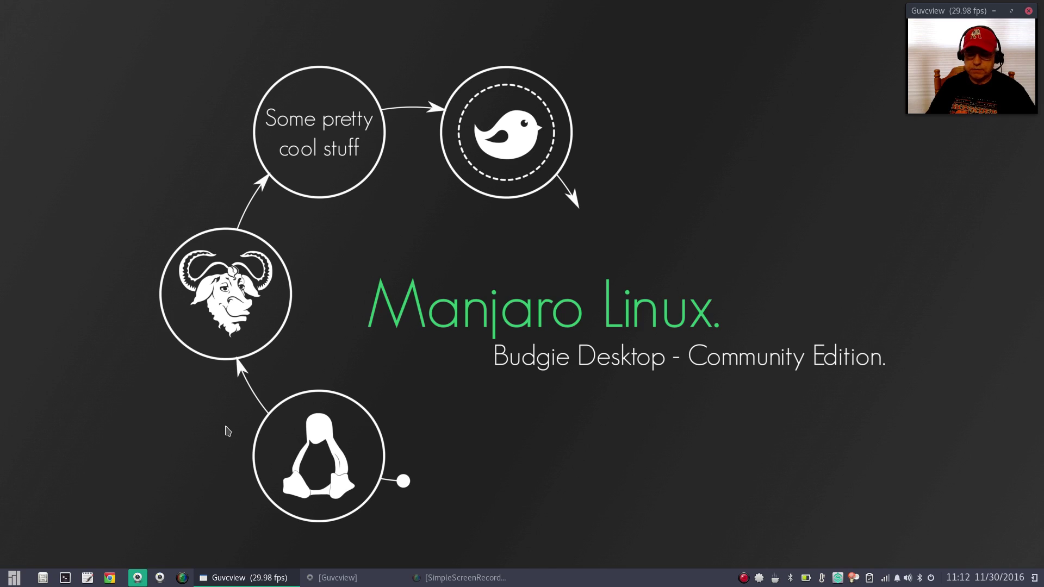
- Browse the Accessories category in the application menu, then close the menu
{"action": "left_click", "coordinate": [13, 577]}
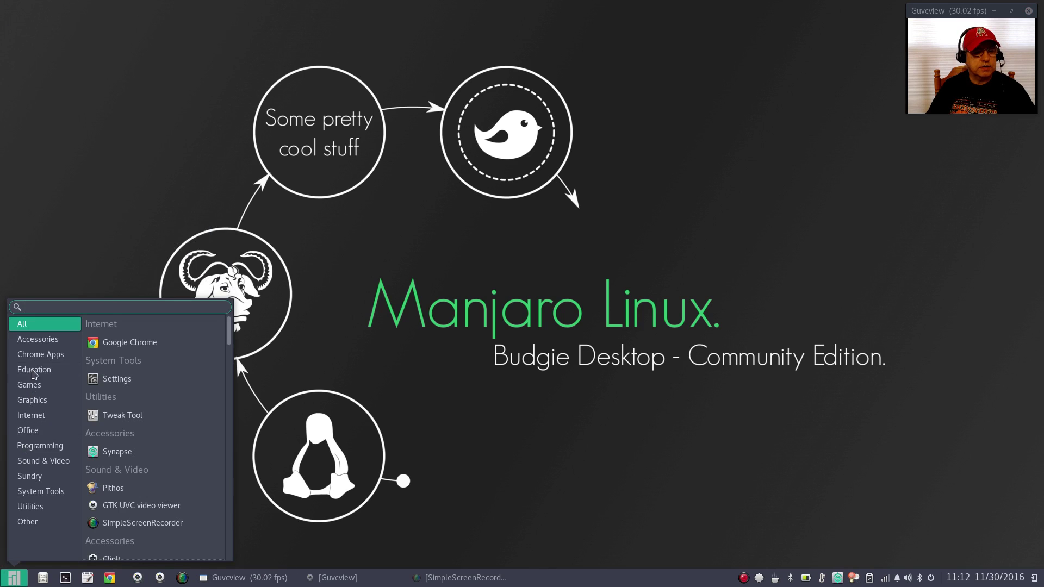
{"action": "left_click", "coordinate": [37, 340]}
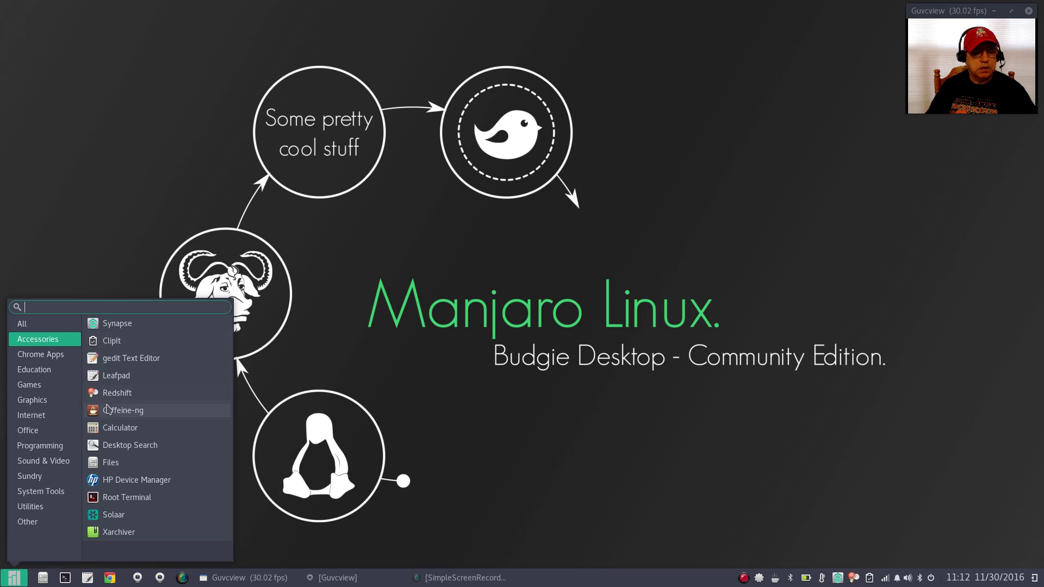
{"action": "left_click", "coordinate": [790, 496]}
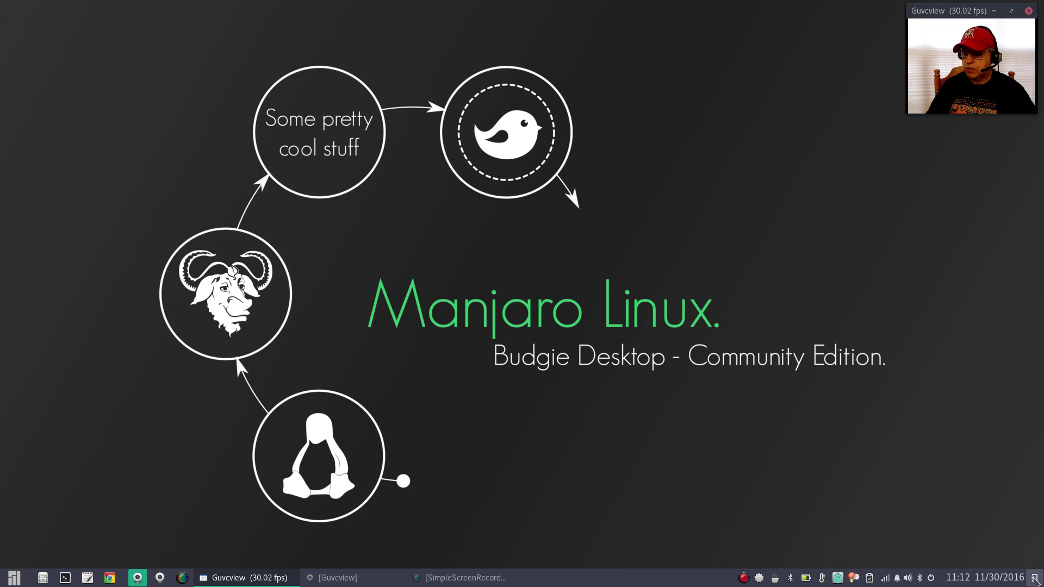
- Open Raven, start logging out, then cancel the Log out dialog to stay in the session
{"action": "left_click", "coordinate": [1035, 581]}
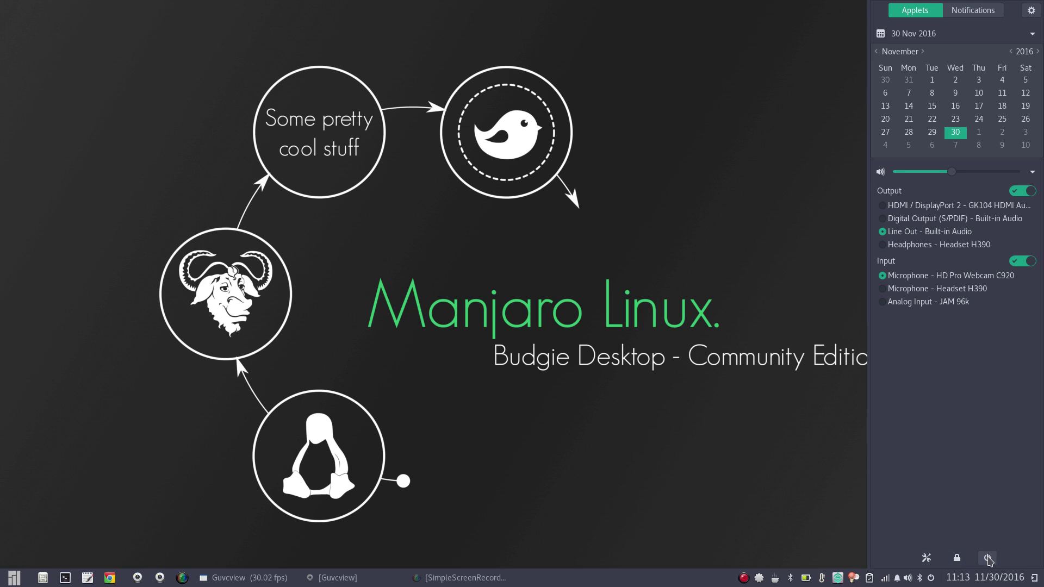
{"action": "left_click", "coordinate": [987, 558]}
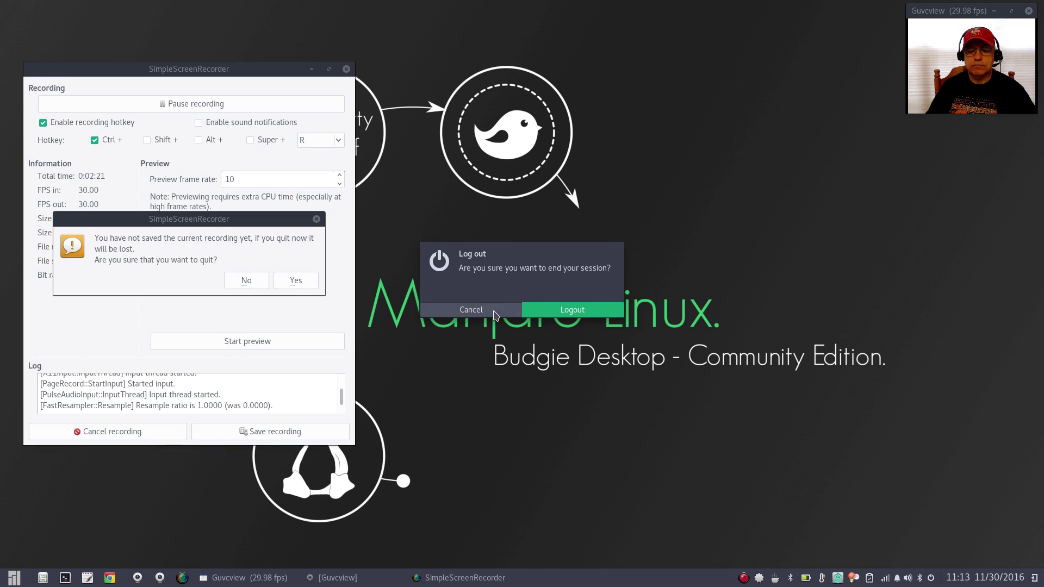
{"action": "left_click", "coordinate": [471, 309]}
{"action": "left_click", "coordinate": [296, 280]}
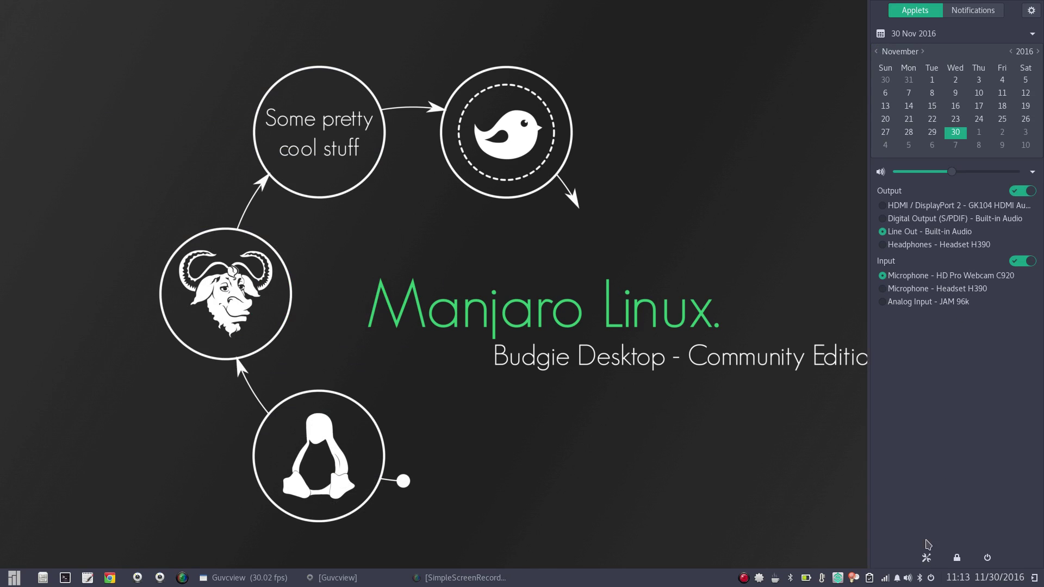
- Open Settings from Raven, glance at the menu's Utilities and System Tools, and drag Settings top-left
{"action": "left_click", "coordinate": [926, 558]}
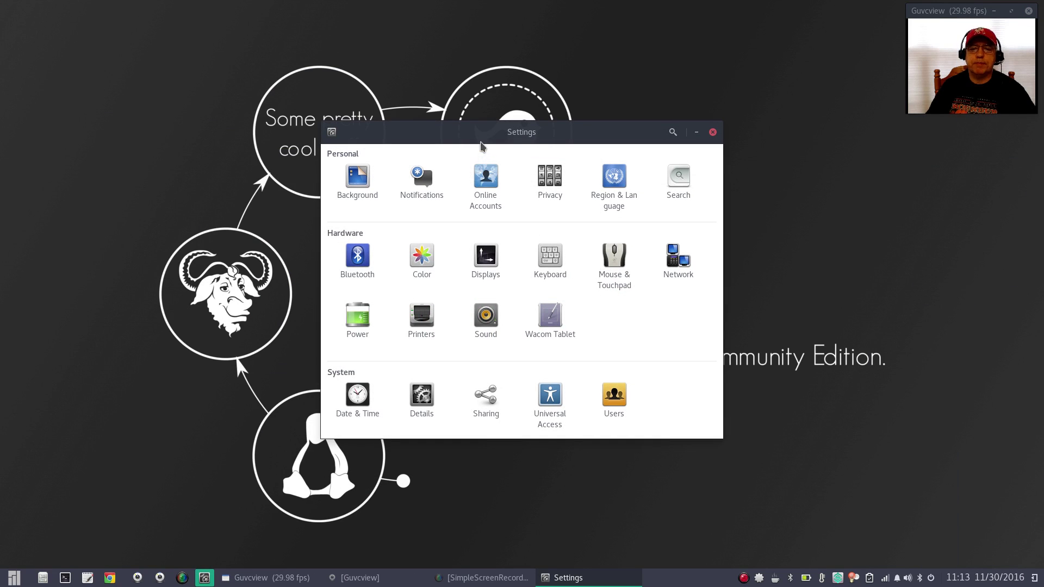
{"action": "left_click_drag", "start_coordinate": [480, 135], "coordinate": [447, 83]}
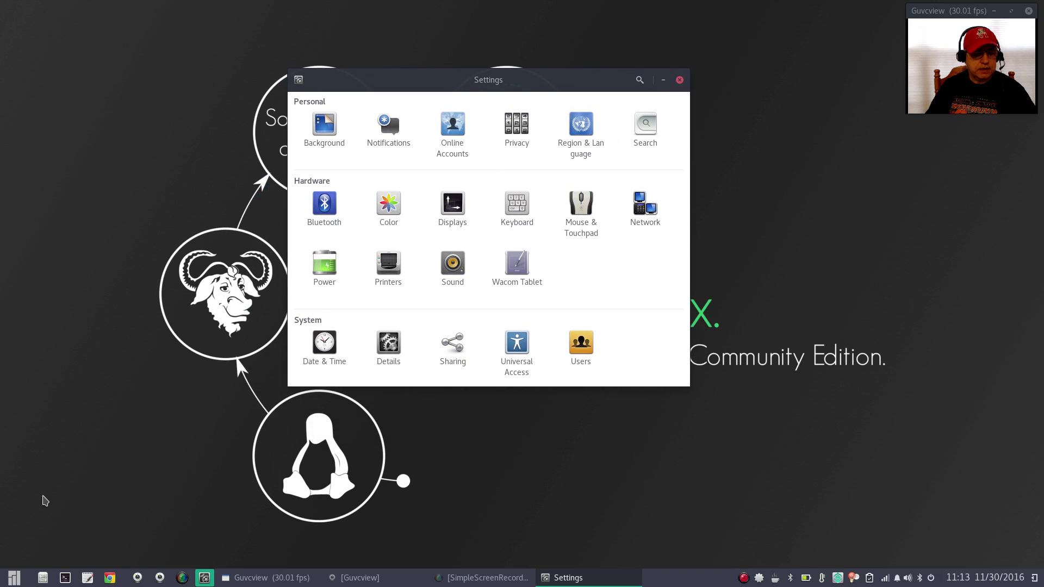
{"action": "left_click", "coordinate": [16, 580]}
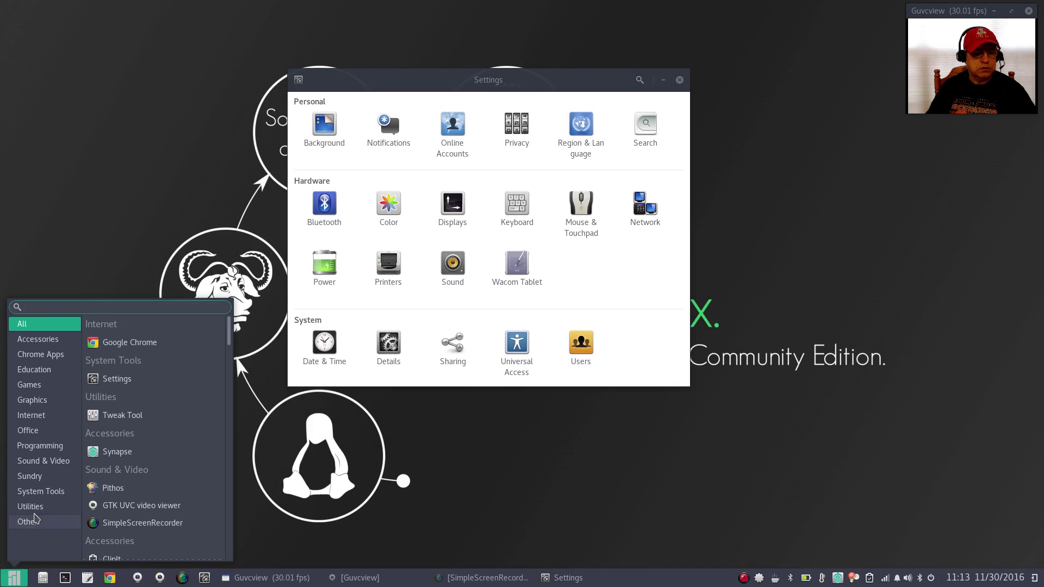
{"action": "left_click", "coordinate": [36, 508]}
{"action": "left_click", "coordinate": [36, 493]}
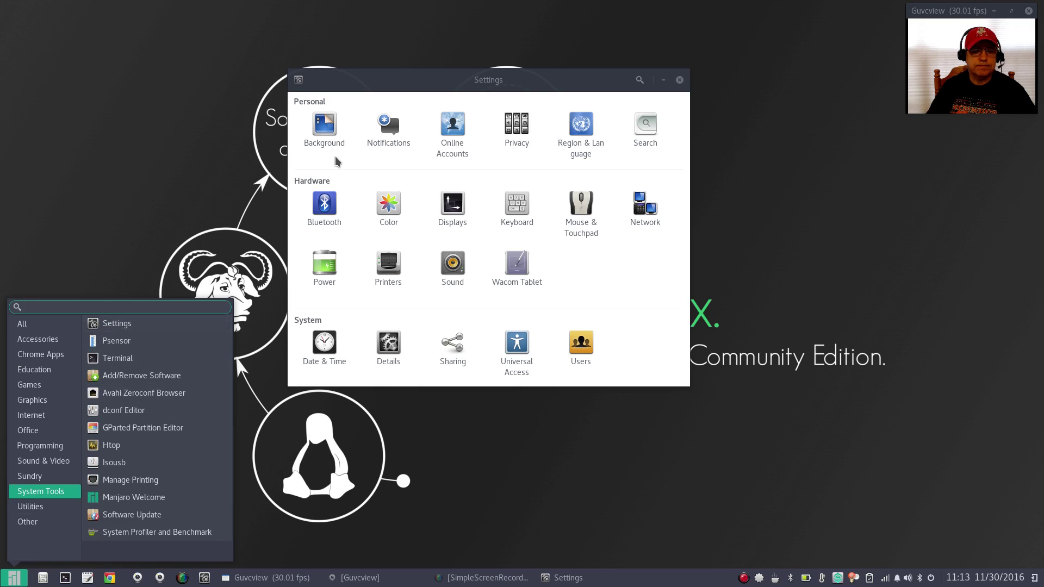
{"action": "left_click", "coordinate": [404, 87]}
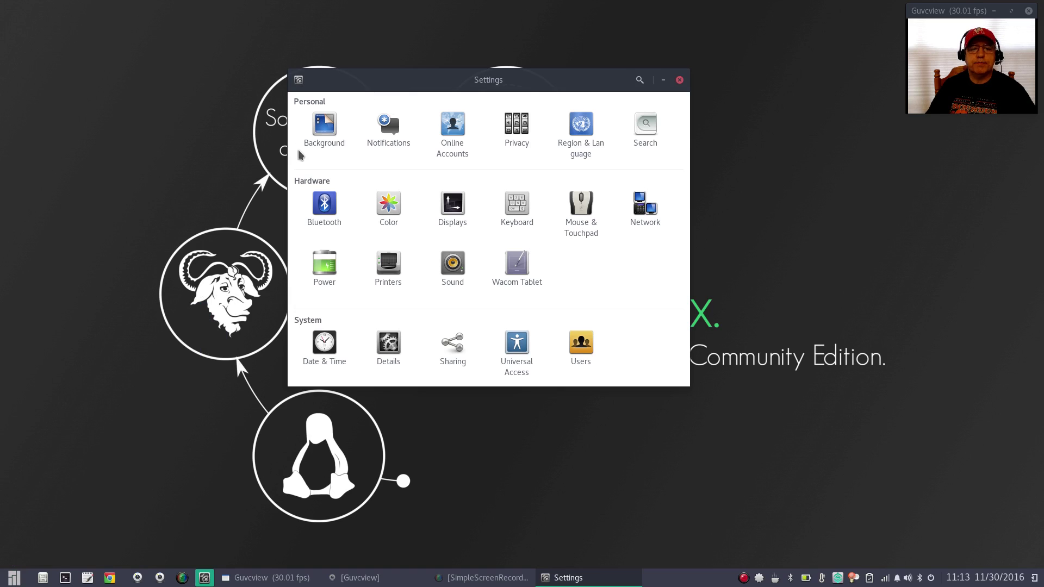
{"action": "left_click_drag", "start_coordinate": [505, 81], "coordinate": [263, 63]}
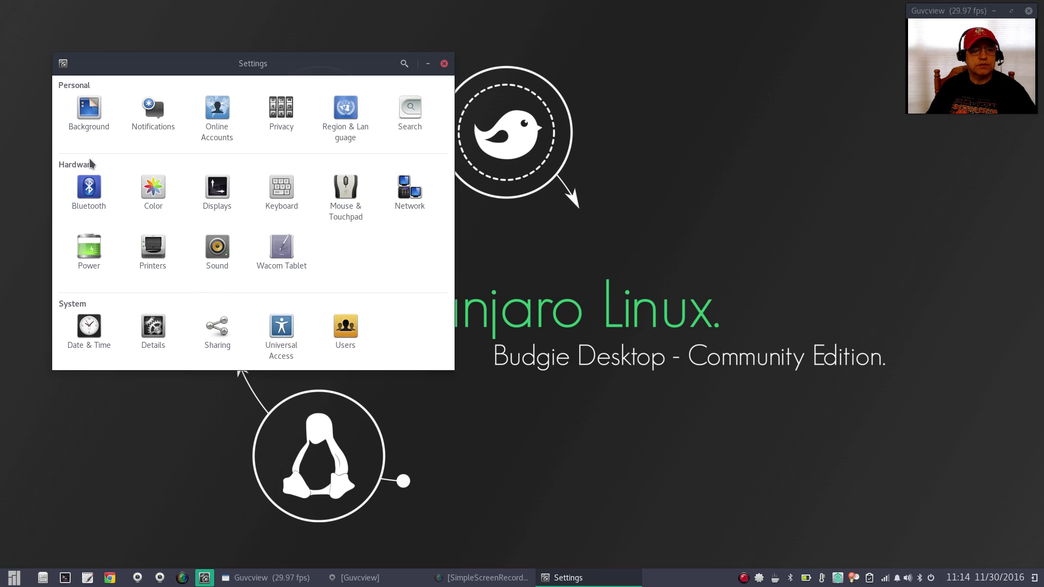
- Open the Background panel and browse lock screen Wallpapers, Pictures and Colors without choosing one
{"action": "left_click", "coordinate": [90, 111]}
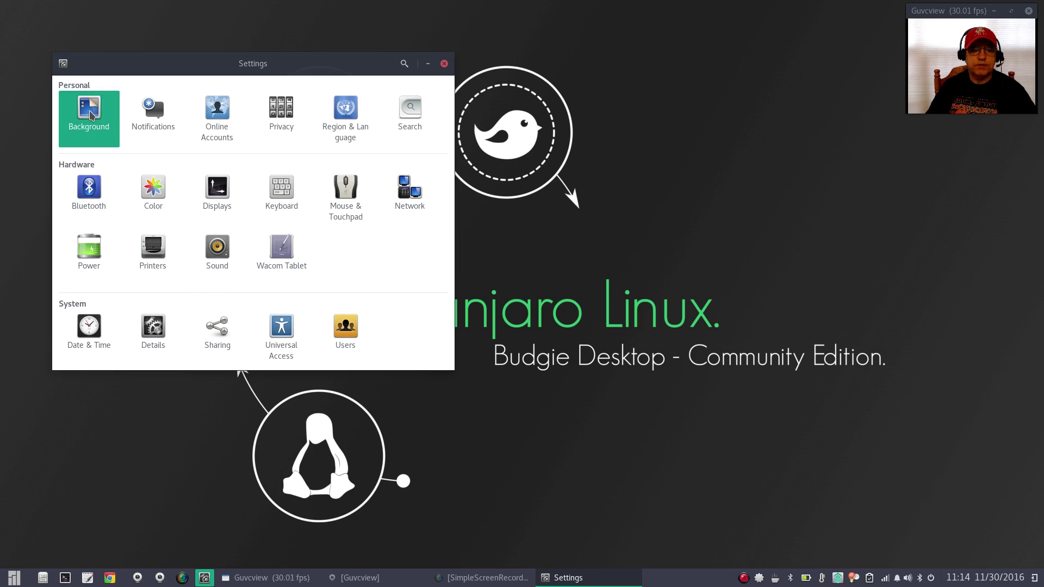
{"action": "left_click_drag", "start_coordinate": [235, 69], "coordinate": [539, 63]}
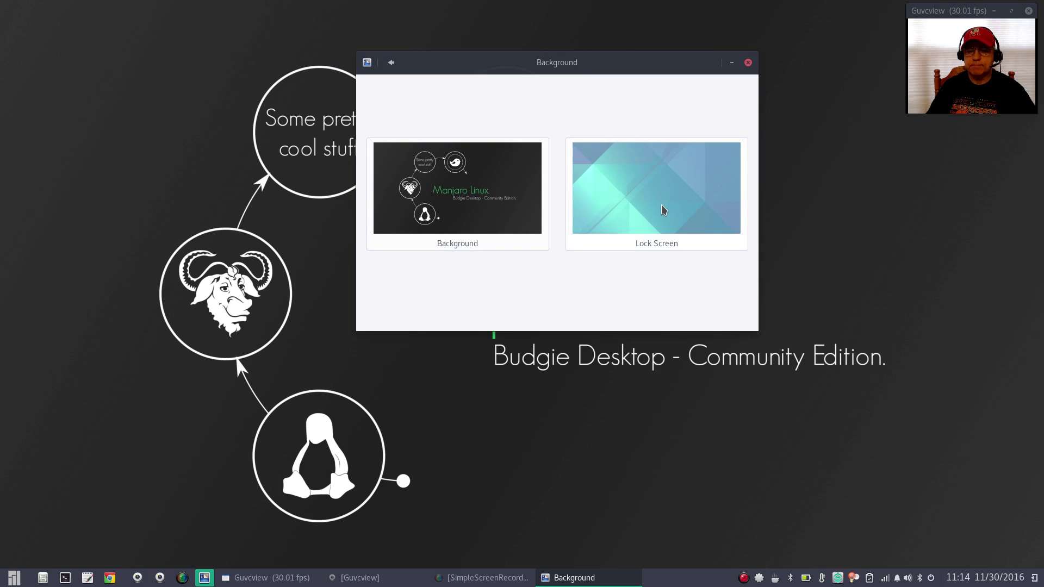
{"action": "left_click", "coordinate": [624, 191]}
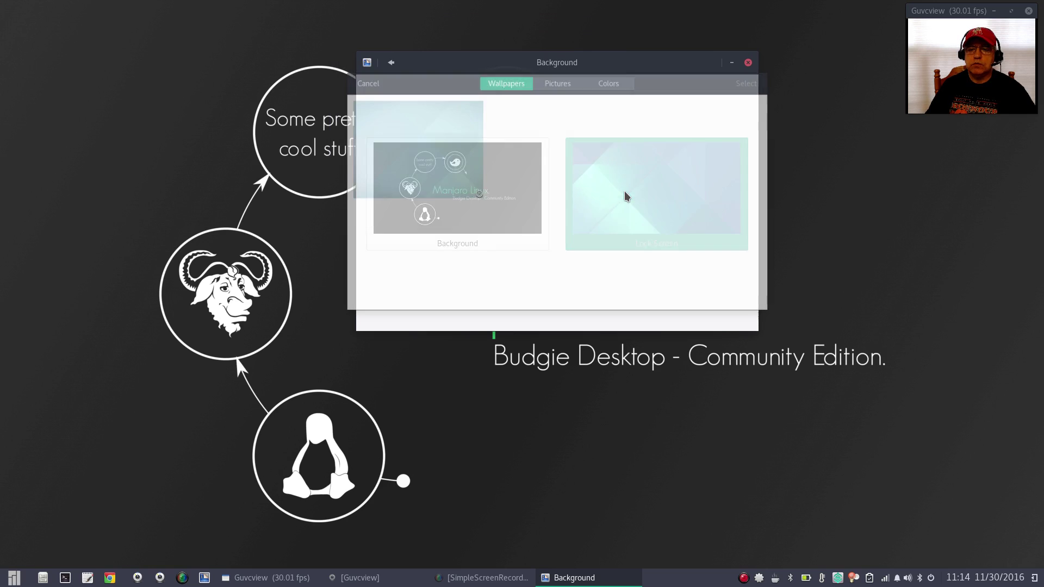
{"action": "scroll", "coordinate": [561, 177], "scroll_direction": "down", "scroll_amount": 3}
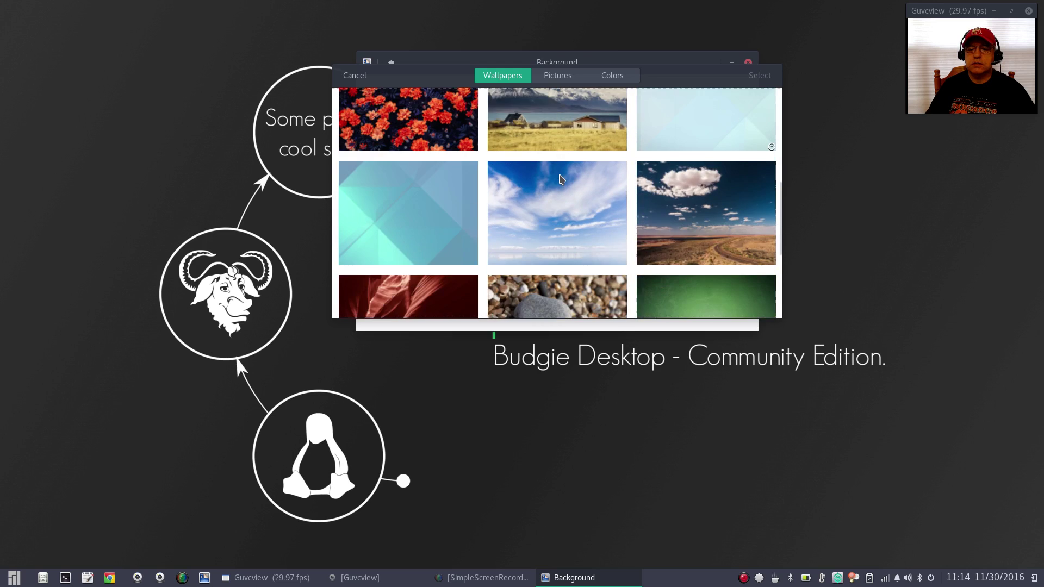
{"action": "scroll", "coordinate": [561, 179], "scroll_direction": "down", "scroll_amount": 5}
{"action": "scroll", "coordinate": [561, 179], "scroll_direction": "up", "scroll_amount": 8}
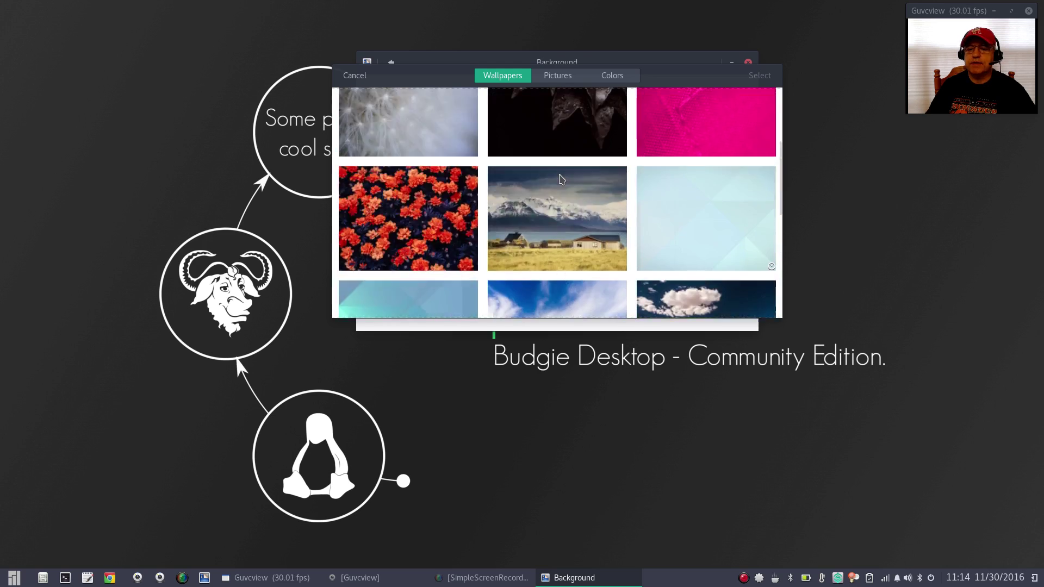
{"action": "scroll", "coordinate": [561, 179], "scroll_direction": "up", "scroll_amount": 3}
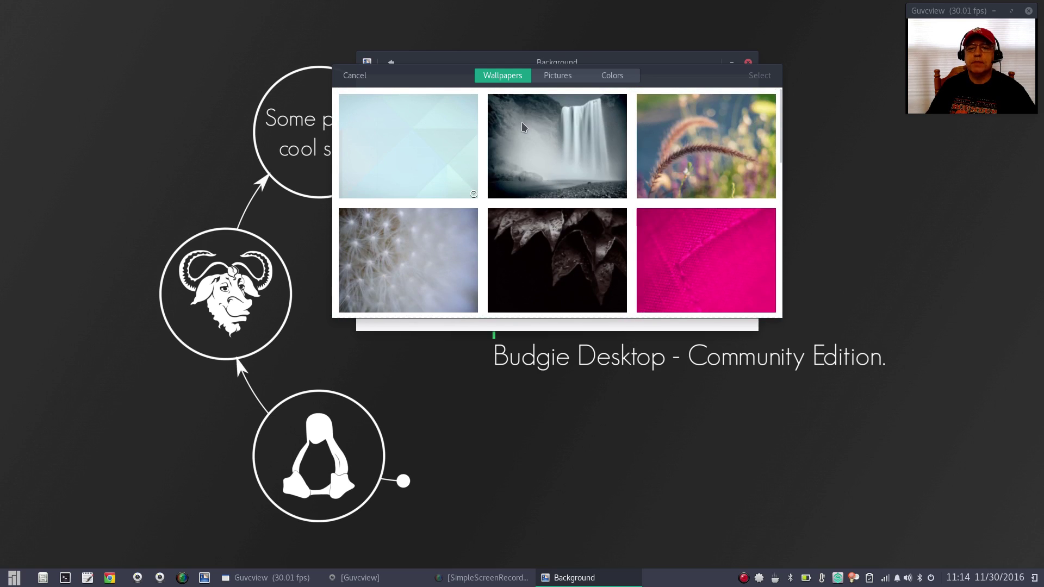
{"action": "left_click", "coordinate": [558, 79]}
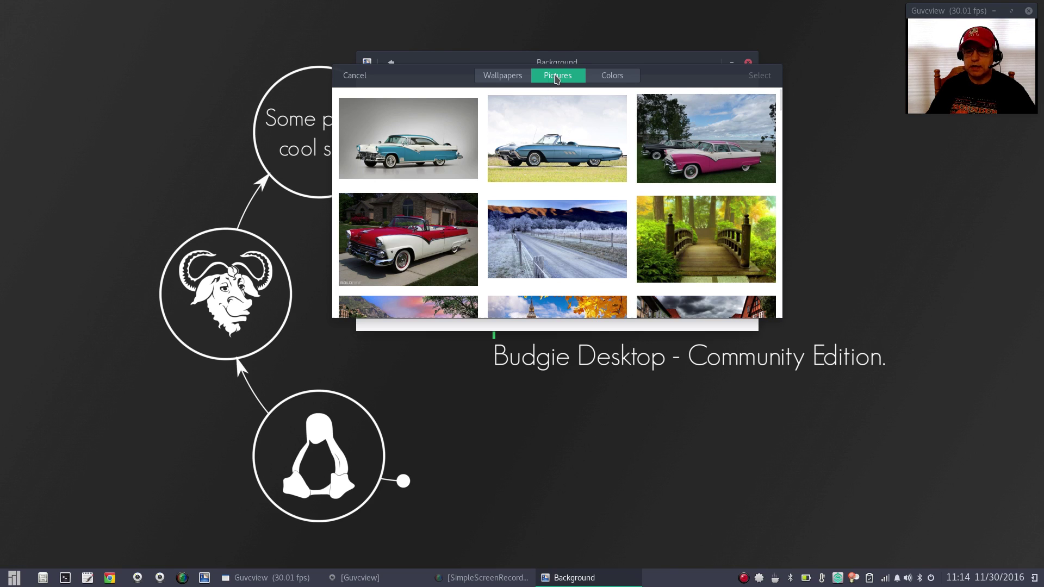
{"action": "left_click", "coordinate": [603, 75]}
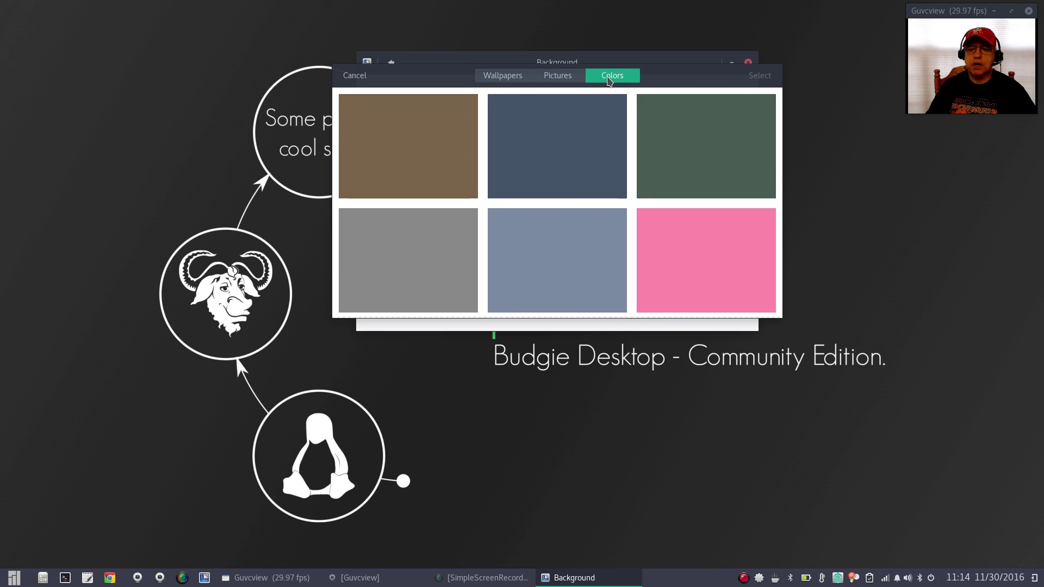
{"action": "scroll", "coordinate": [562, 188], "scroll_direction": "down", "scroll_amount": 5}
{"action": "scroll", "coordinate": [561, 187], "scroll_direction": "down", "scroll_amount": 2}
{"action": "scroll", "coordinate": [562, 187], "scroll_direction": "up", "scroll_amount": 7}
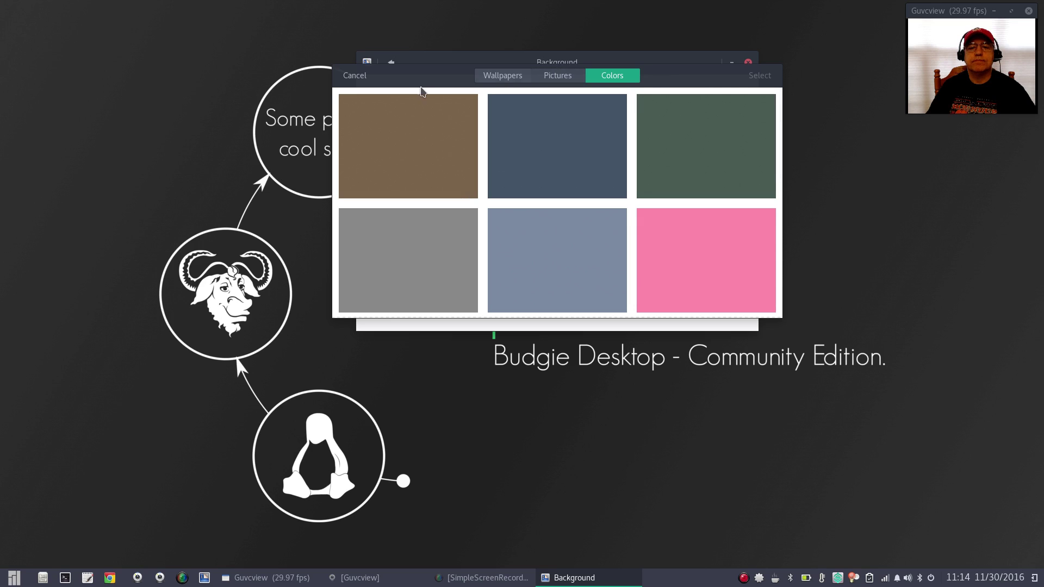
{"action": "left_click", "coordinate": [354, 76]}
- Browse the desktop background Wallpapers, Pictures and Colors, then cancel the chooser unchanged
{"action": "left_click", "coordinate": [450, 218]}
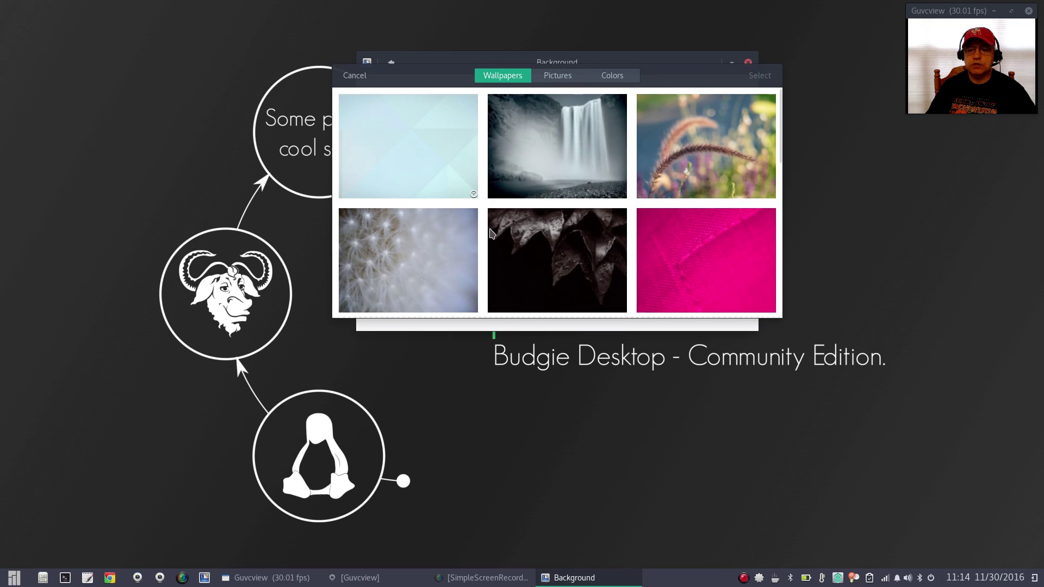
{"action": "scroll", "coordinate": [582, 233], "scroll_direction": "down", "scroll_amount": 6}
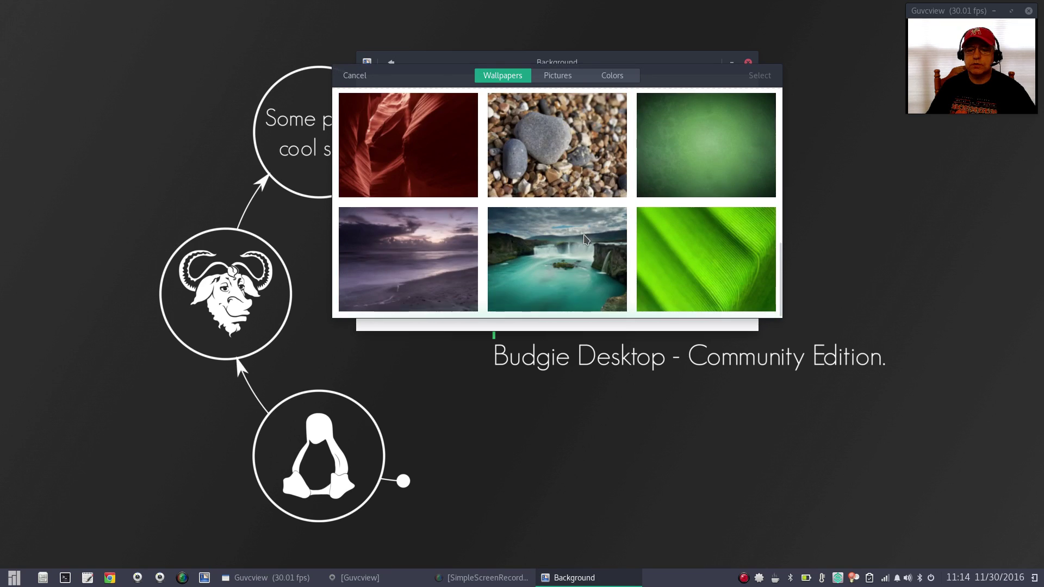
{"action": "scroll", "coordinate": [583, 233], "scroll_direction": "up", "scroll_amount": 3}
{"action": "scroll", "coordinate": [584, 239], "scroll_direction": "up", "scroll_amount": 3}
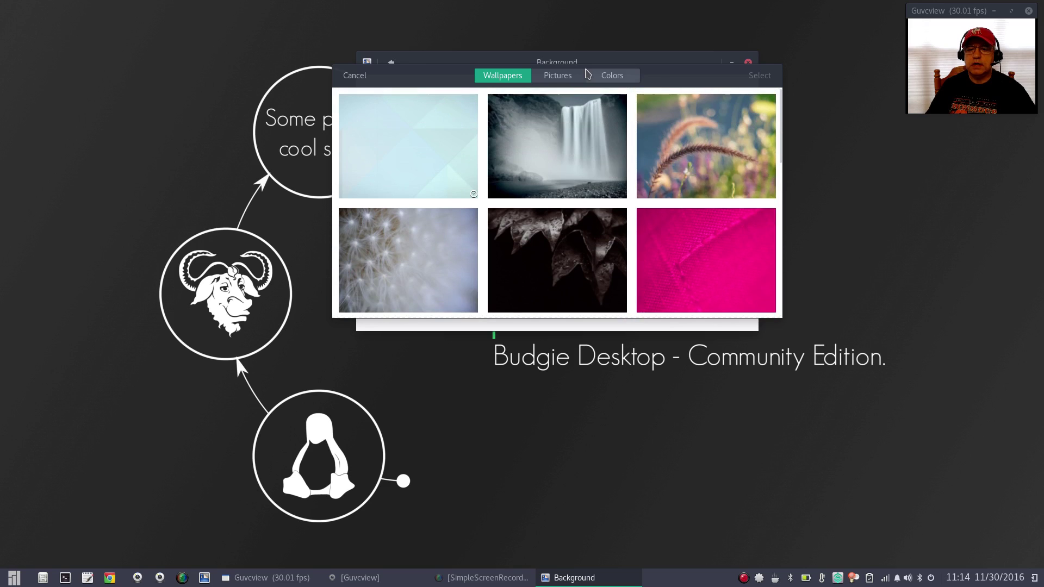
{"action": "left_click", "coordinate": [558, 76]}
{"action": "scroll", "coordinate": [575, 189], "scroll_direction": "down", "scroll_amount": 6}
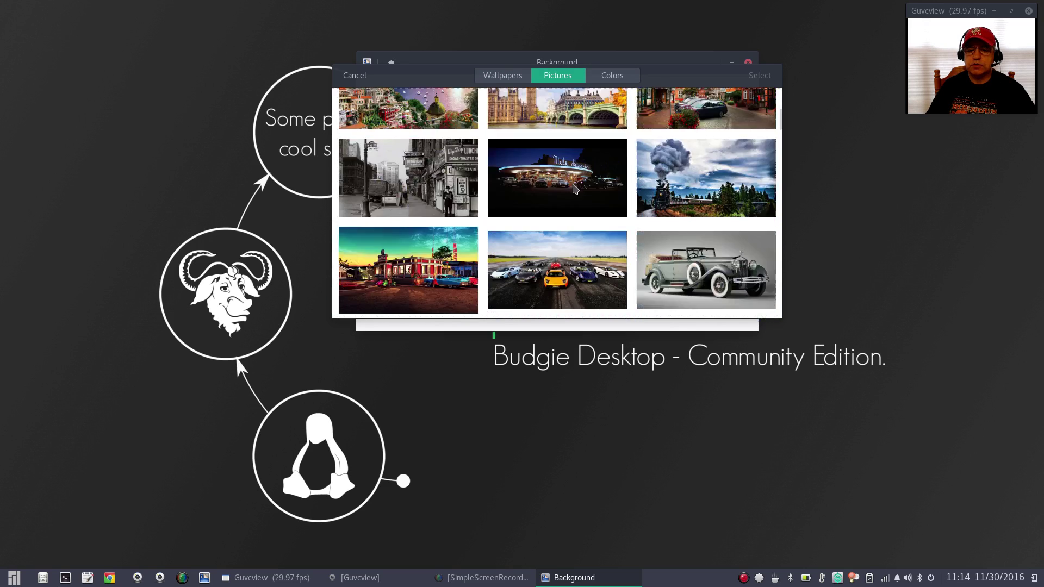
{"action": "scroll", "coordinate": [575, 189], "scroll_direction": "up", "scroll_amount": 10}
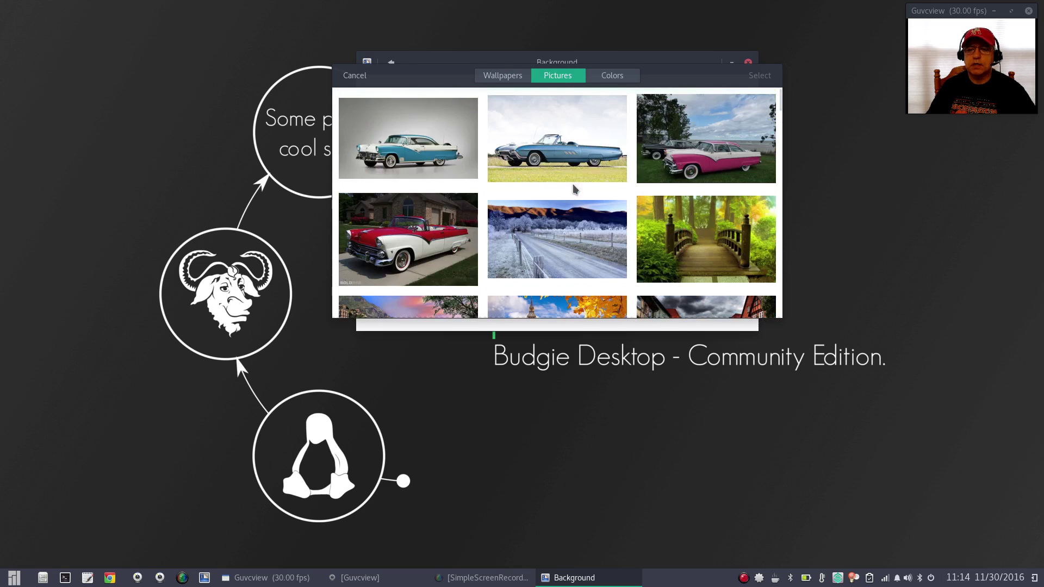
{"action": "left_click", "coordinate": [612, 76]}
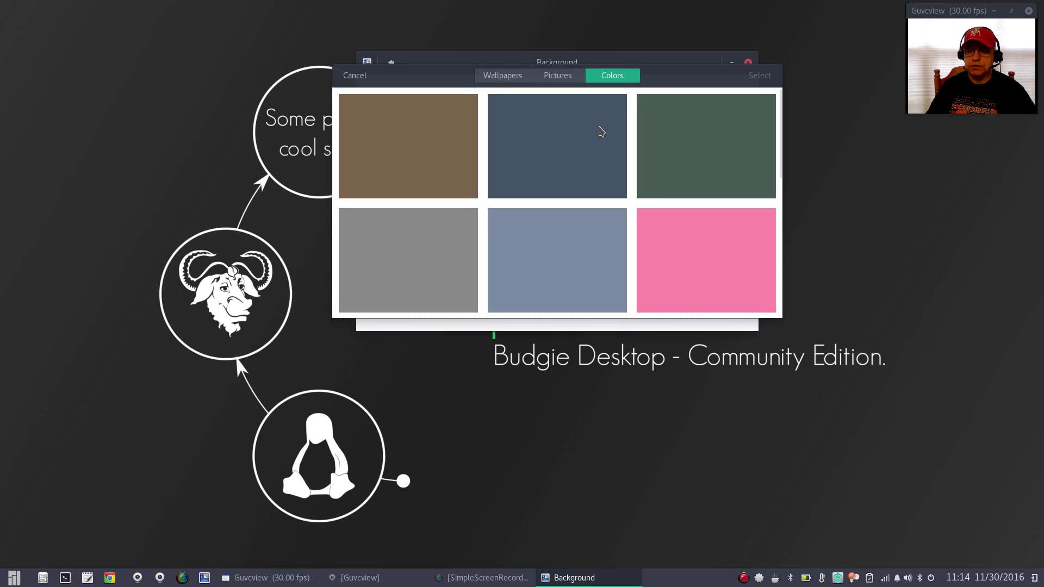
{"action": "left_click", "coordinate": [354, 76]}
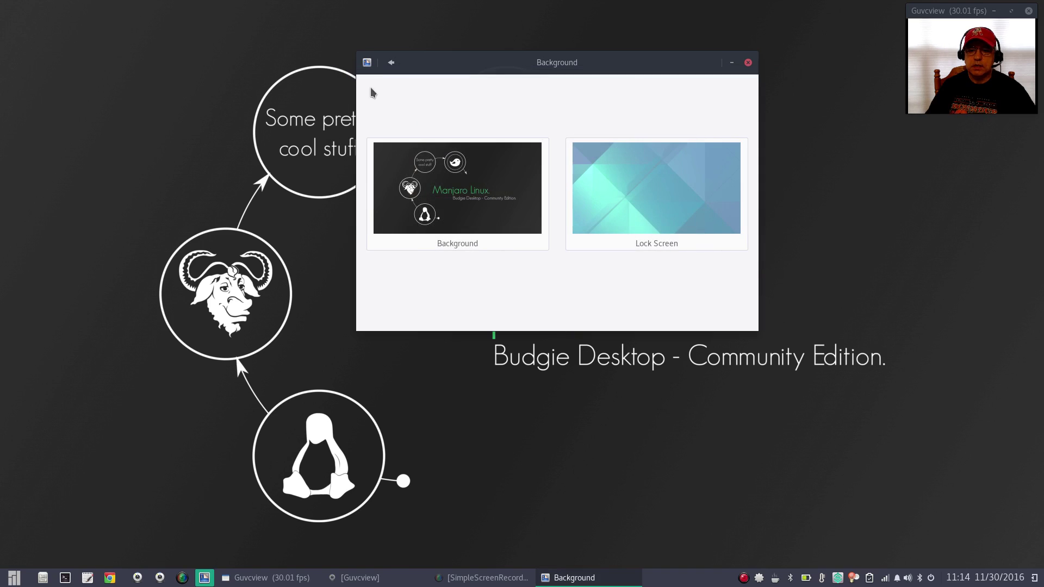
- Close Background settings and navigate Files via Other Locations to /usr/share/backgrounds
{"action": "left_click", "coordinate": [748, 63]}
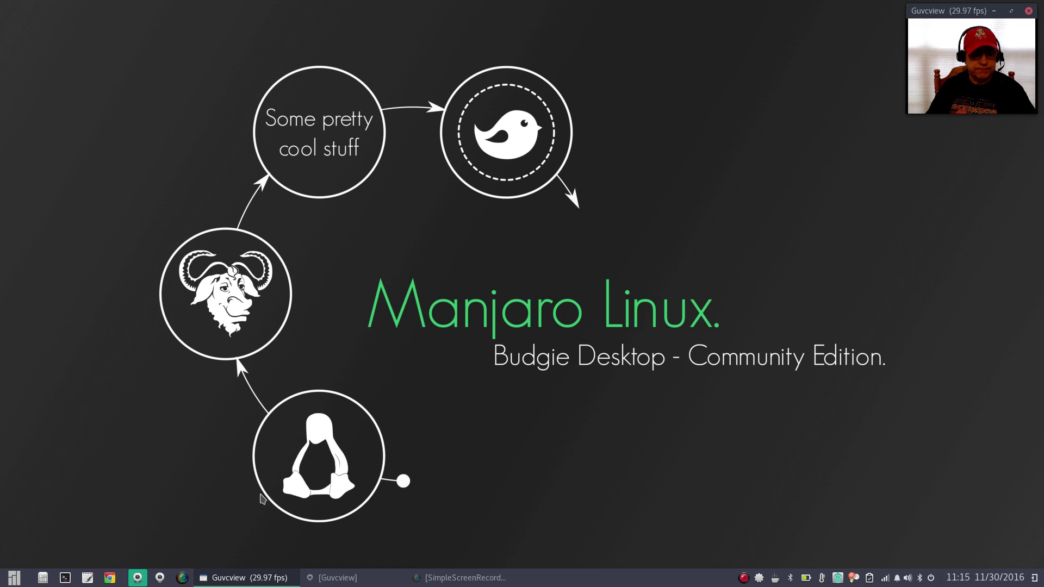
{"action": "left_click", "coordinate": [44, 578]}
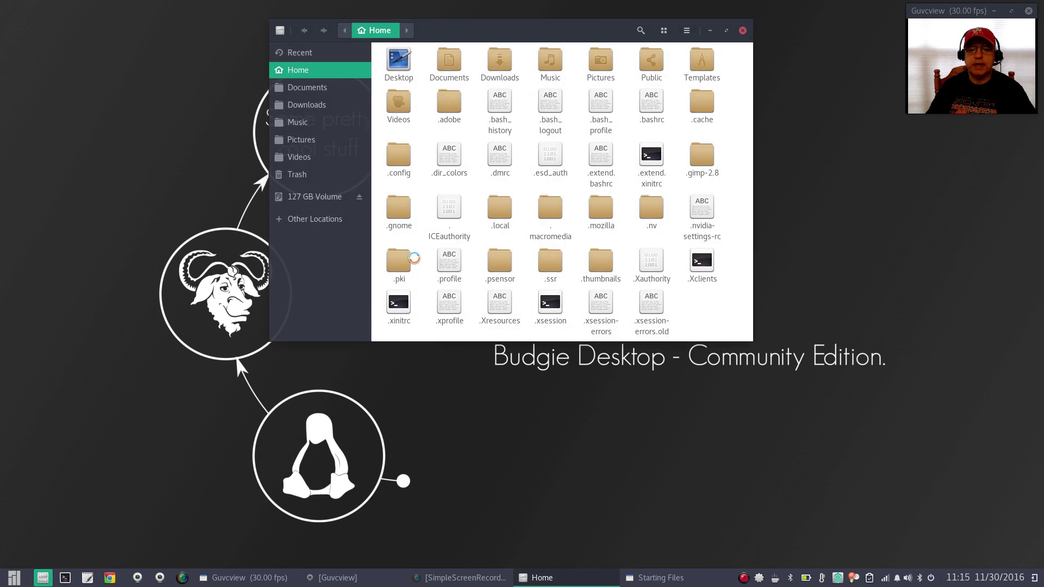
{"action": "left_click", "coordinate": [314, 219]}
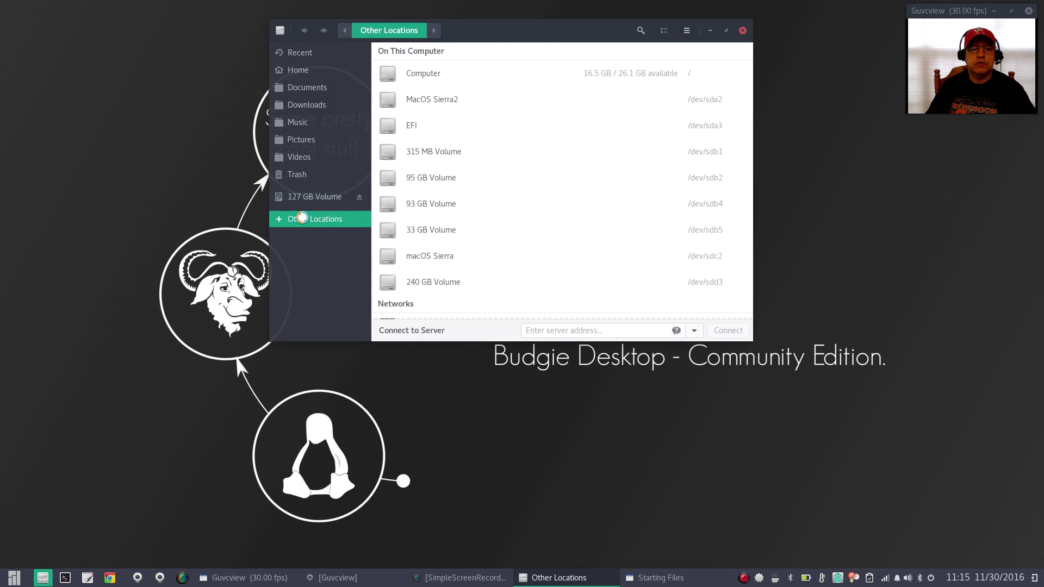
{"action": "left_click", "coordinate": [420, 76]}
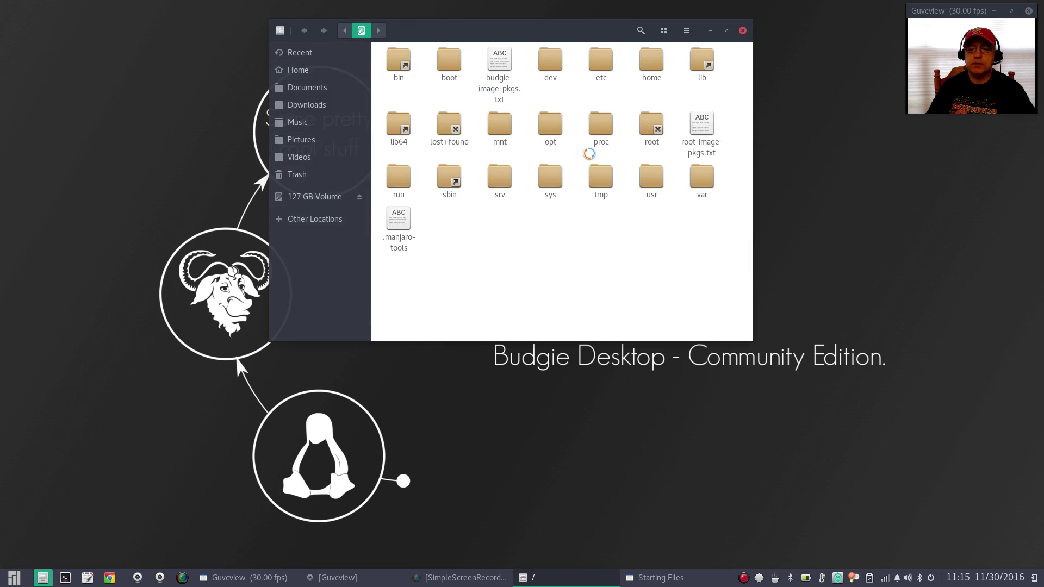
{"action": "double_click", "coordinate": [651, 175]}
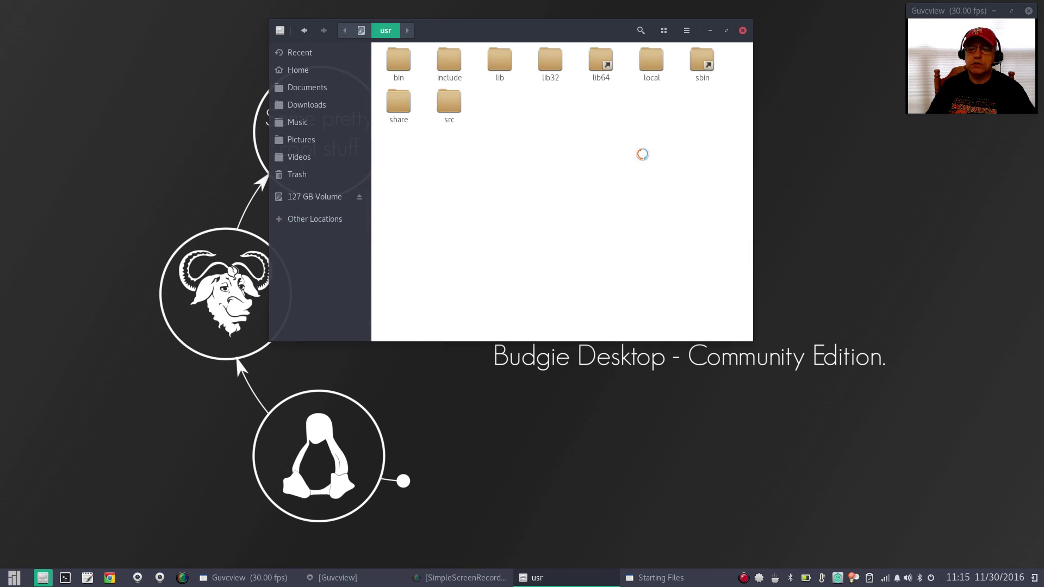
{"action": "double_click", "coordinate": [397, 106]}
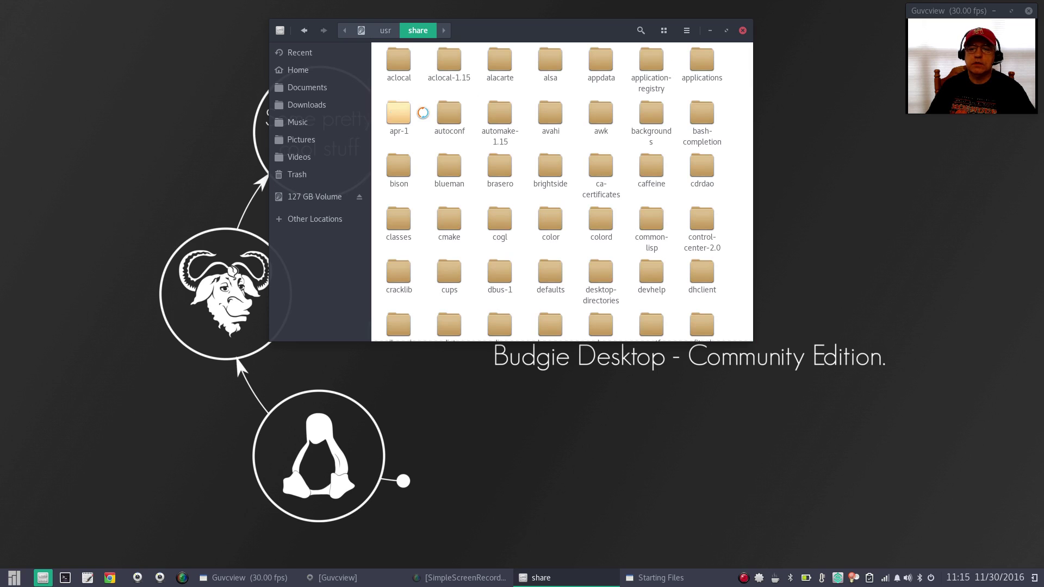
{"action": "double_click", "coordinate": [651, 116]}
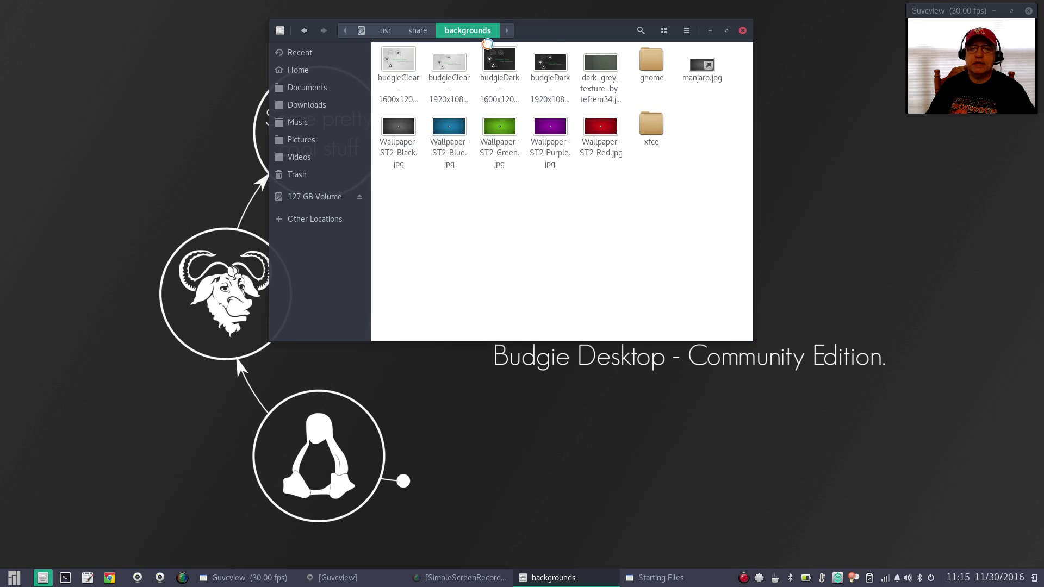
- Reposition the Files window and bring up the actions for budgieClear_1600x1200.png
{"action": "left_click_drag", "start_coordinate": [534, 40], "coordinate": [414, 105]}
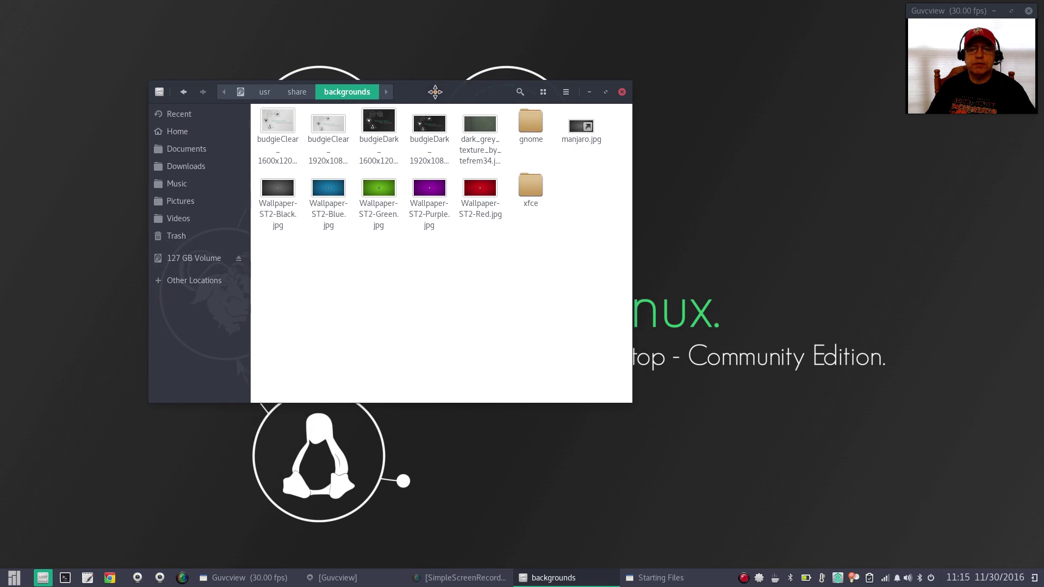
{"action": "left_click", "coordinate": [278, 124]}
{"action": "right_click", "coordinate": [278, 125]}
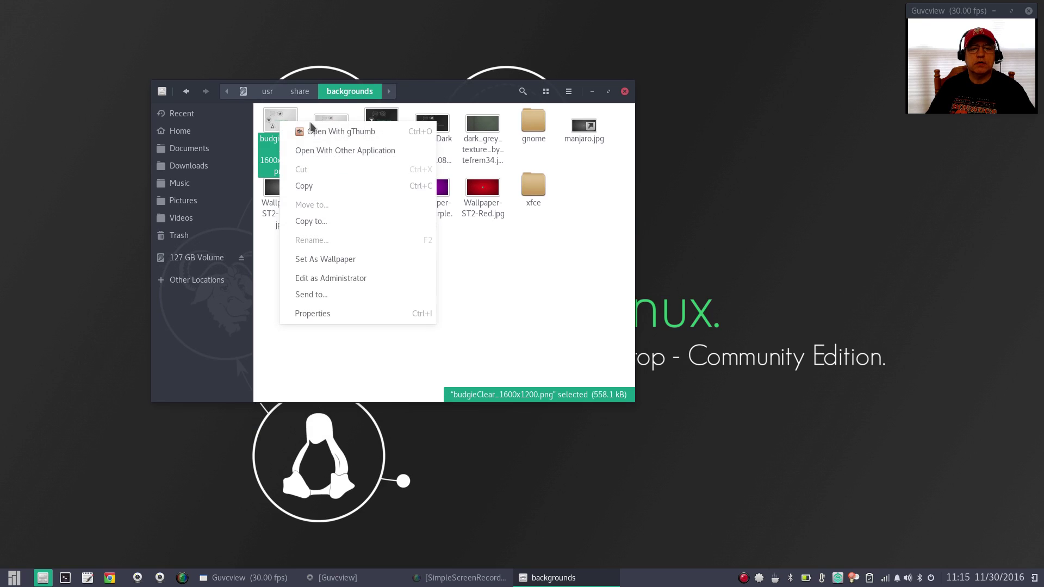
- Open budgieClear_1600x1200.png in gThumb and view the budgieDark and budgieClear variants
{"action": "left_click", "coordinate": [321, 133]}
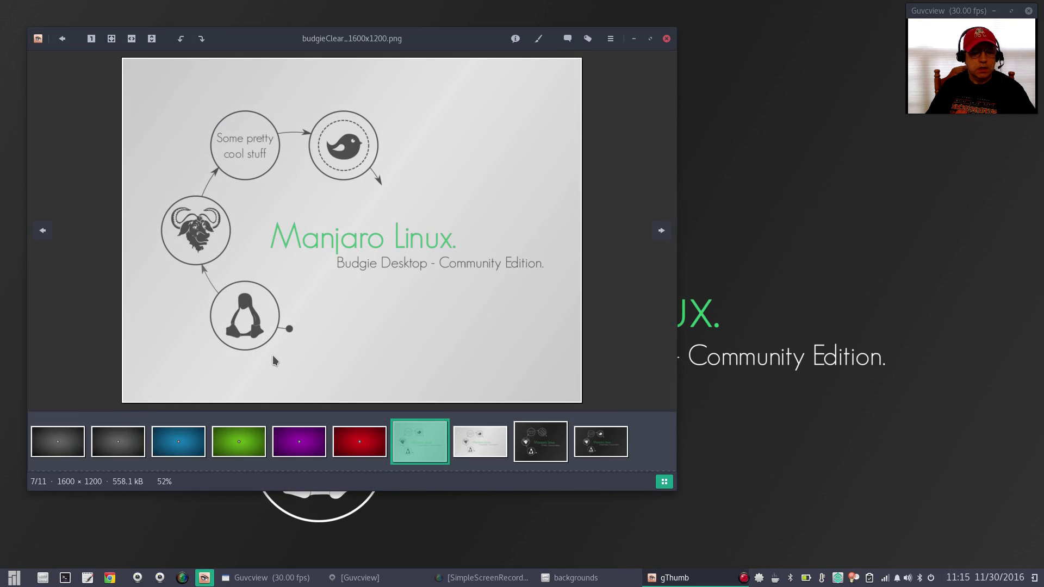
{"action": "left_click", "coordinate": [541, 449]}
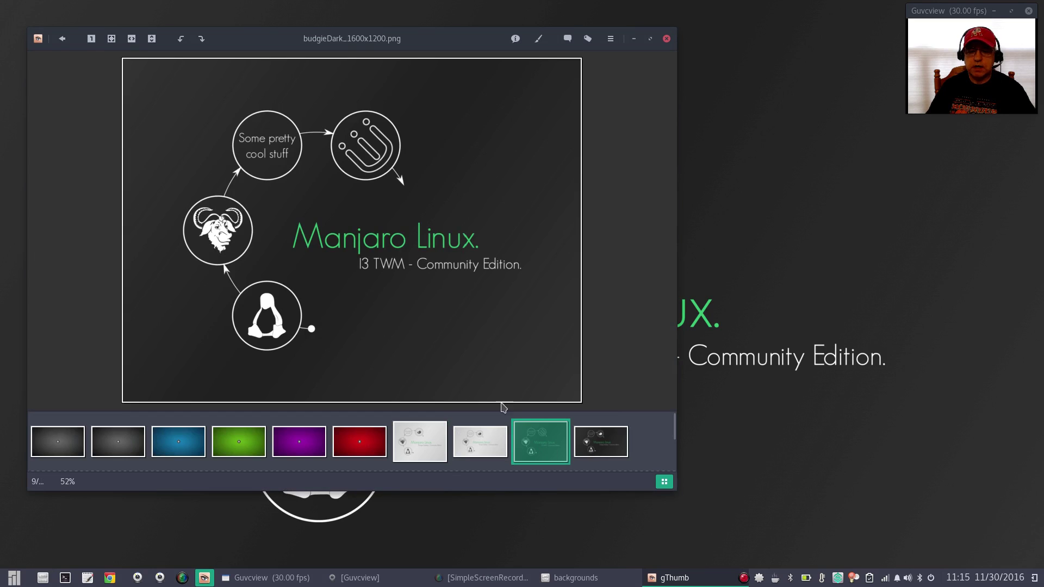
{"action": "left_click", "coordinate": [616, 437]}
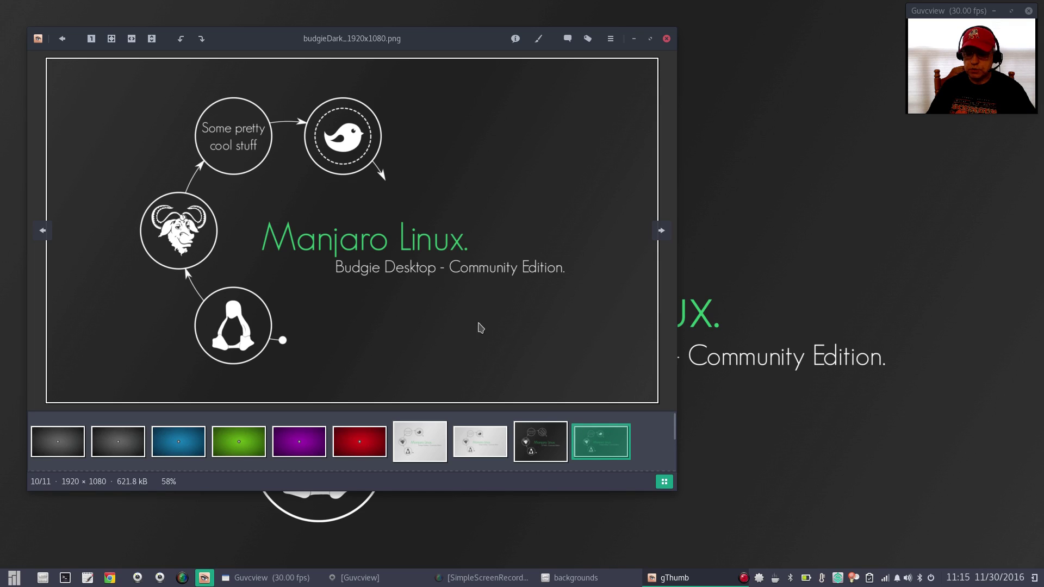
{"action": "left_click", "coordinate": [480, 445]}
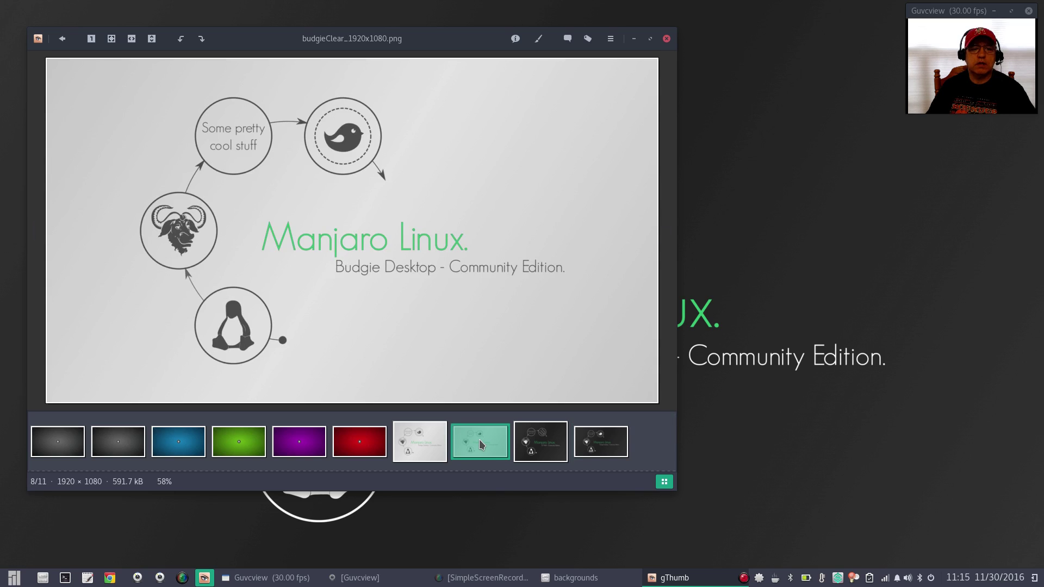
- Step through the red, purple, green, blue and dark grey wallpapers, ending on dark_grey_texture_by_tefrem34.jpg
{"action": "left_click", "coordinate": [357, 456]}
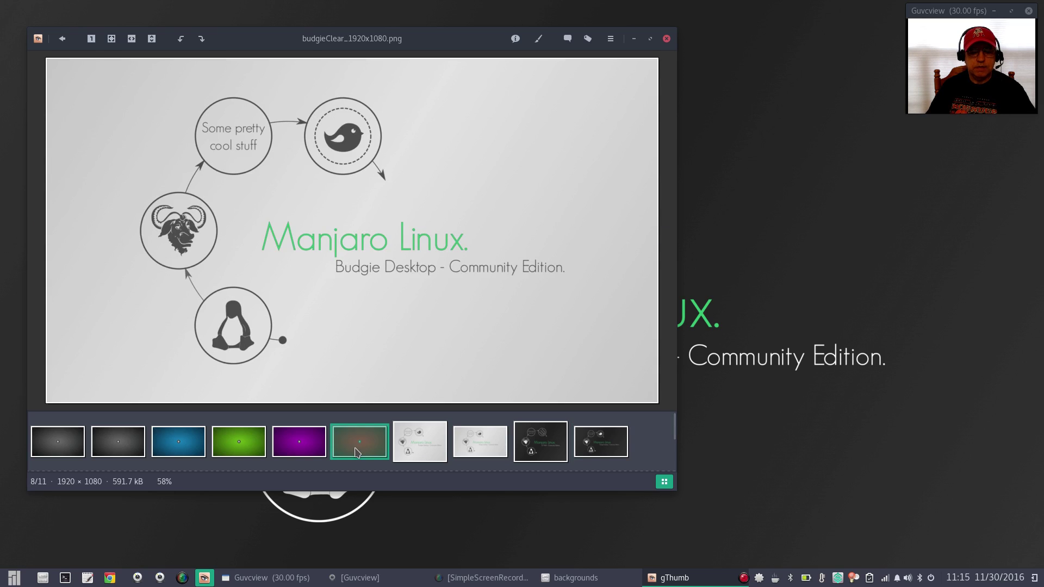
{"action": "left_click", "coordinate": [301, 444]}
{"action": "left_click", "coordinate": [249, 445]}
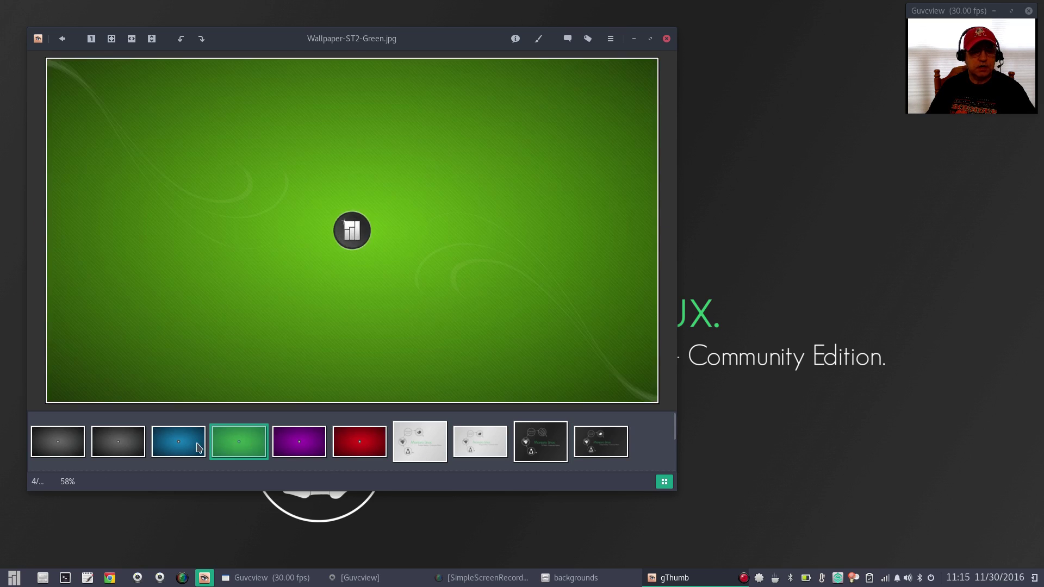
{"action": "left_click", "coordinate": [182, 446]}
{"action": "left_click", "coordinate": [121, 442]}
{"action": "left_click", "coordinate": [71, 439]}
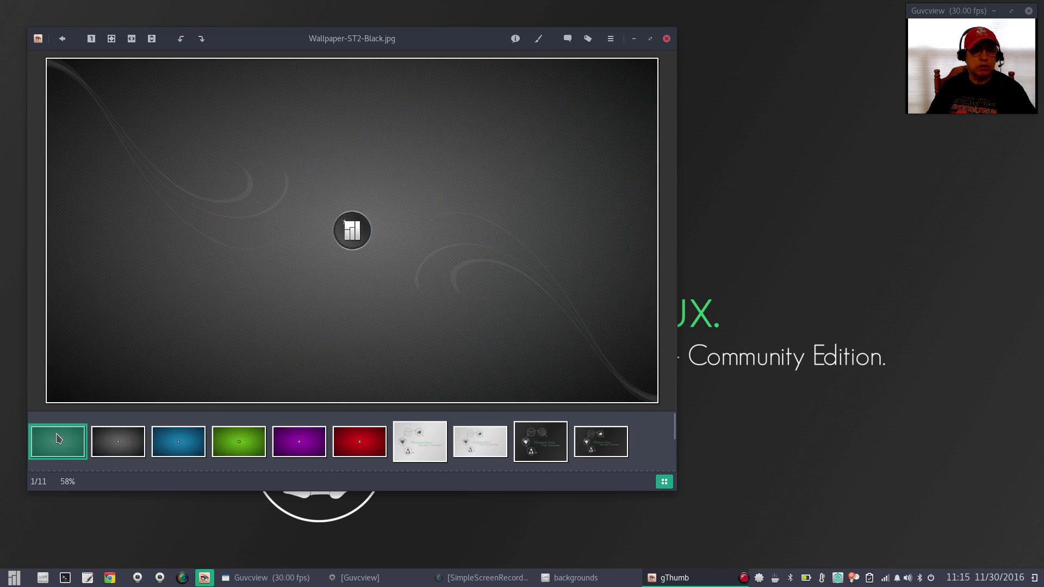
{"action": "scroll", "coordinate": [673, 445], "scroll_direction": "down", "scroll_amount": 3}
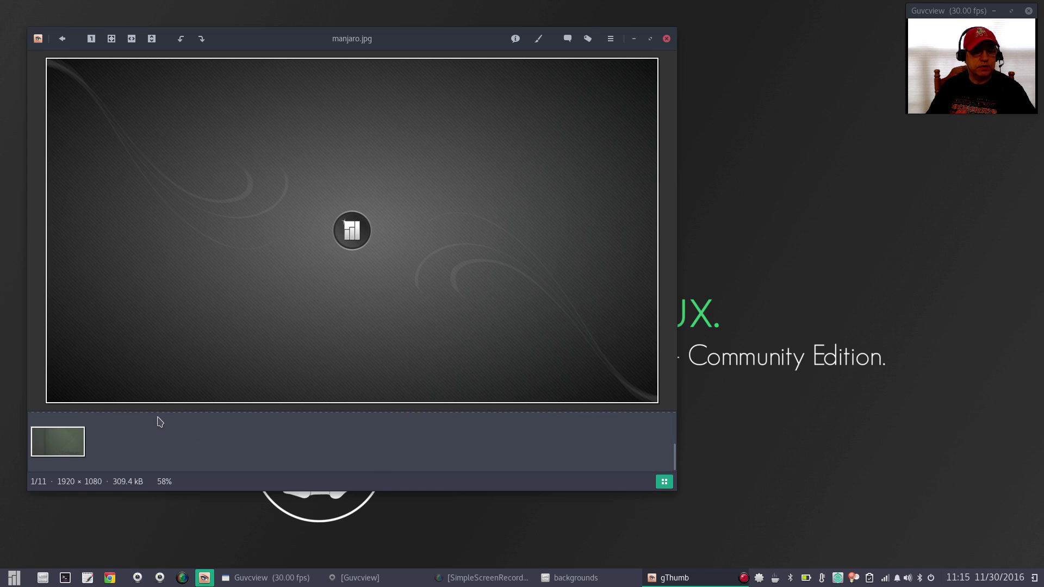
{"action": "left_click", "coordinate": [68, 446]}
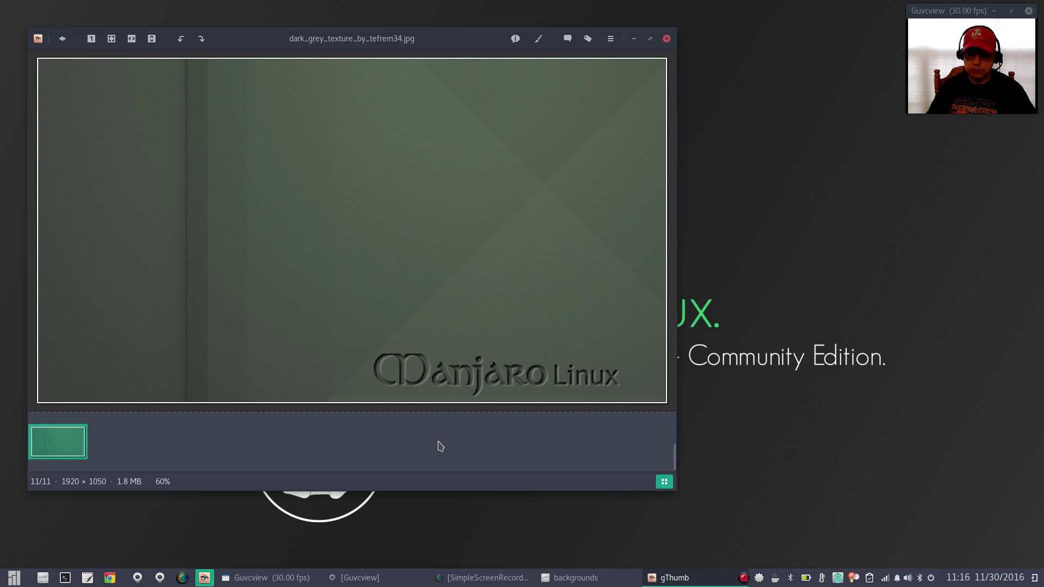
- Close gThumb, then move and close the backgrounds Files window
{"action": "left_click", "coordinate": [665, 40]}
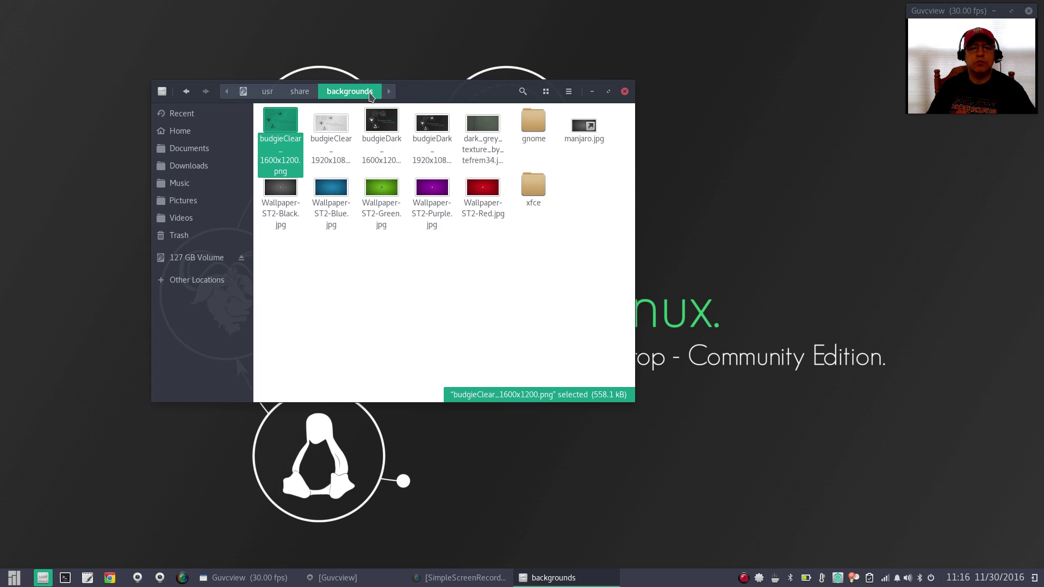
{"action": "left_click_drag", "start_coordinate": [429, 92], "coordinate": [493, 64]}
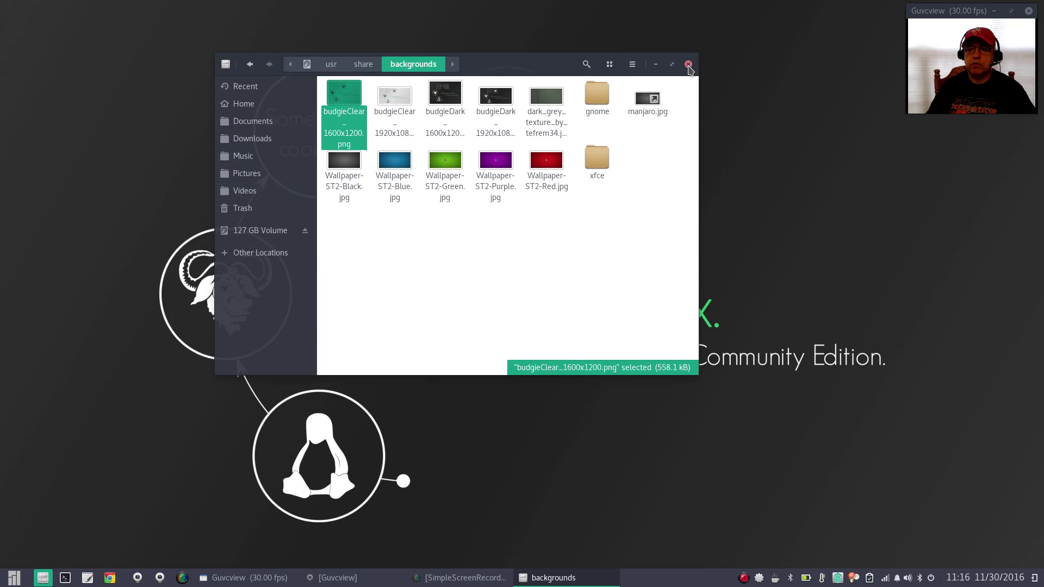
{"action": "left_click", "coordinate": [688, 64]}
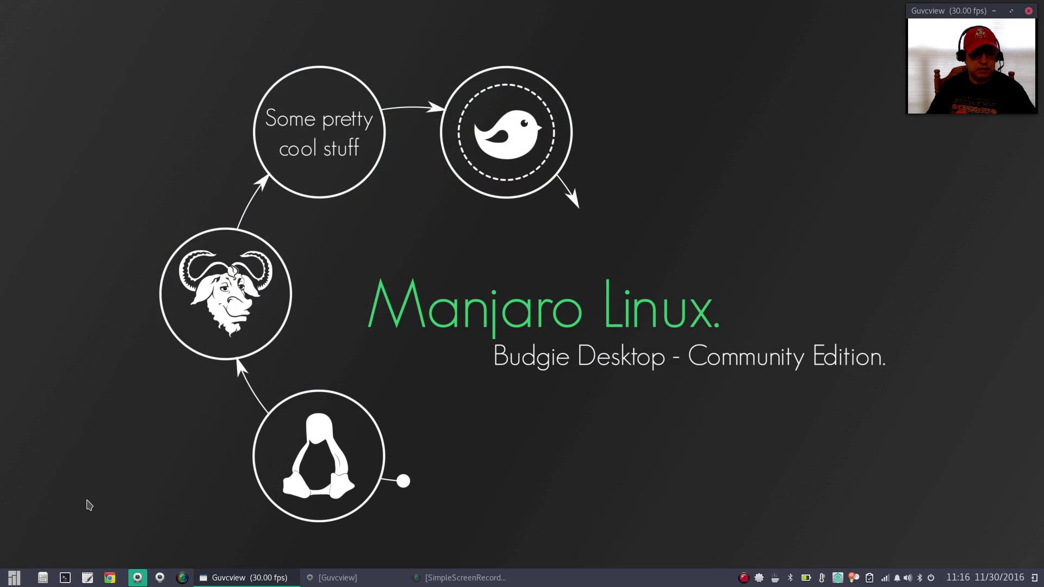
- Open and dismiss the application menu, then open and close a Home Files window
{"action": "left_click", "coordinate": [13, 579]}
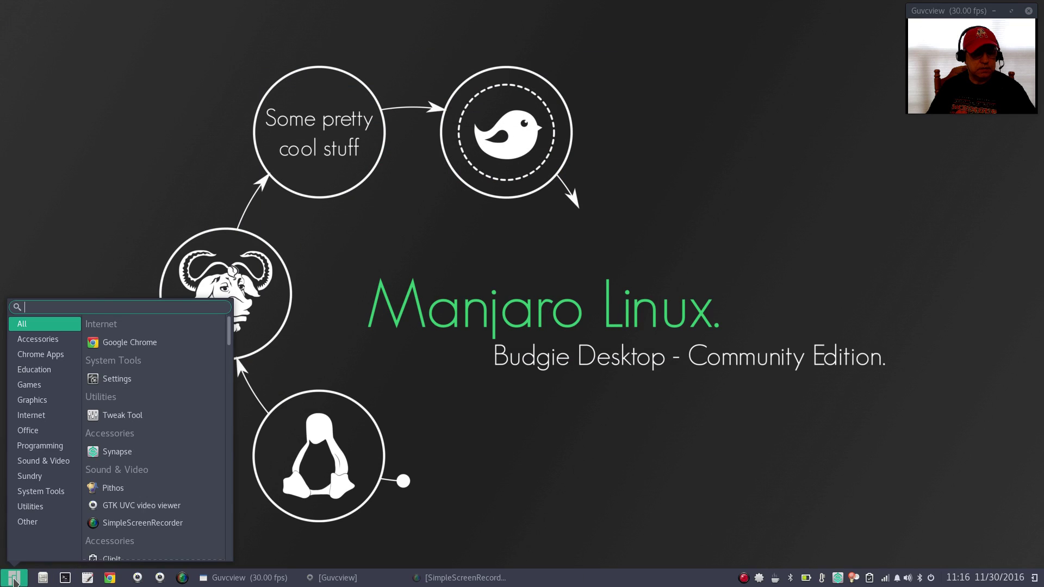
{"action": "left_click", "coordinate": [577, 429]}
{"action": "left_click", "coordinate": [43, 577]}
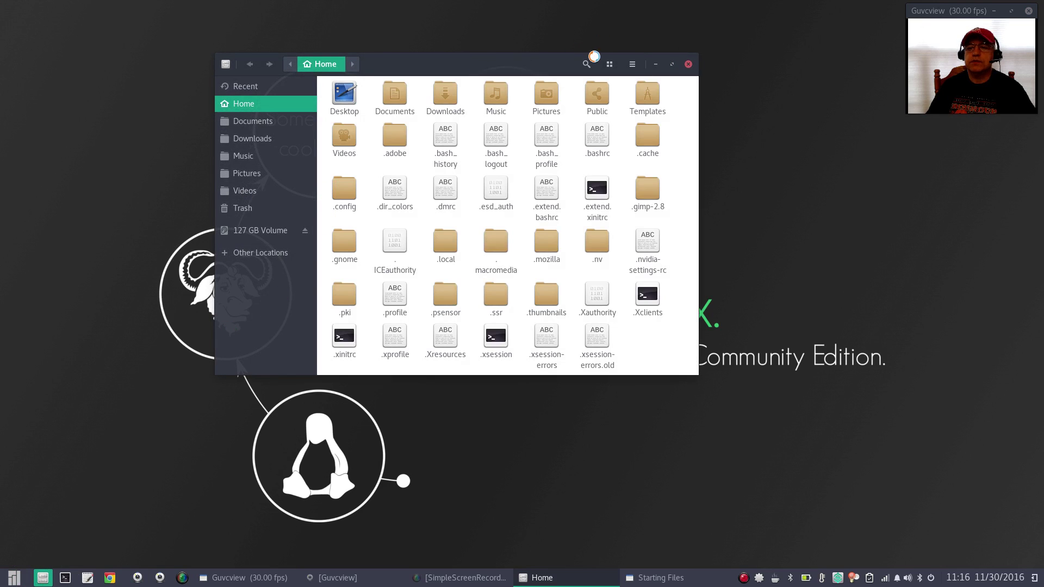
{"action": "left_click", "coordinate": [689, 66]}
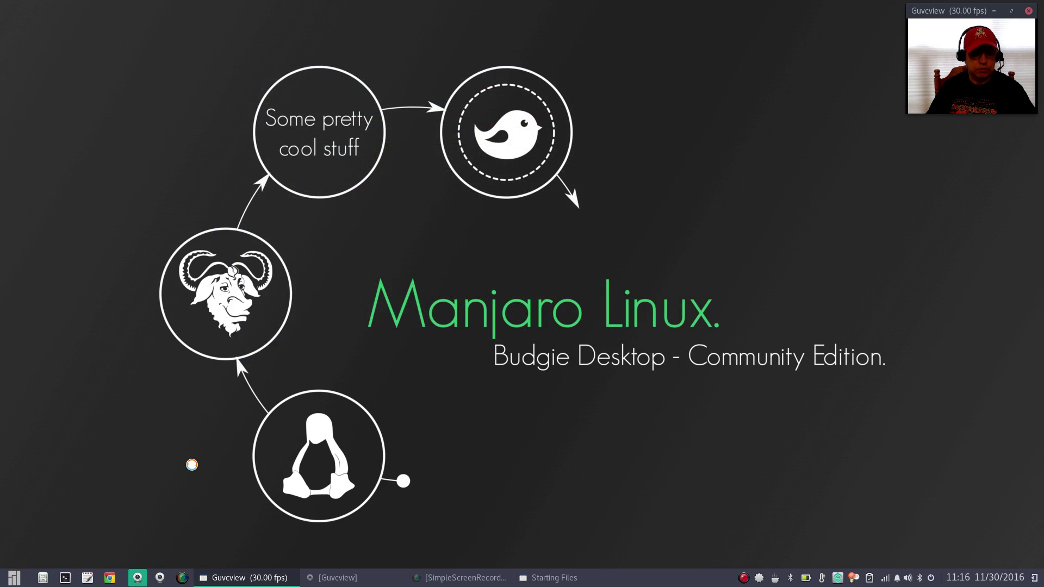
- Run 'gksudo nautilus' in a new terminal and submit the administrator password
{"action": "left_click", "coordinate": [67, 577]}
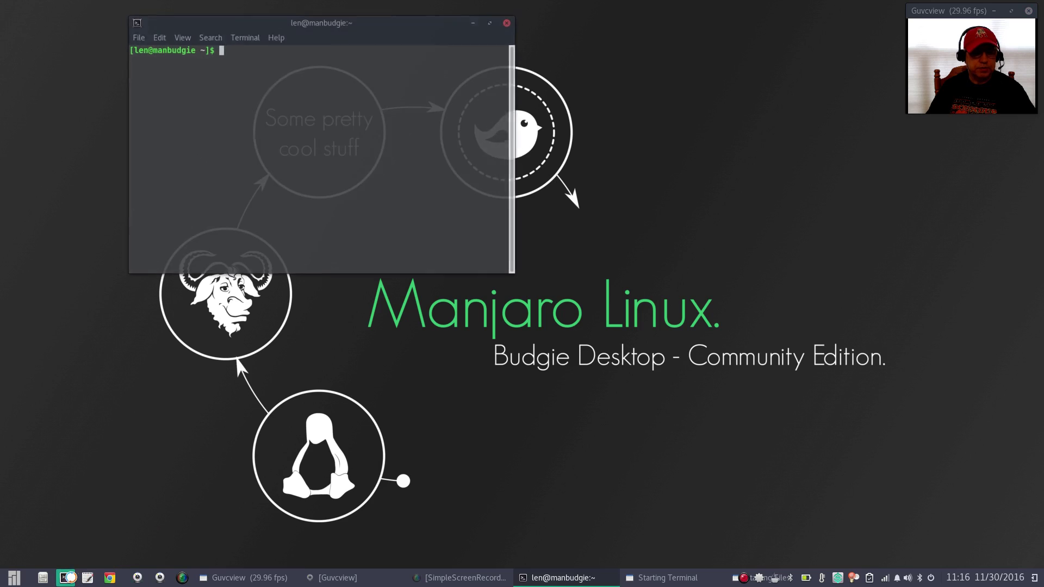
{"action": "type", "text": "g"}
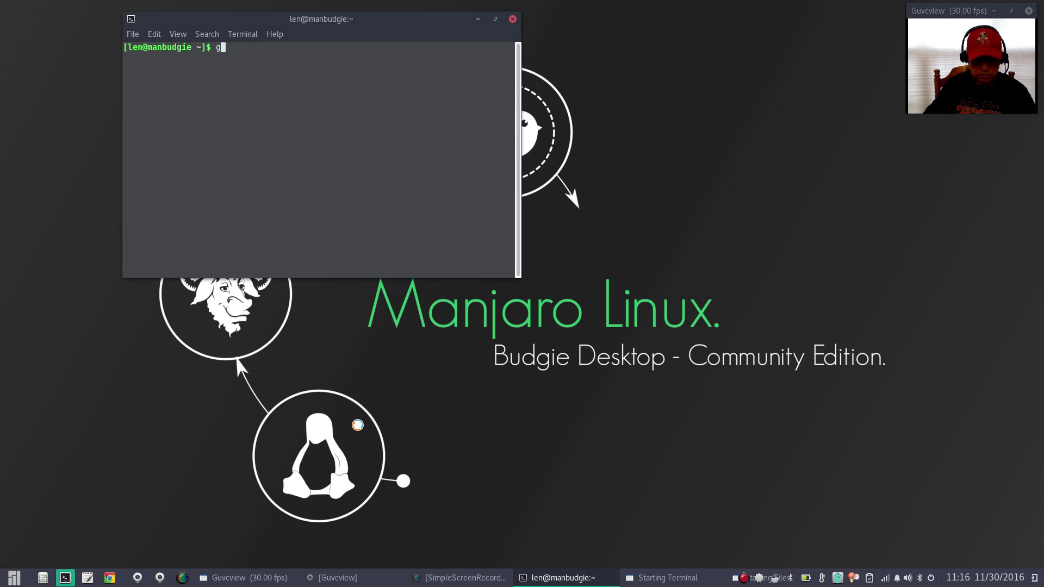
{"action": "type", "text": "ksudo "}
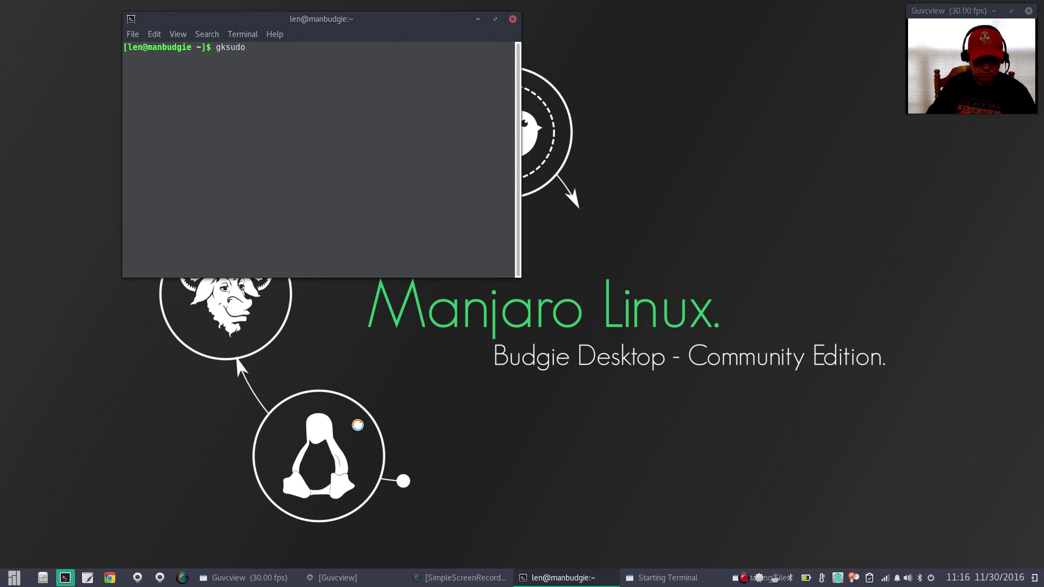
{"action": "type", "text": "nautilus"}
{"action": "key", "text": "Return"}
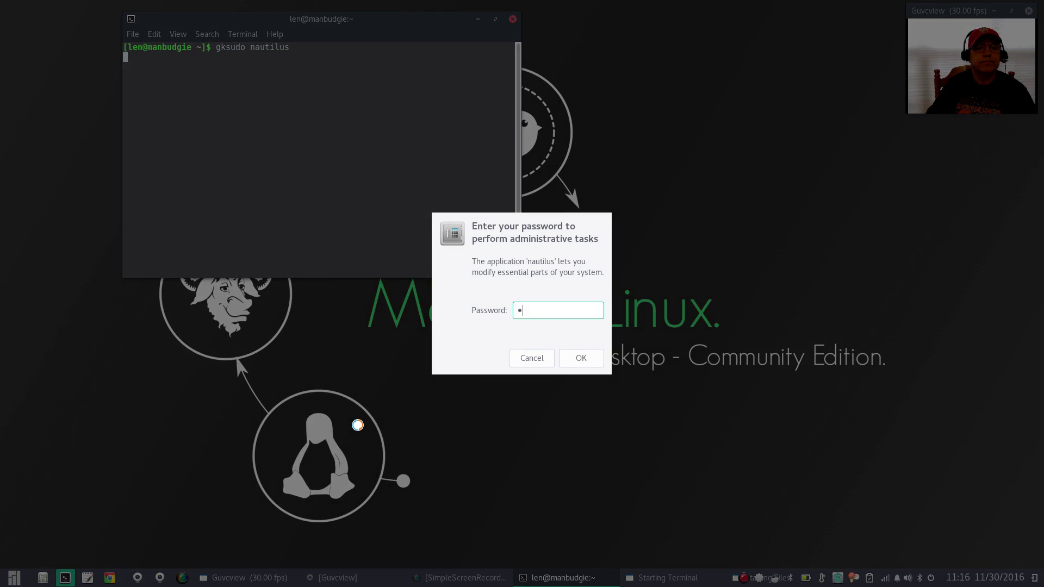
{"action": "key", "text": "Return"}
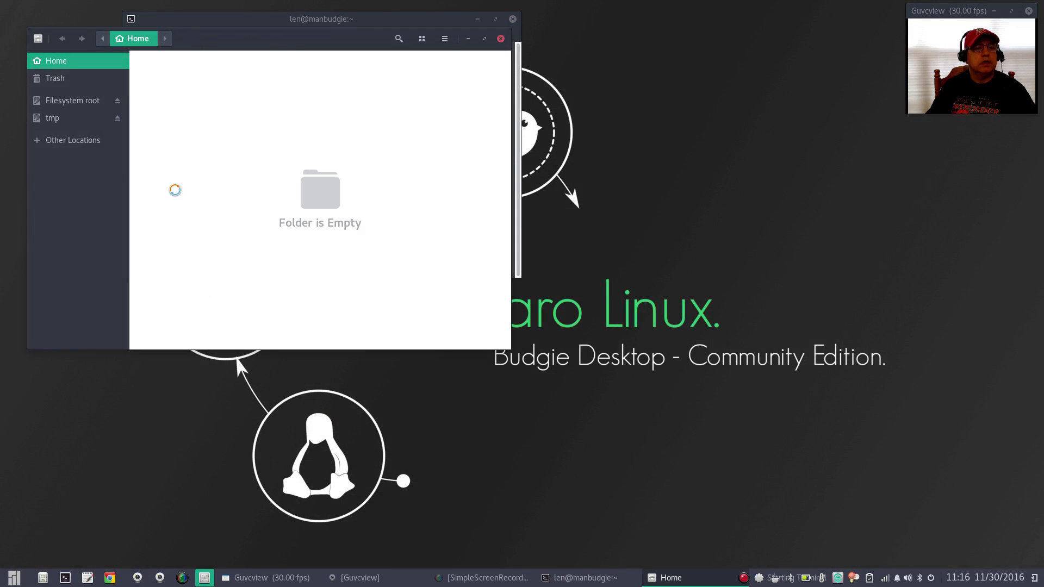
- Navigate the root Files window through Other Locations to /usr/share/backgrounds
{"action": "left_click", "coordinate": [94, 143]}
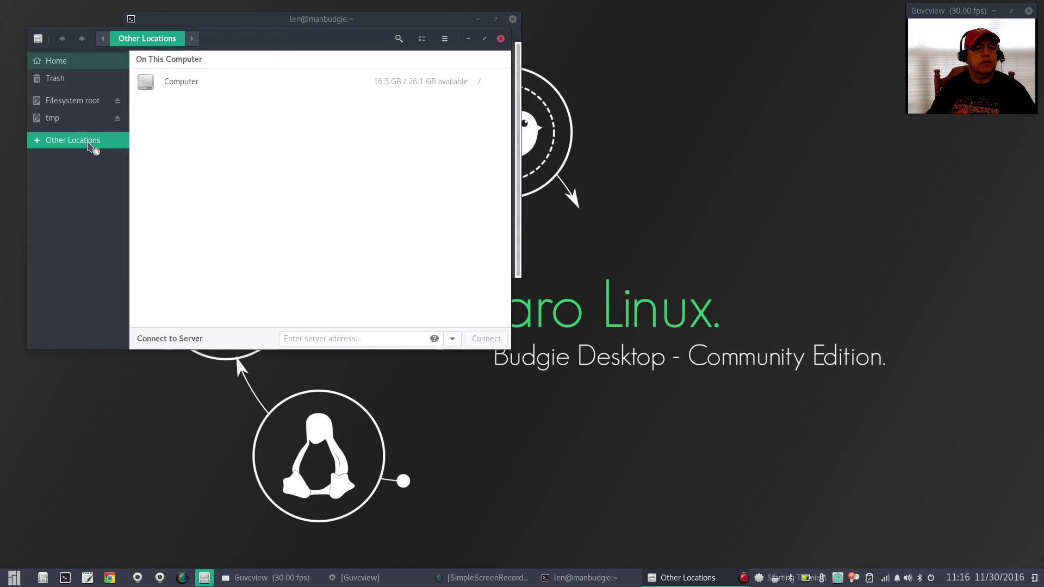
{"action": "left_click", "coordinate": [171, 81]}
{"action": "double_click", "coordinate": [359, 188]}
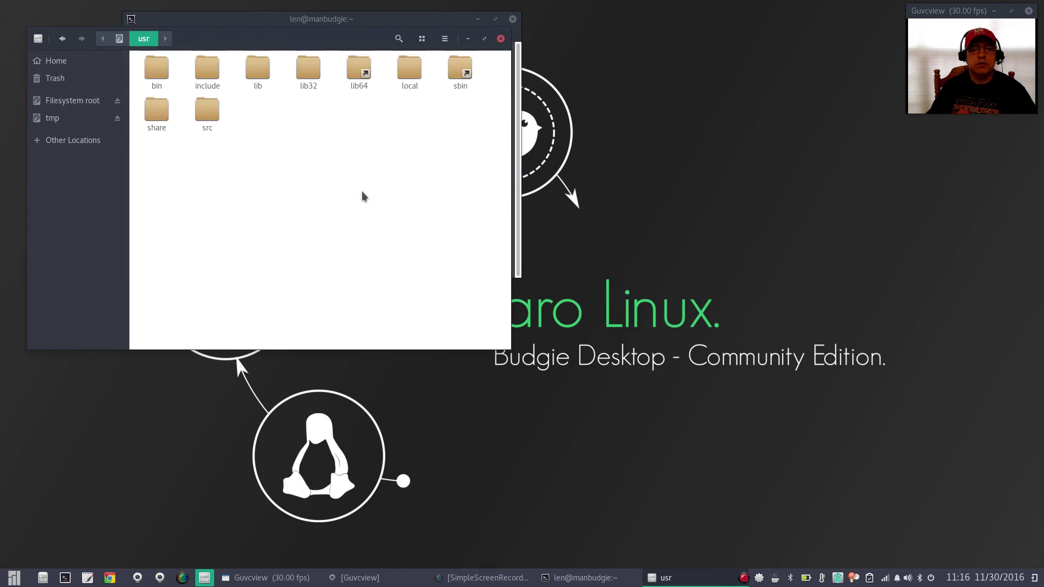
{"action": "double_click", "coordinate": [163, 117]}
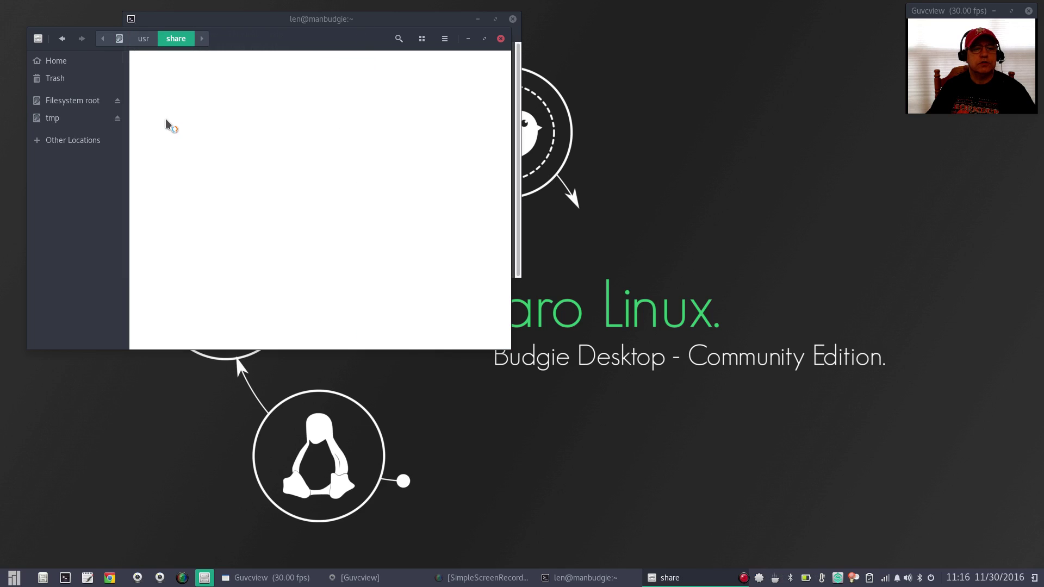
{"action": "scroll", "coordinate": [348, 227], "scroll_direction": "down", "scroll_amount": 5}
{"action": "scroll", "coordinate": [364, 225], "scroll_direction": "up", "scroll_amount": 5}
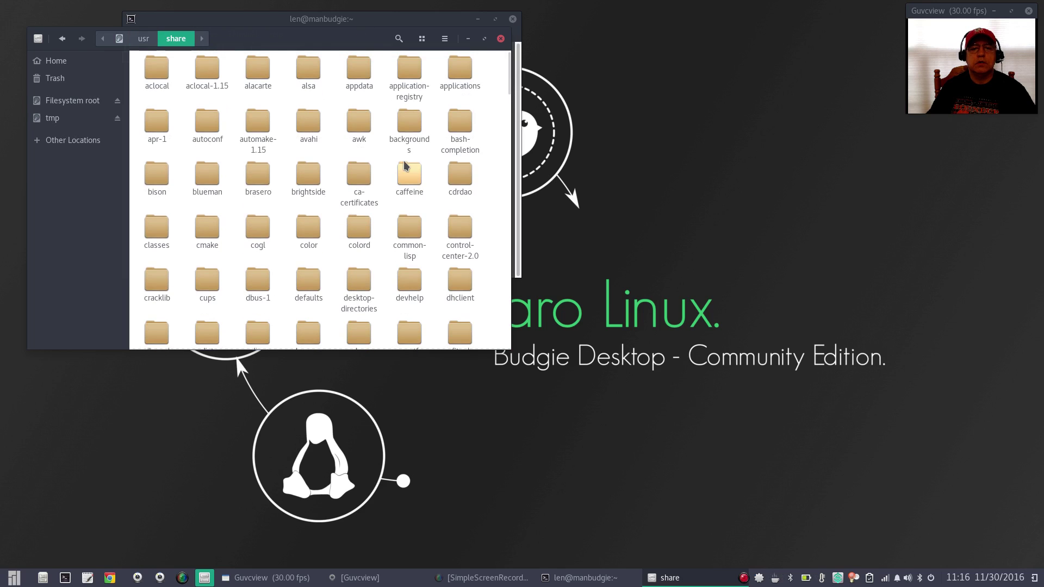
{"action": "double_click", "coordinate": [408, 131]}
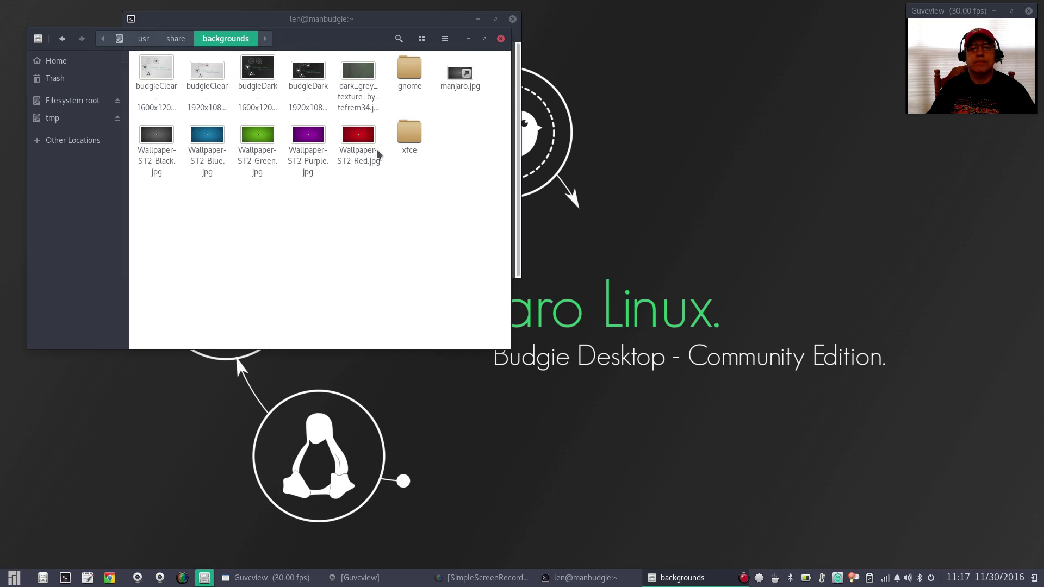
- Peek into the gnome and xfce wallpaper subfolders, returning to backgrounds each time
{"action": "double_click", "coordinate": [411, 81]}
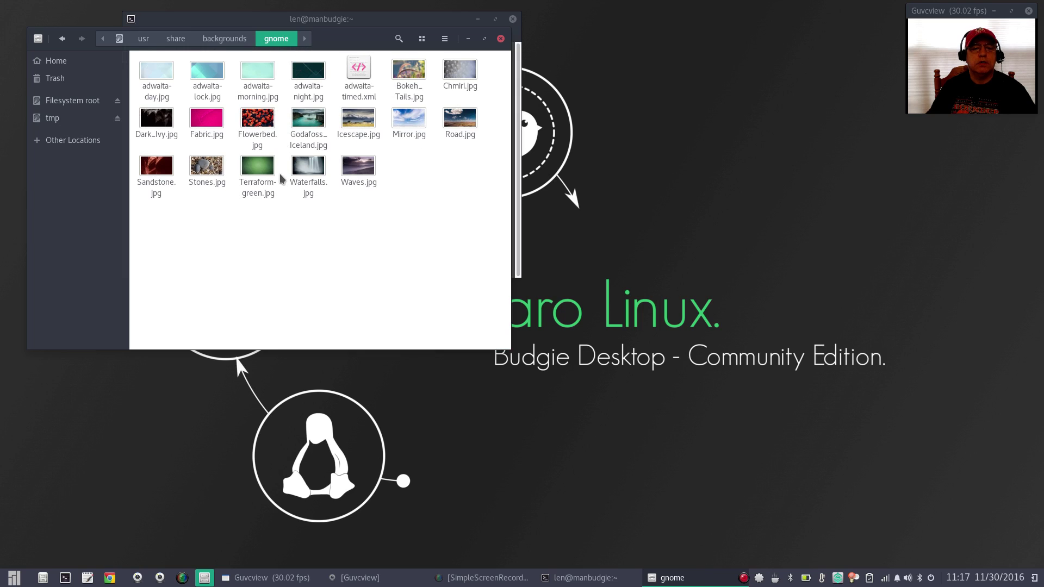
{"action": "left_click", "coordinate": [225, 39]}
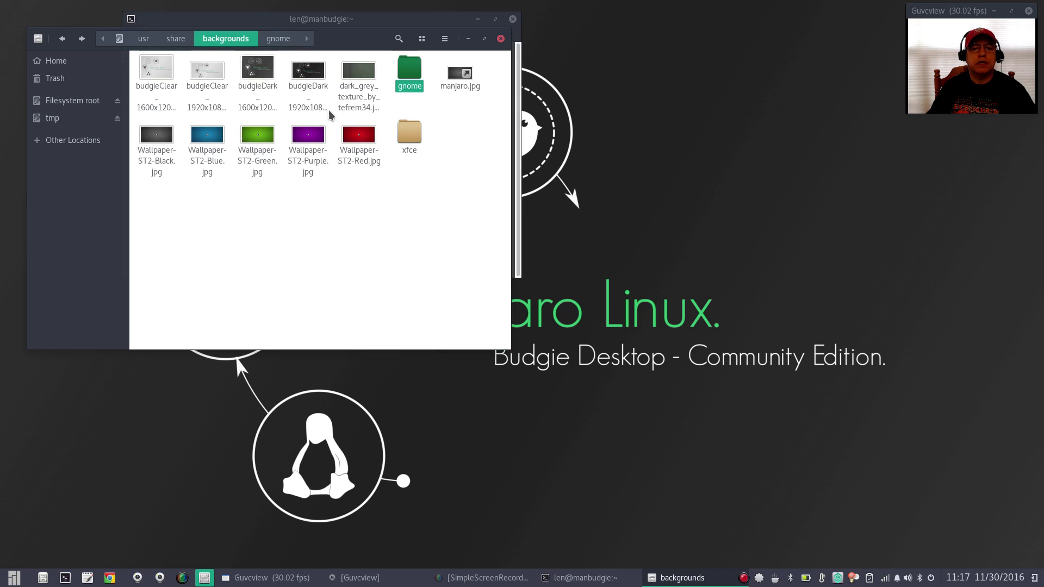
{"action": "double_click", "coordinate": [410, 137]}
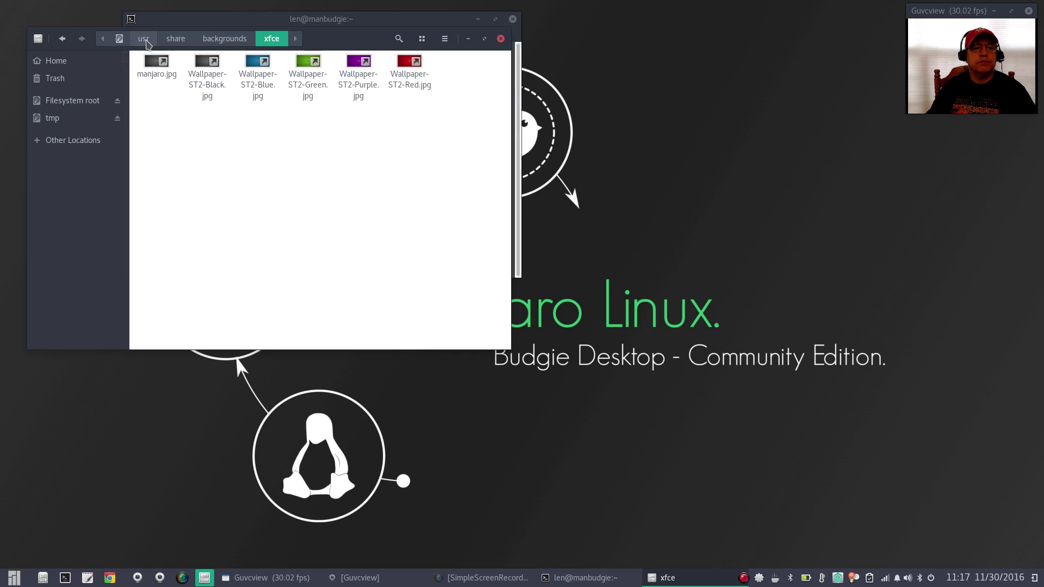
{"action": "left_click", "coordinate": [220, 43]}
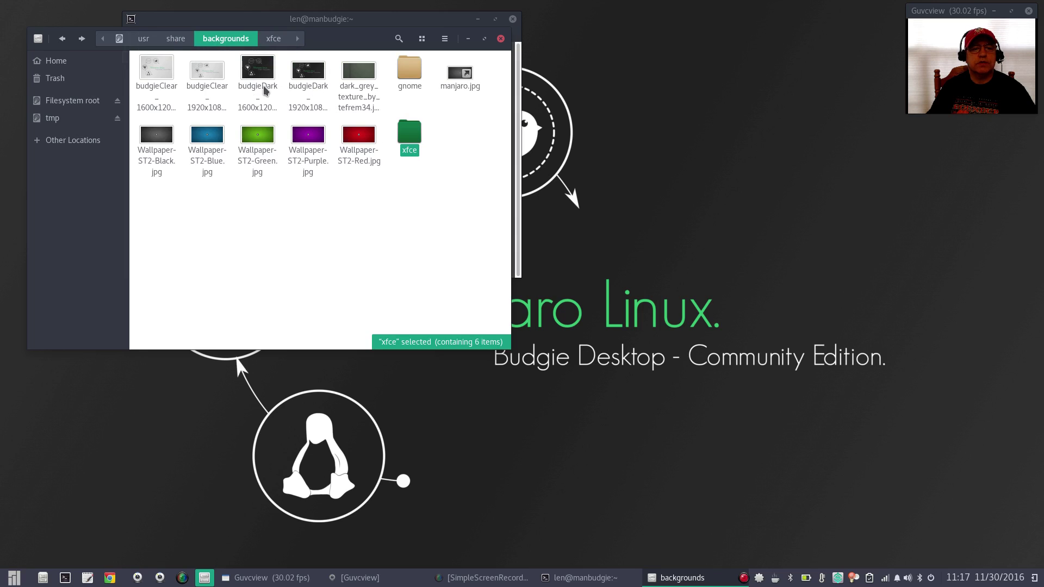
- Select everything in the backgrounds folder and copy it
{"action": "right_click", "coordinate": [190, 190]}
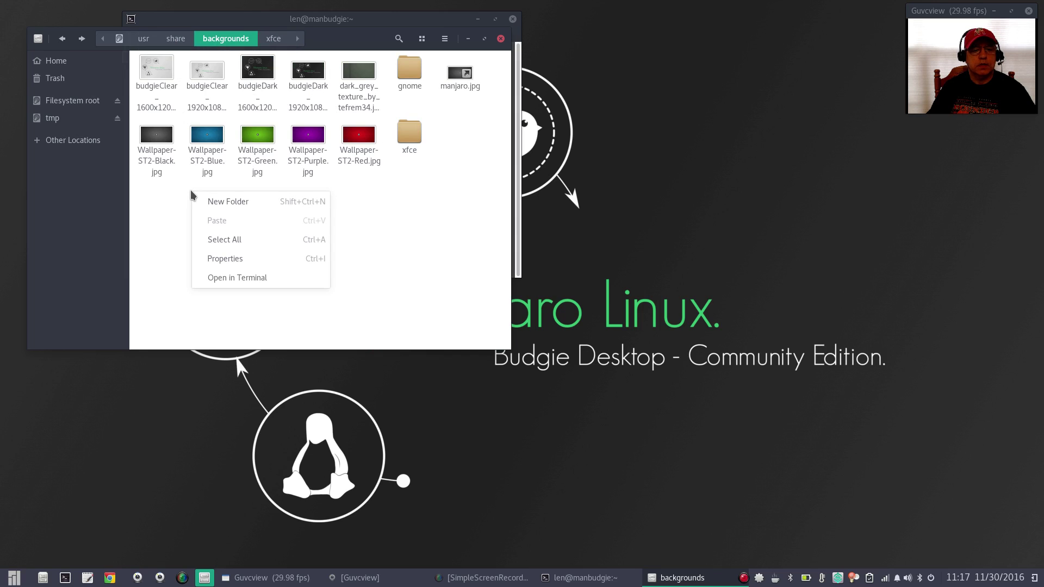
{"action": "left_click", "coordinate": [215, 237]}
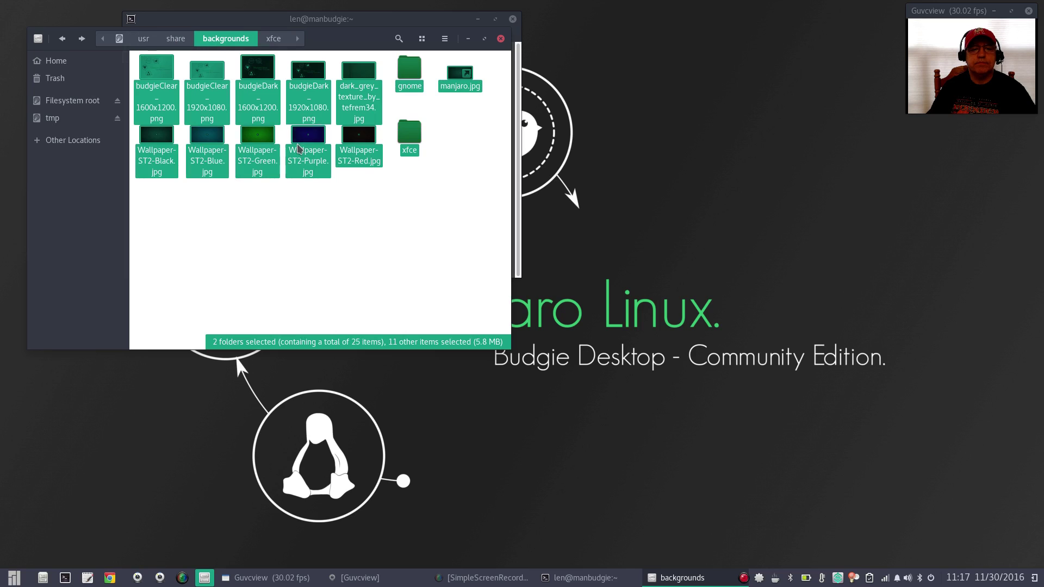
{"action": "right_click", "coordinate": [320, 103]}
{"action": "left_click", "coordinate": [341, 191]}
- Return the root window to Home, move it aside, and open a regular Files window
{"action": "left_click", "coordinate": [65, 62]}
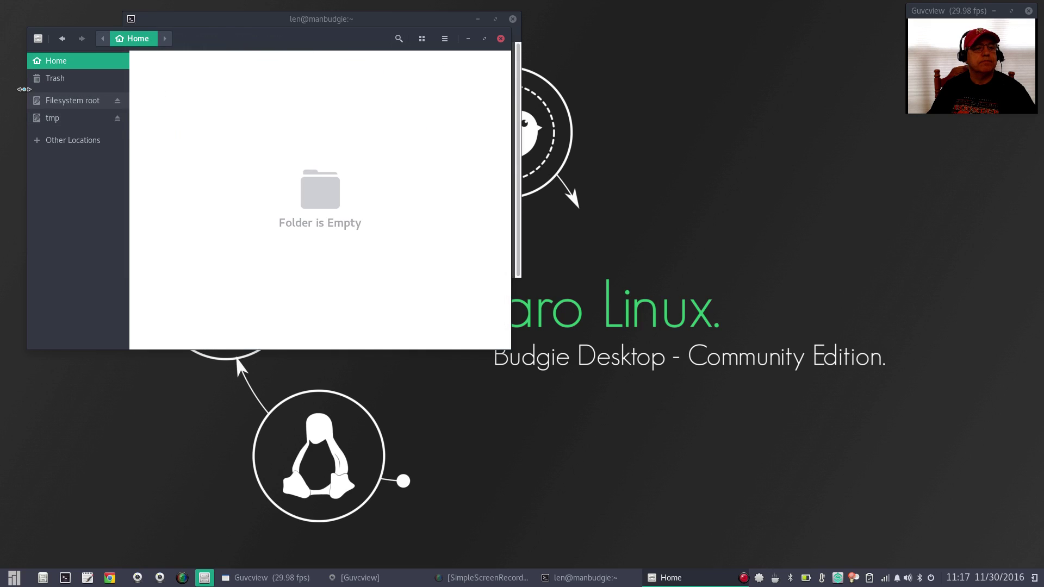
{"action": "left_click_drag", "start_coordinate": [228, 40], "coordinate": [277, 116]}
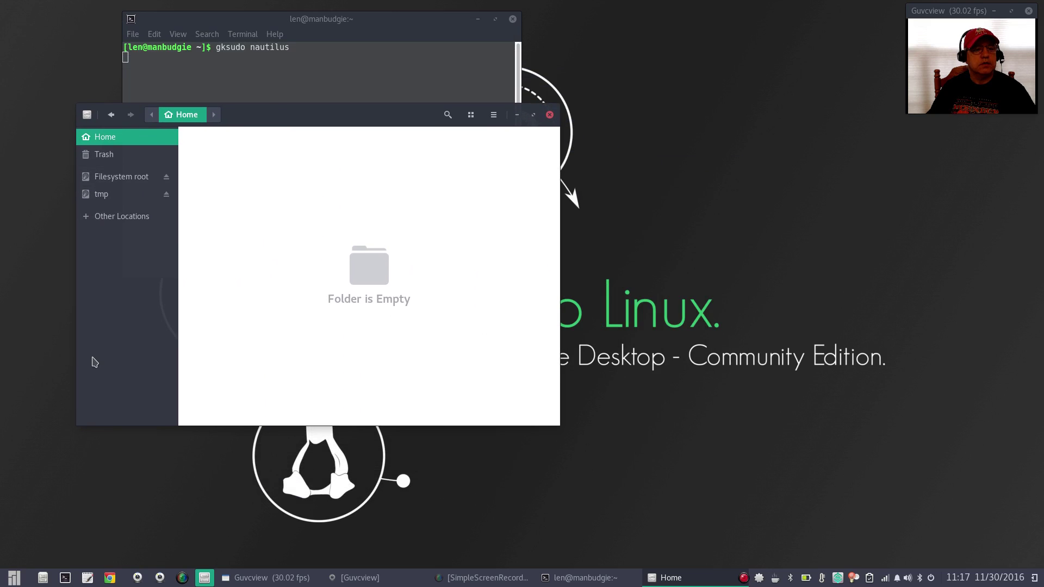
{"action": "left_click", "coordinate": [44, 575]}
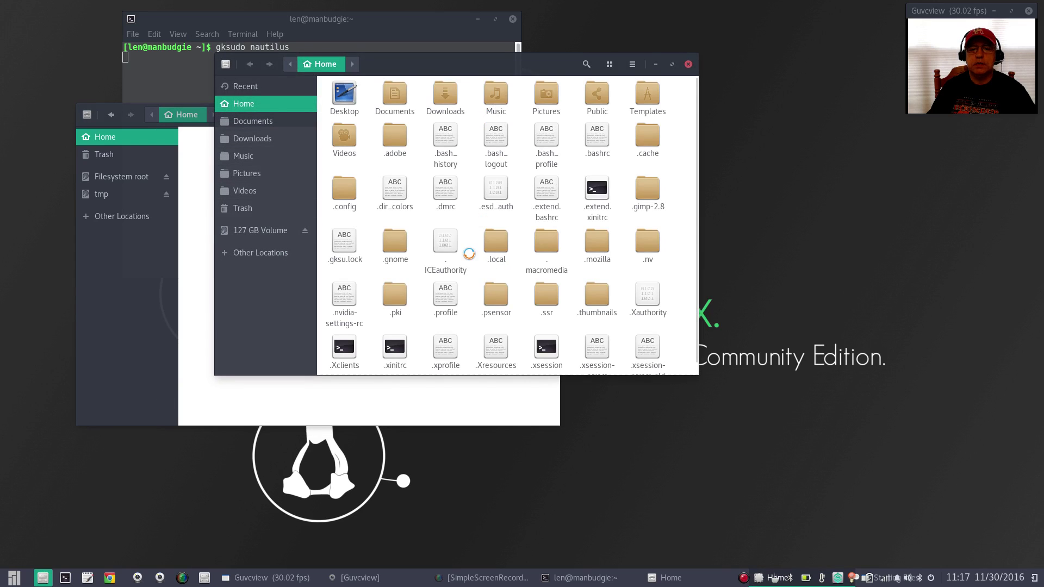
- Paste the copied backgrounds into Pictures, then close that Files window
{"action": "double_click", "coordinate": [547, 102]}
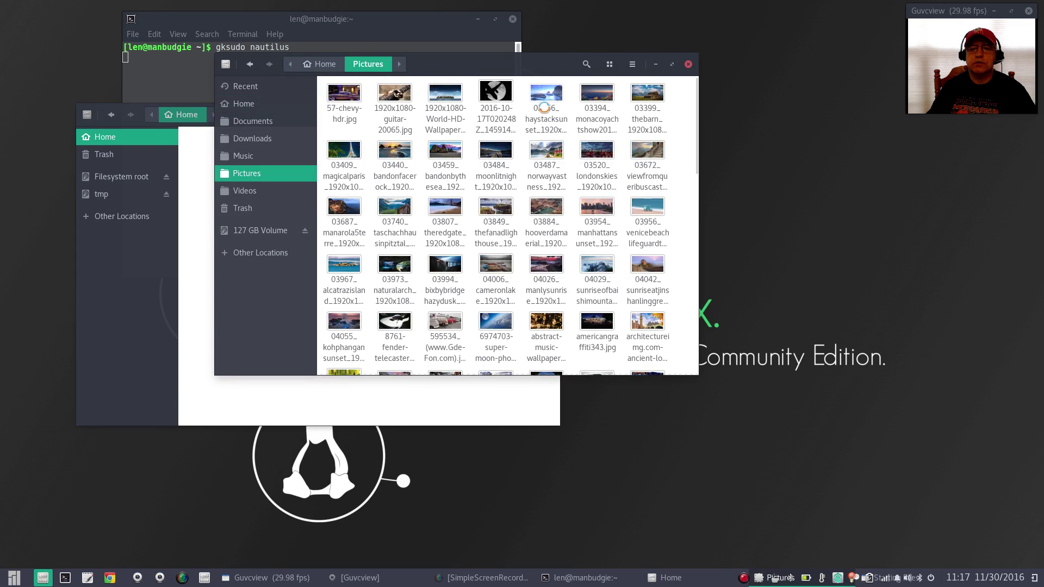
{"action": "scroll", "coordinate": [537, 237], "scroll_direction": "down", "scroll_amount": 15}
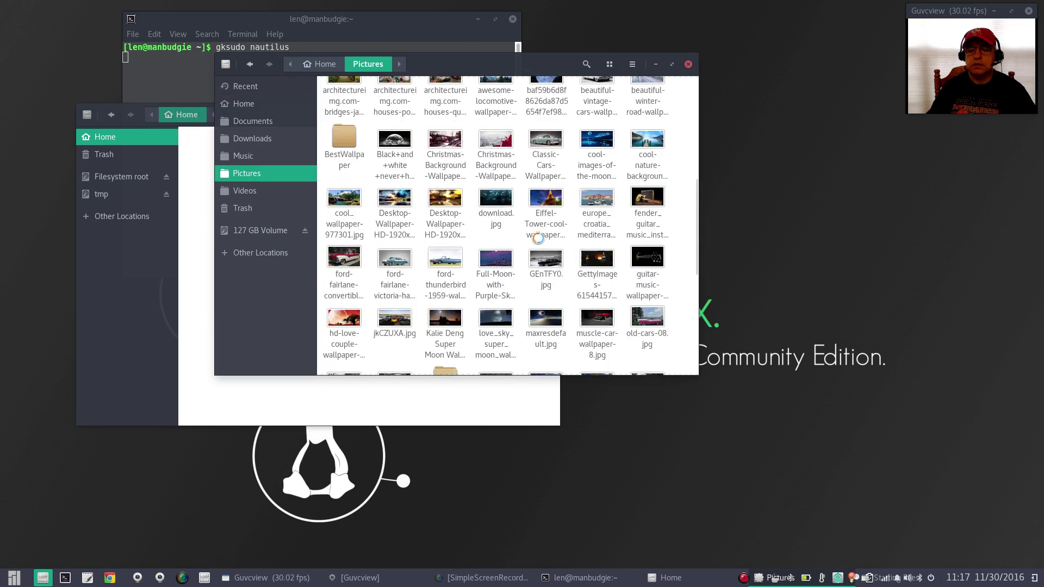
{"action": "right_click", "coordinate": [557, 303]}
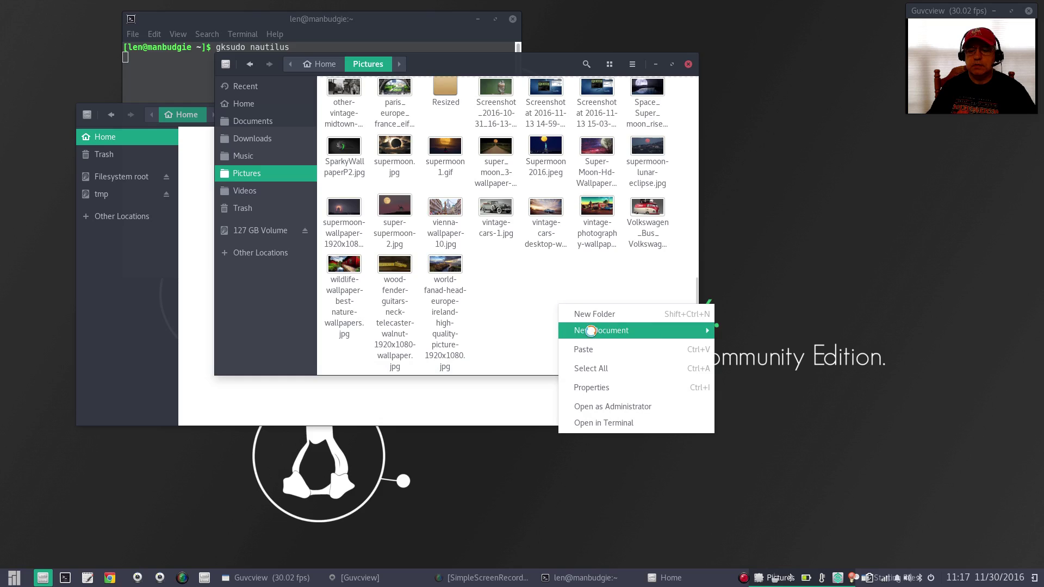
{"action": "left_click", "coordinate": [589, 349]}
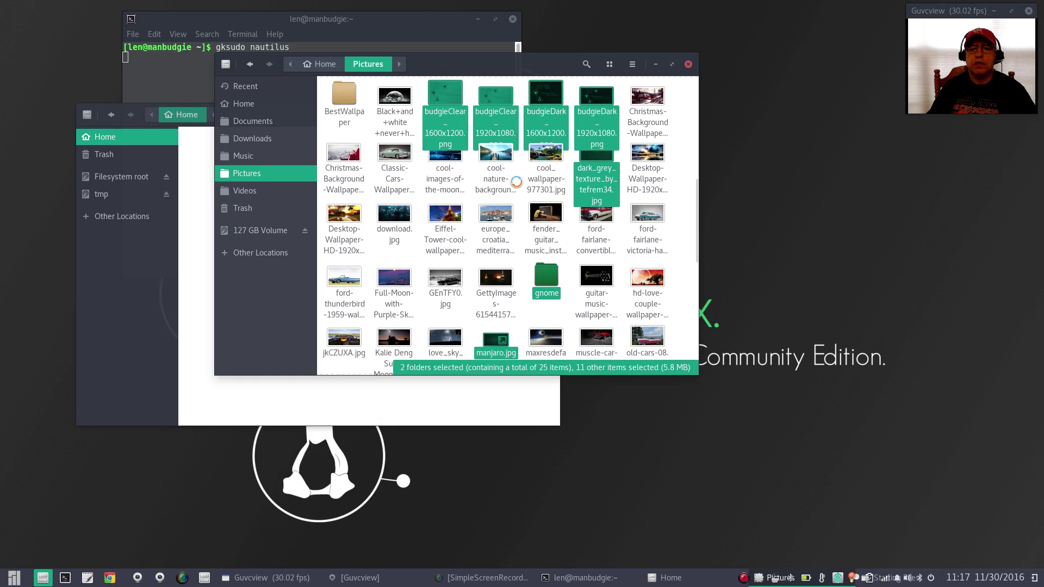
{"action": "scroll", "coordinate": [515, 182], "scroll_direction": "up", "scroll_amount": 3}
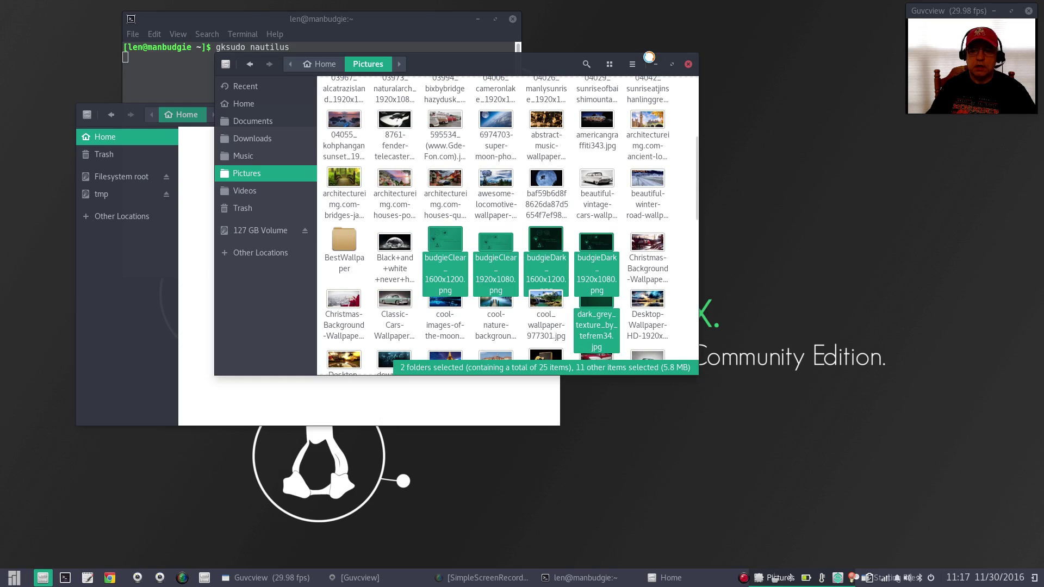
{"action": "left_click", "coordinate": [690, 65]}
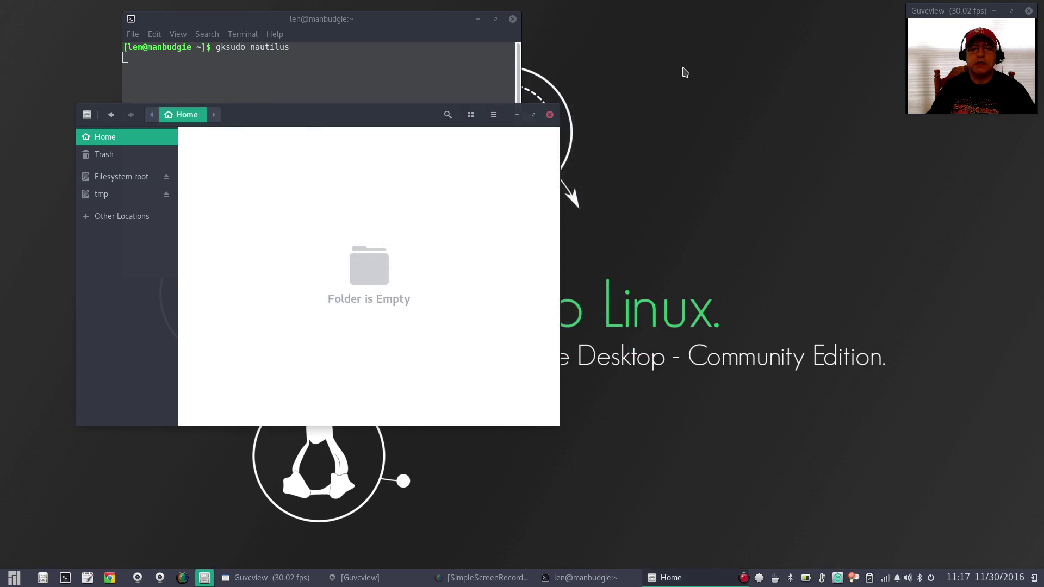
- Close the root Files window and the terminal, confirming despite the running process
{"action": "left_click", "coordinate": [550, 115]}
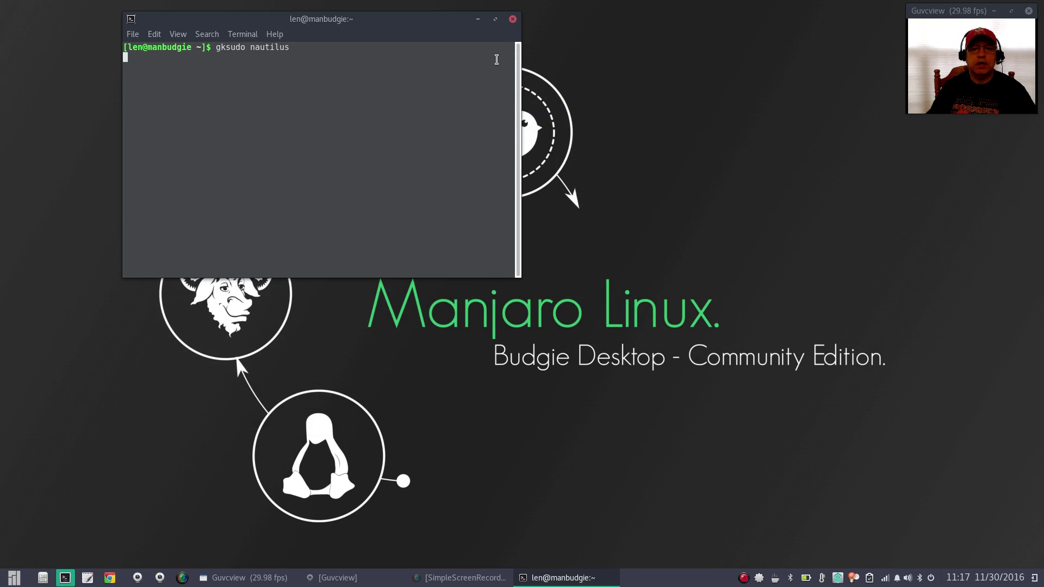
{"action": "left_click", "coordinate": [512, 20]}
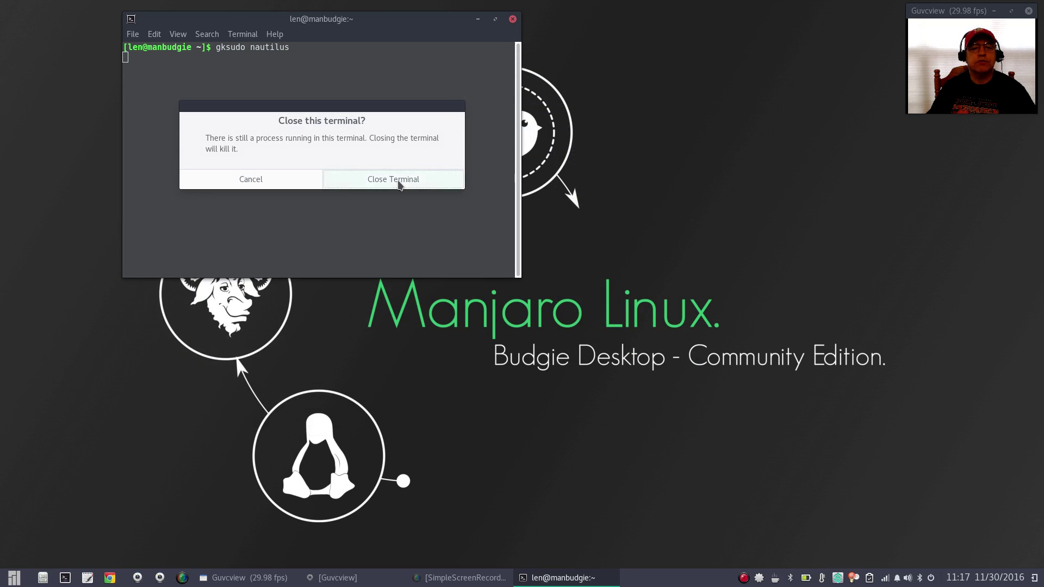
{"action": "left_click", "coordinate": [401, 180]}
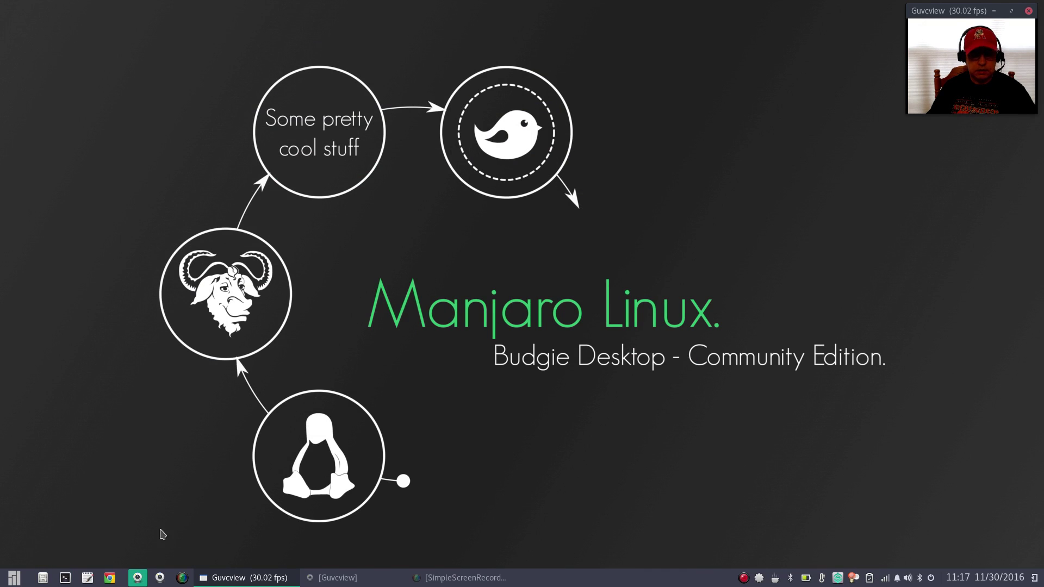
- Launch Settings from System Tools and open the desktop background chooser's Pictures collection
{"action": "left_click", "coordinate": [14, 580]}
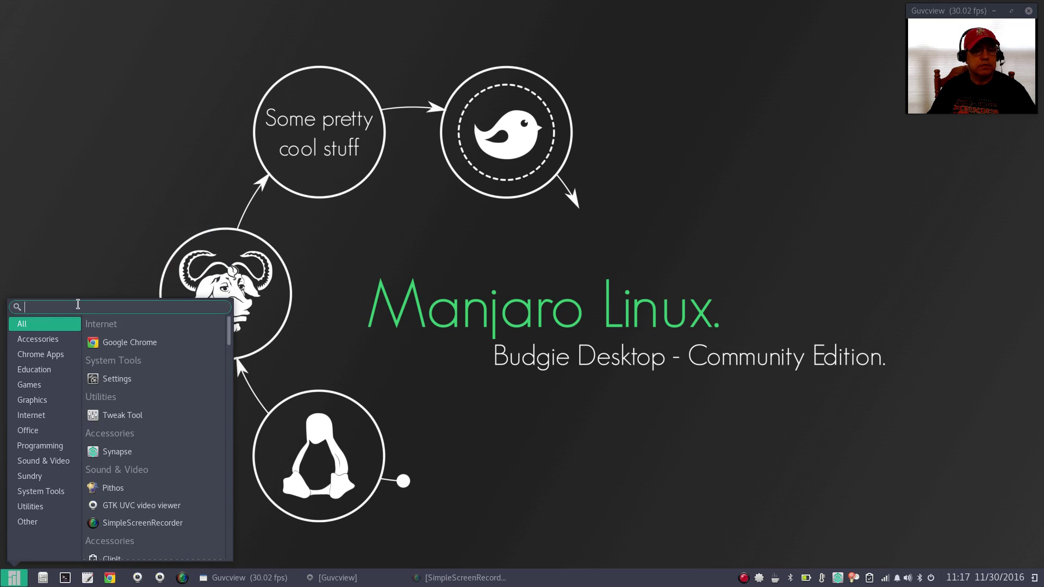
{"action": "left_click", "coordinate": [41, 490]}
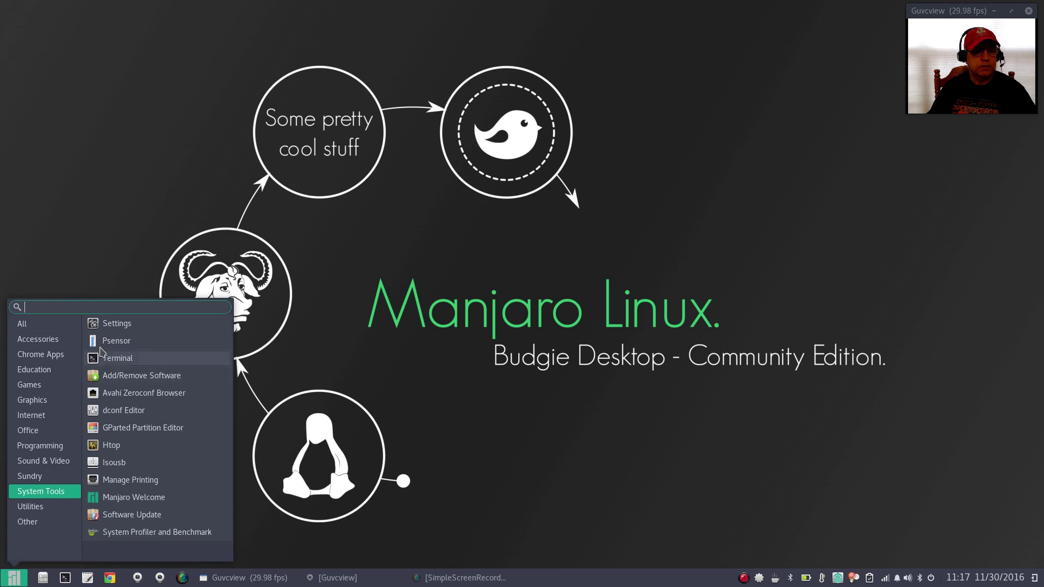
{"action": "left_click", "coordinate": [112, 325]}
{"action": "left_click", "coordinate": [359, 175]}
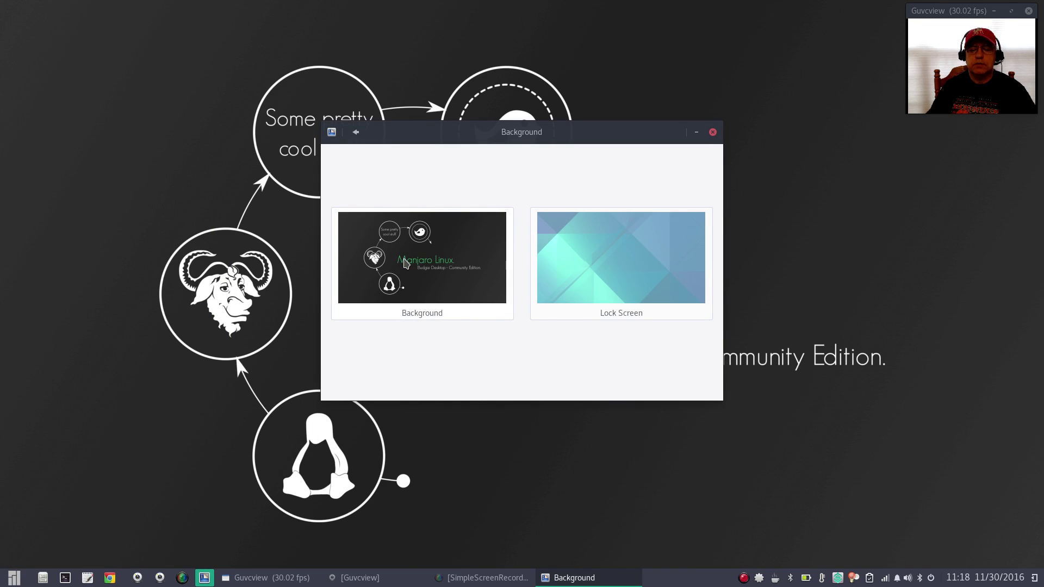
{"action": "left_click", "coordinate": [405, 260]}
{"action": "left_click", "coordinate": [523, 145]}
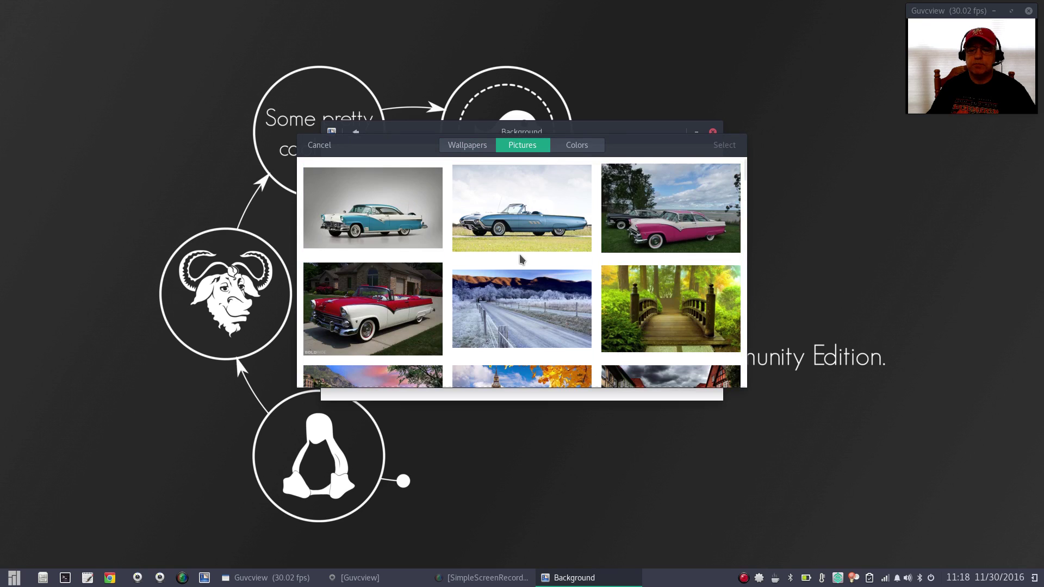
- Scroll through the Pictures thumbnails down to the cars and solid-colour images
{"action": "scroll", "coordinate": [573, 255], "scroll_direction": "down", "scroll_amount": 3}
{"action": "scroll", "coordinate": [573, 256], "scroll_direction": "down", "scroll_amount": 15}
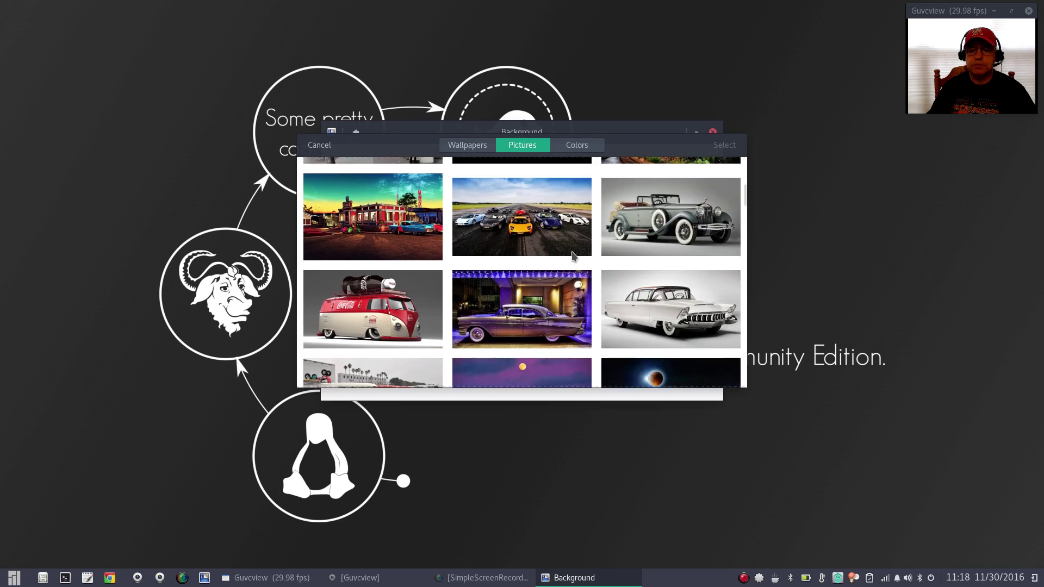
{"action": "scroll", "coordinate": [574, 256], "scroll_direction": "down", "scroll_amount": 15}
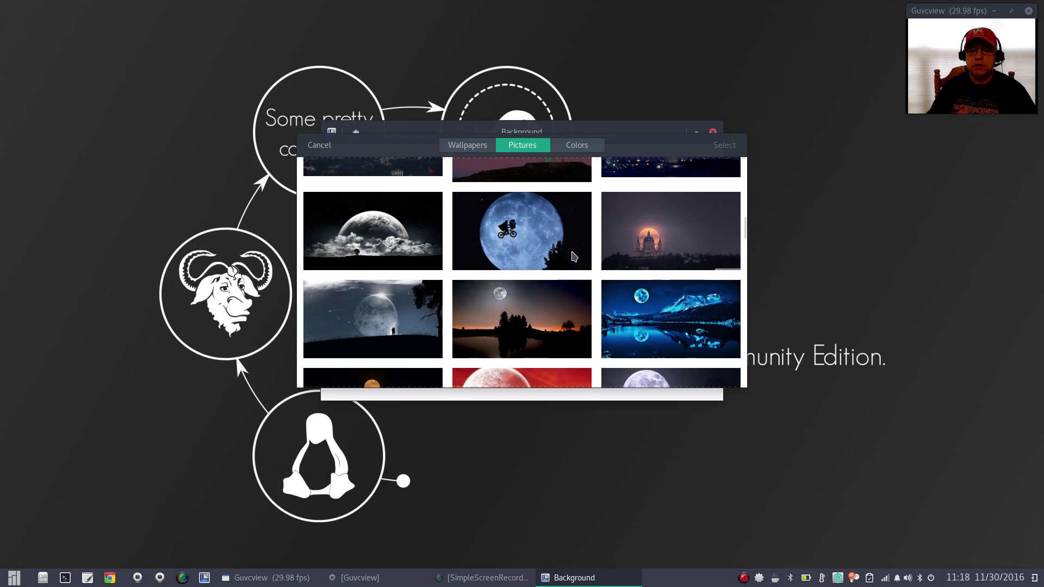
{"action": "scroll", "coordinate": [574, 256], "scroll_direction": "down", "scroll_amount": 15}
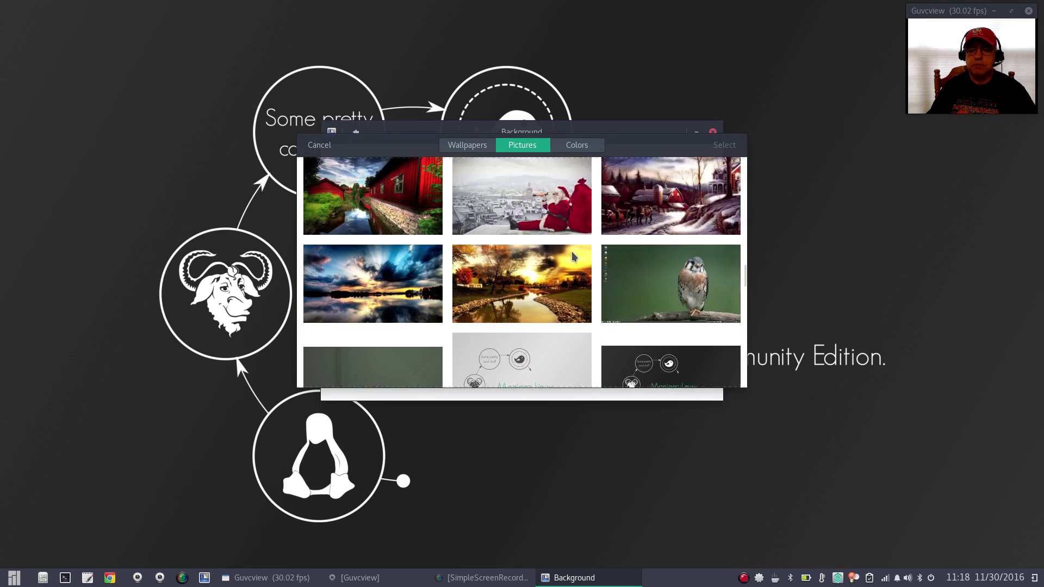
{"action": "scroll", "coordinate": [573, 256], "scroll_direction": "up", "scroll_amount": 2}
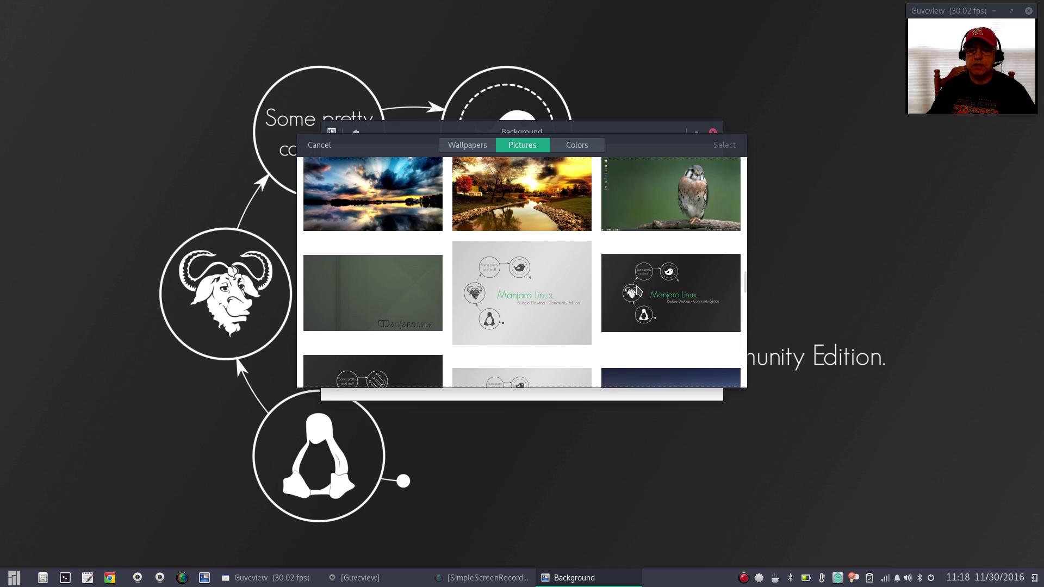
{"action": "scroll", "coordinate": [574, 256], "scroll_direction": "down", "scroll_amount": 5}
{"action": "scroll", "coordinate": [517, 275], "scroll_direction": "down", "scroll_amount": 10}
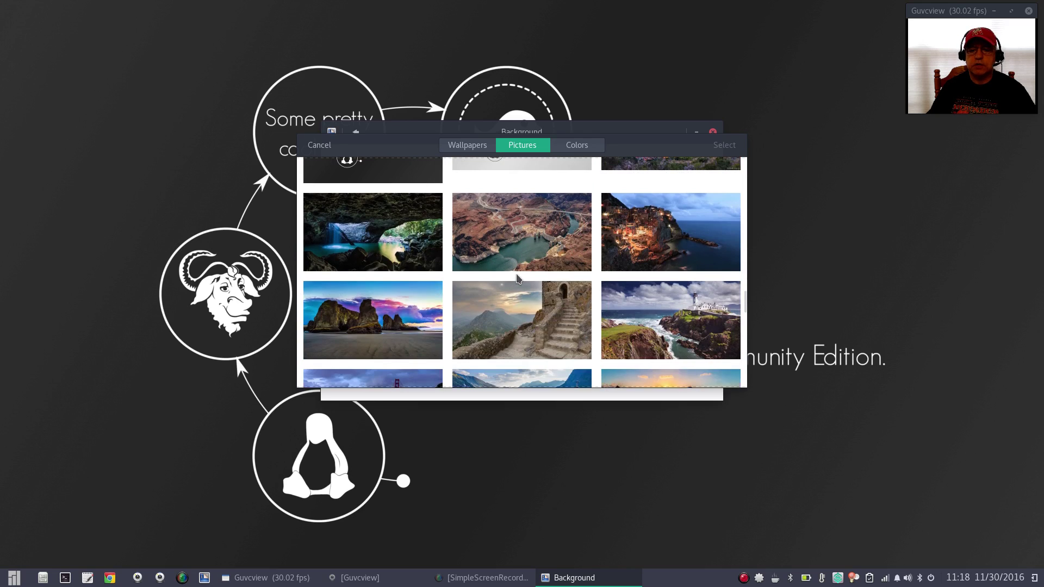
{"action": "scroll", "coordinate": [517, 279], "scroll_direction": "down", "scroll_amount": 10}
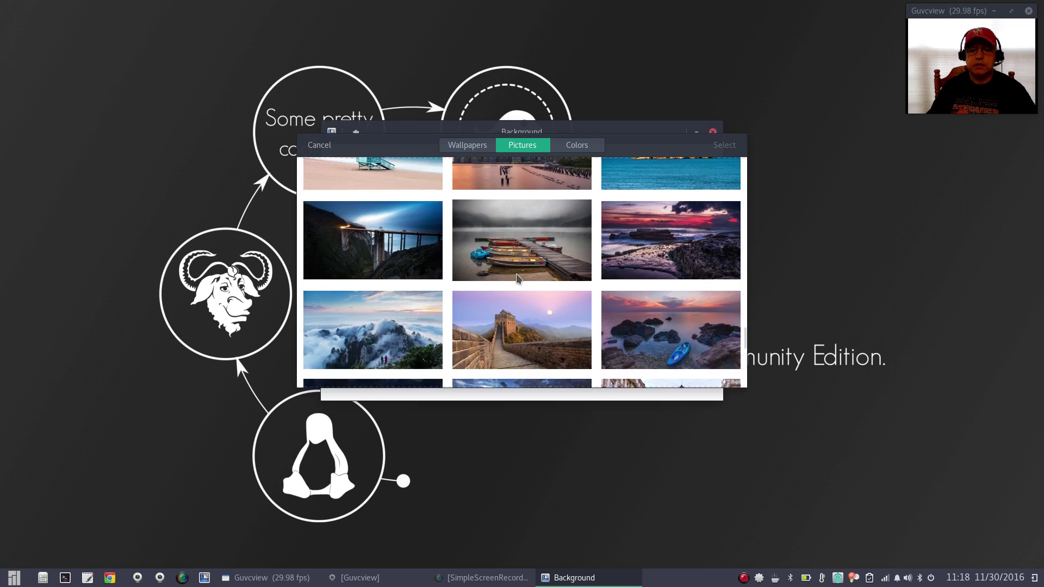
{"action": "scroll", "coordinate": [519, 278], "scroll_direction": "down", "scroll_amount": 8}
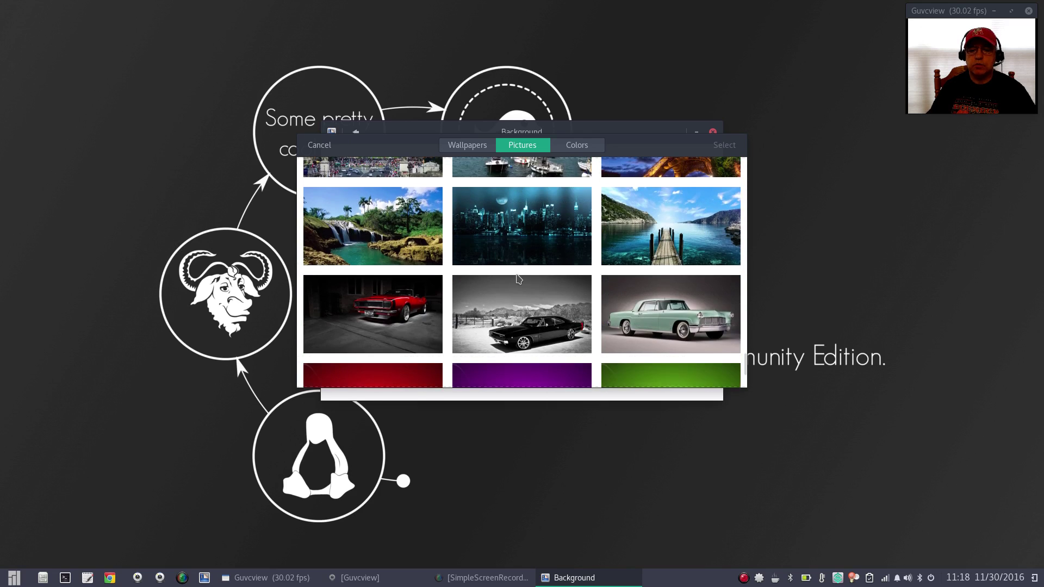
{"action": "scroll", "coordinate": [561, 313], "scroll_direction": "up", "scroll_amount": 4}
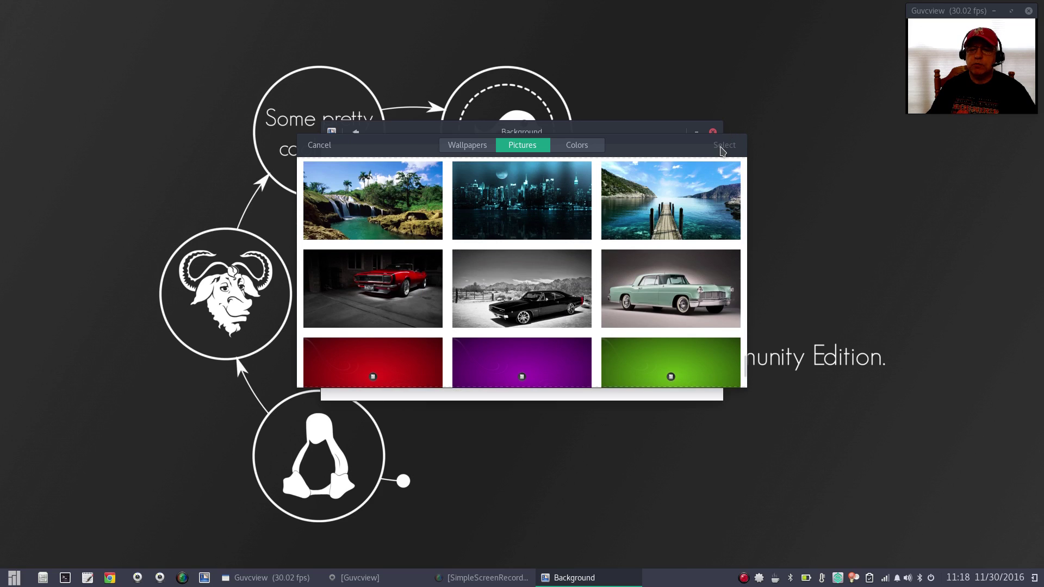
- Set the photo of Santa on a snowy rooftop from Pictures as the desktop background
{"action": "left_click", "coordinate": [331, 149]}
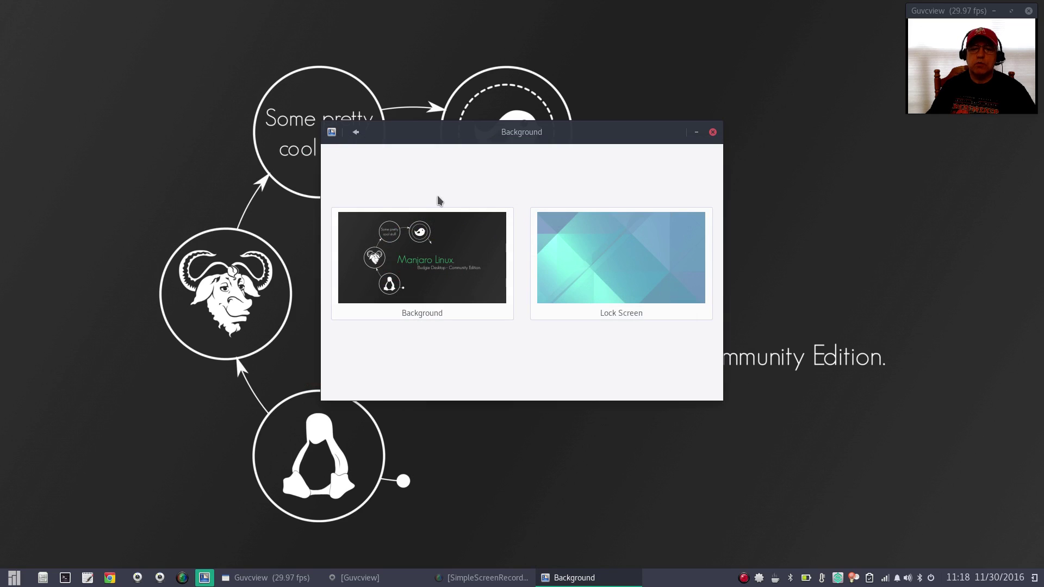
{"action": "left_click", "coordinate": [415, 256]}
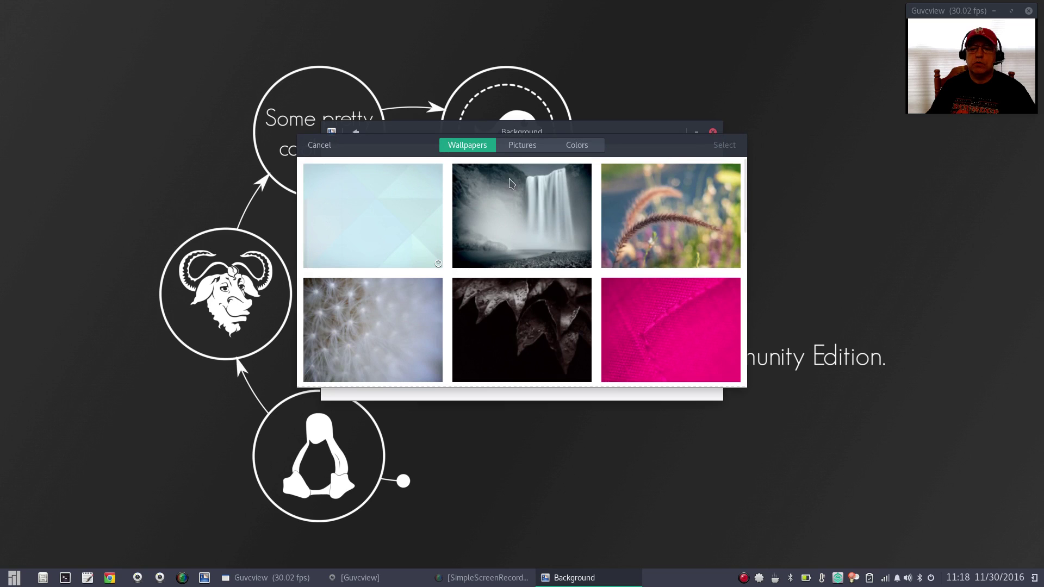
{"action": "left_click", "coordinate": [521, 144]}
{"action": "scroll", "coordinate": [531, 303], "scroll_direction": "down", "scroll_amount": 2}
{"action": "scroll", "coordinate": [531, 304], "scroll_direction": "down", "scroll_amount": 10}
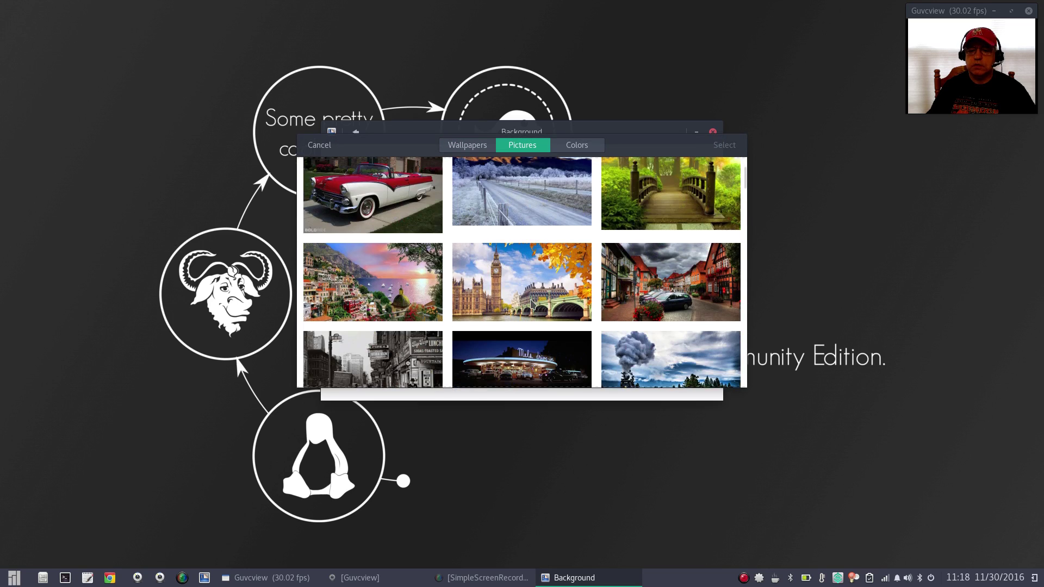
{"action": "scroll", "coordinate": [532, 303], "scroll_direction": "down", "scroll_amount": 10}
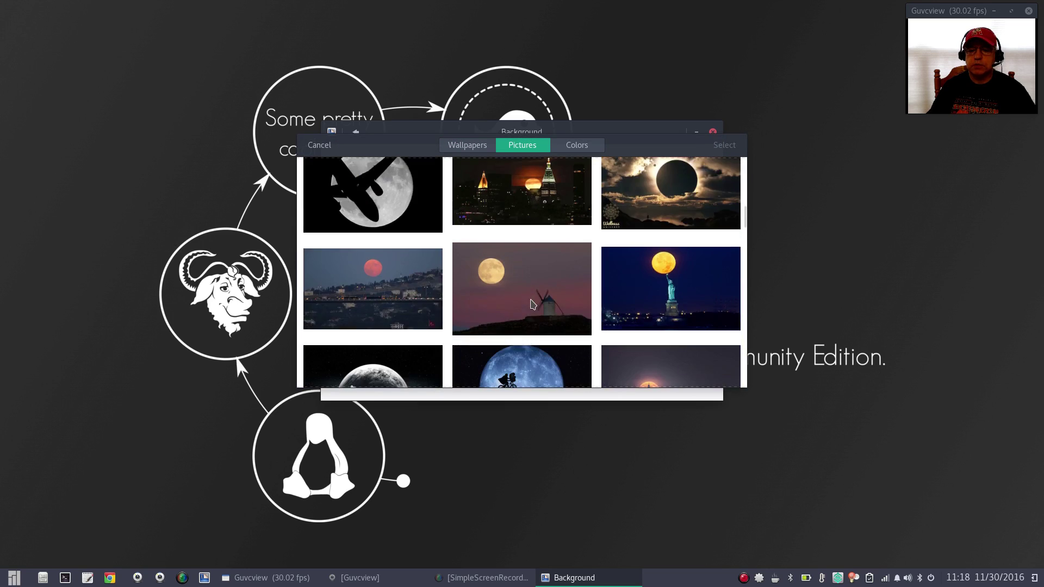
{"action": "scroll", "coordinate": [531, 303], "scroll_direction": "down", "scroll_amount": 8}
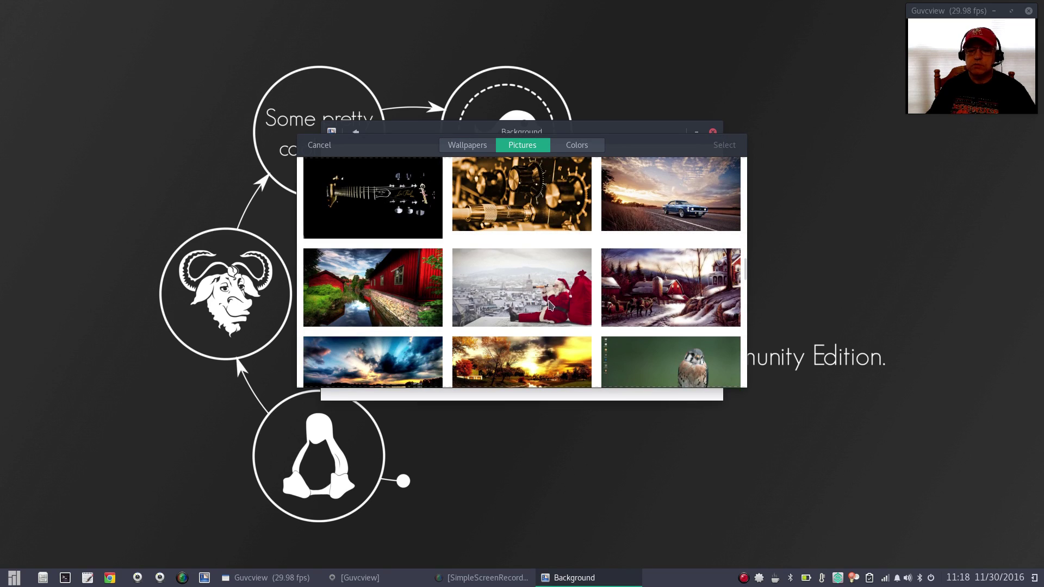
{"action": "left_click", "coordinate": [546, 305]}
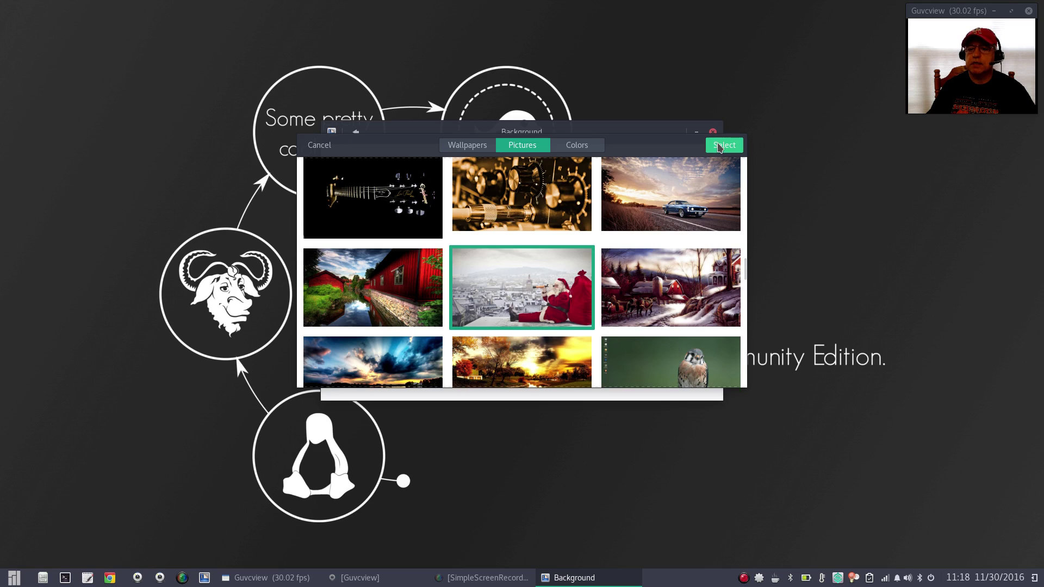
{"action": "left_click", "coordinate": [715, 142]}
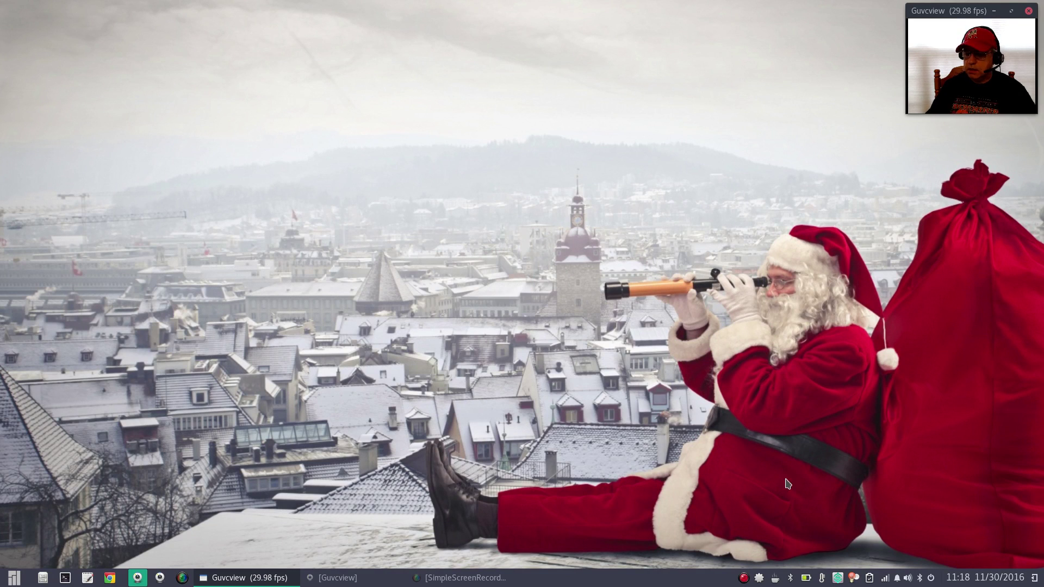
- Open Budgie Settings from the gear in the Raven sidebar
{"action": "left_click", "coordinate": [1034, 578]}
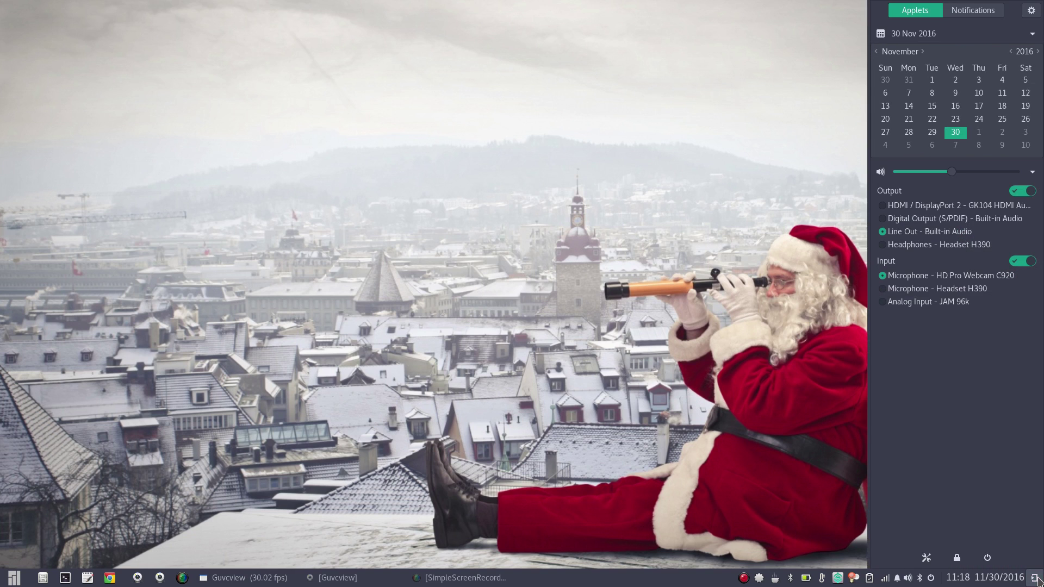
{"action": "left_click", "coordinate": [973, 10]}
{"action": "left_click", "coordinate": [1032, 11]}
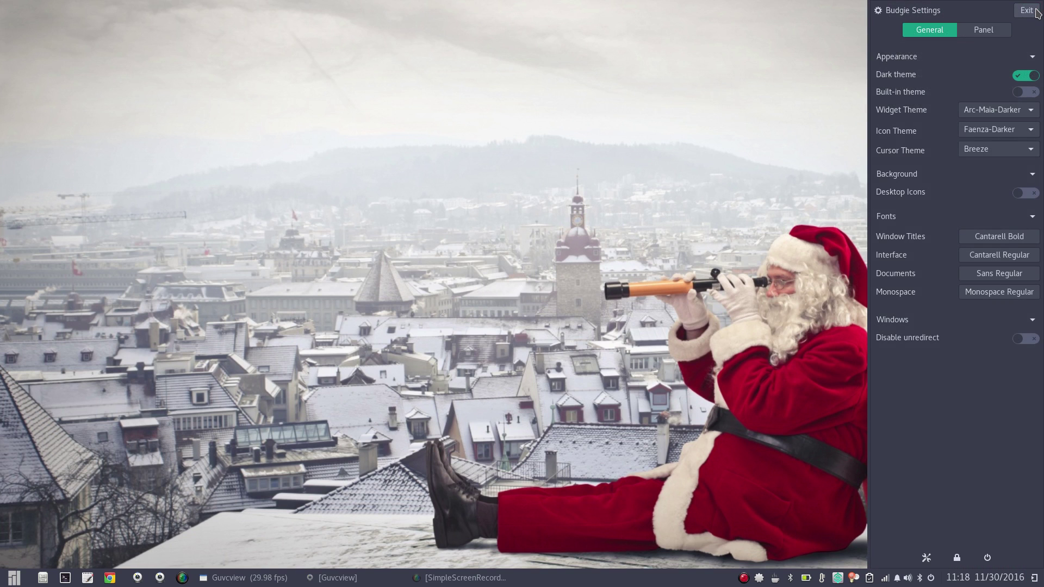
- Set the widget theme to Arc-Maia-Darker, icons to Faenza-Darker and cursor to Breeze
{"action": "left_click", "coordinate": [1029, 115]}
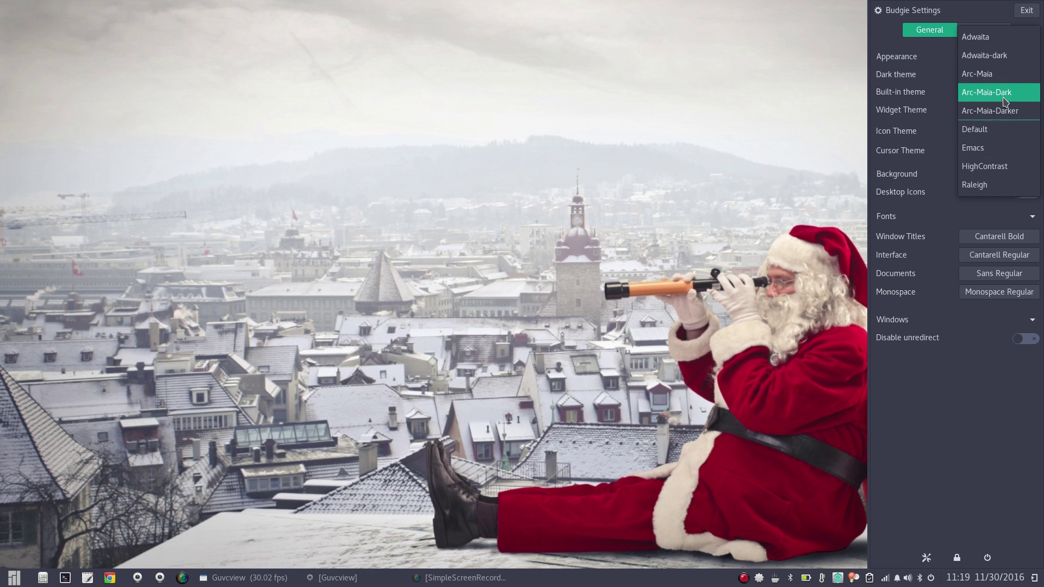
{"action": "left_click", "coordinate": [1003, 117]}
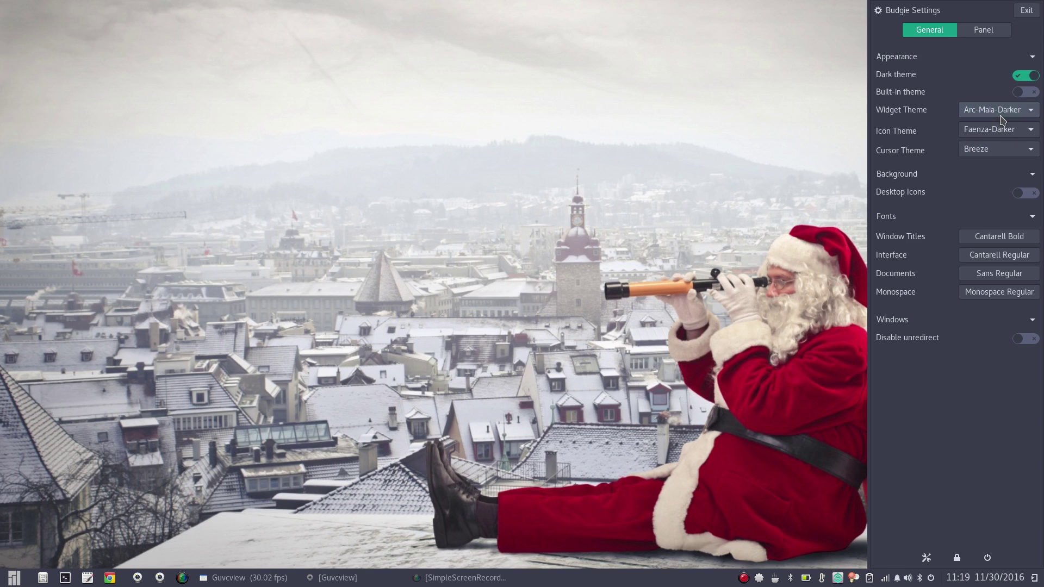
{"action": "left_click", "coordinate": [1028, 132]}
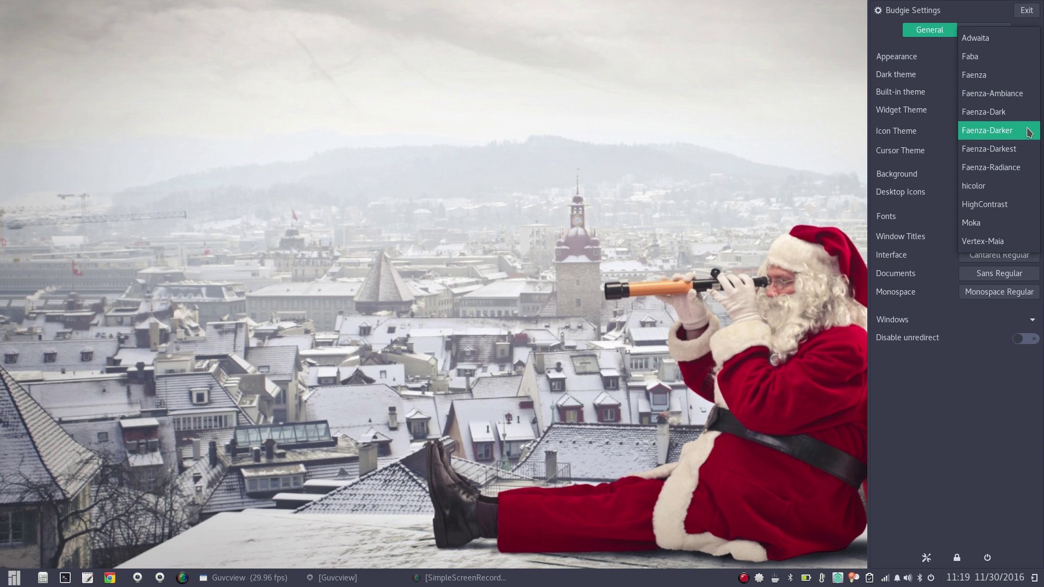
{"action": "left_click", "coordinate": [1029, 132]}
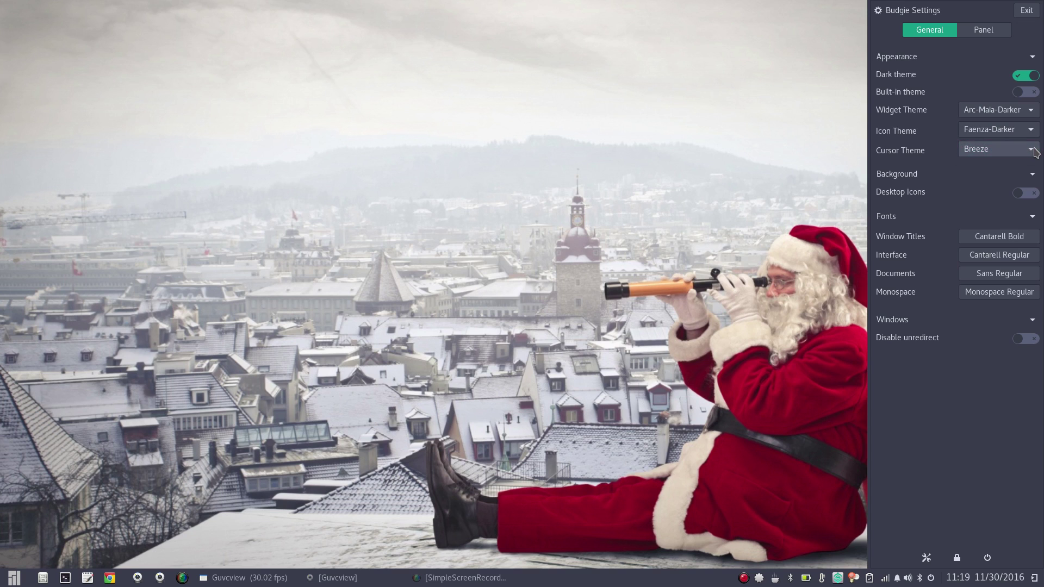
{"action": "left_click", "coordinate": [1031, 150]}
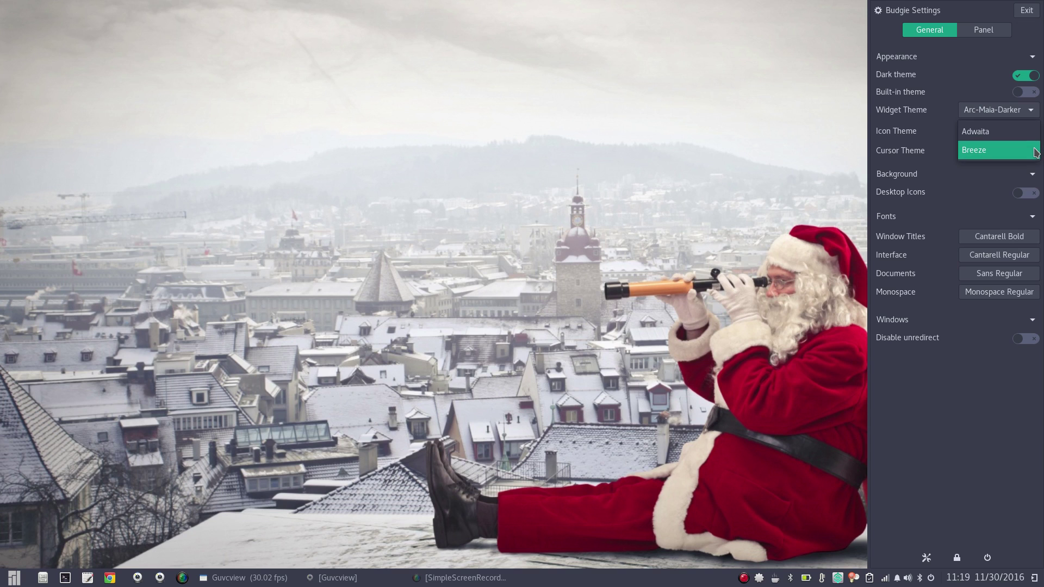
{"action": "left_click", "coordinate": [1034, 150]}
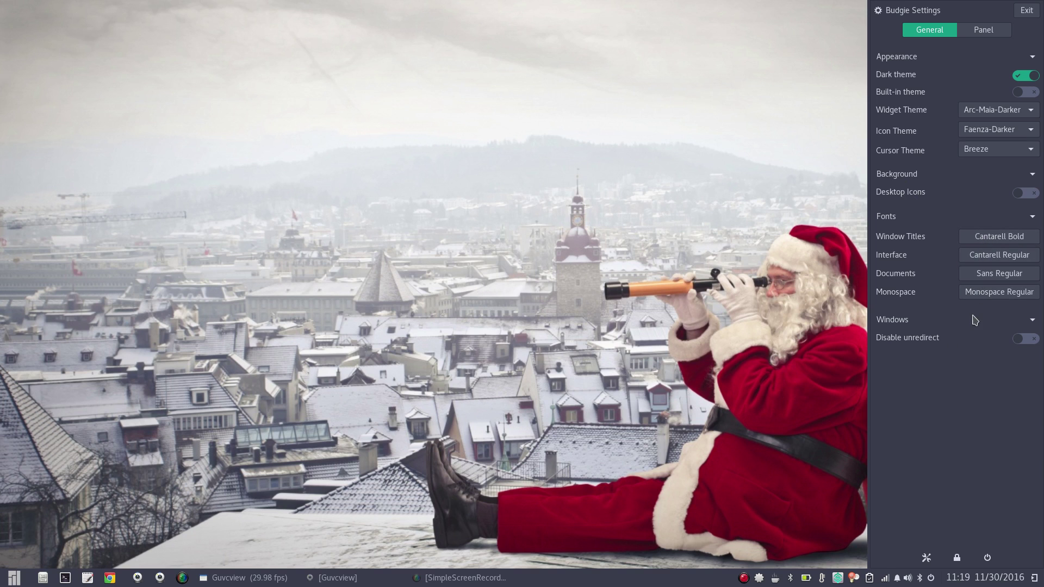
- Reopen Budgie Settings on the General tab from the Raven sidebar gear
{"action": "left_click", "coordinate": [982, 30]}
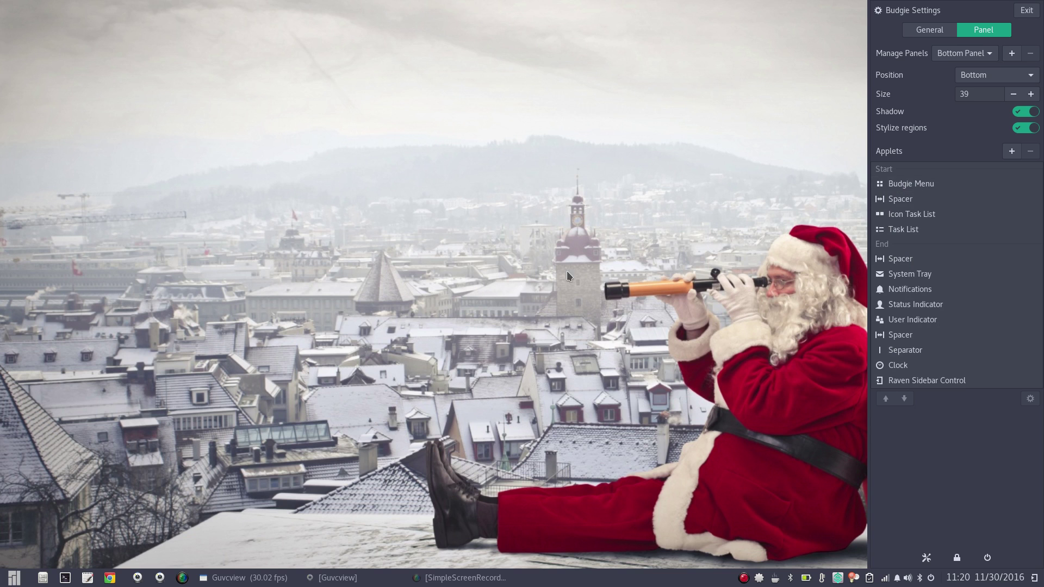
{"action": "left_click", "coordinate": [13, 579]}
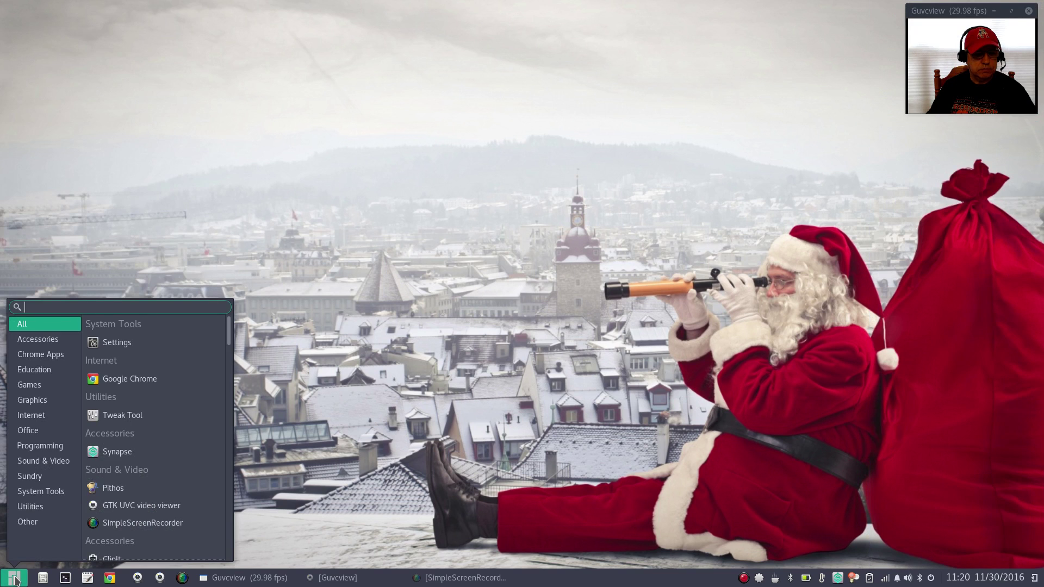
{"action": "left_click", "coordinate": [14, 579]}
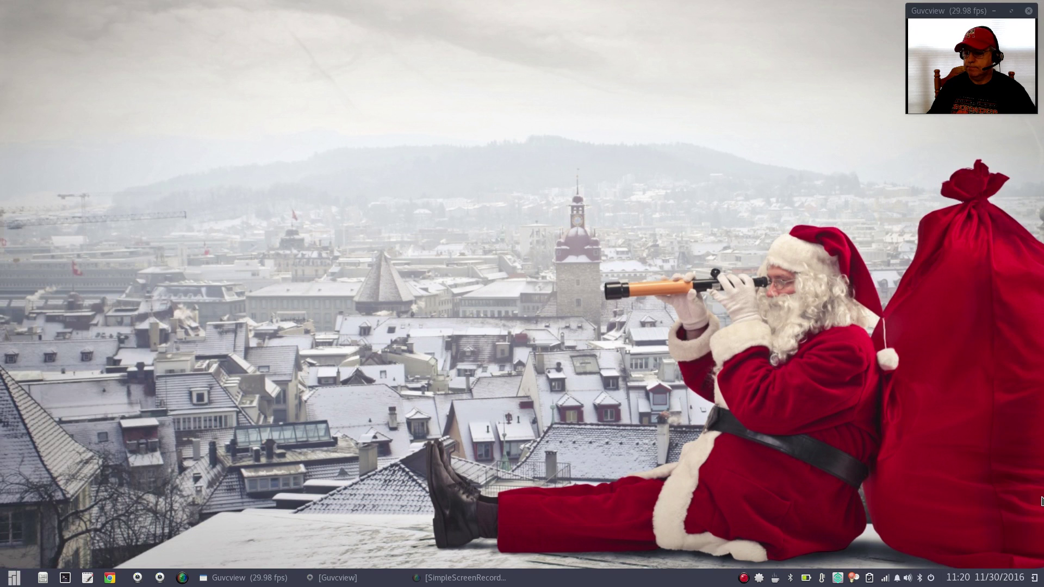
{"action": "left_click", "coordinate": [1032, 577]}
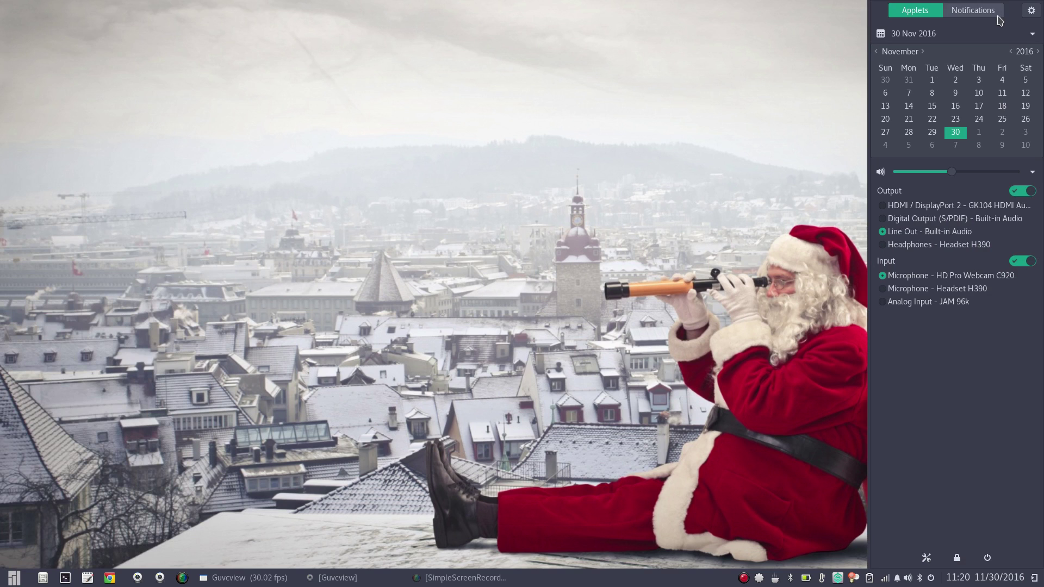
{"action": "left_click", "coordinate": [1031, 10]}
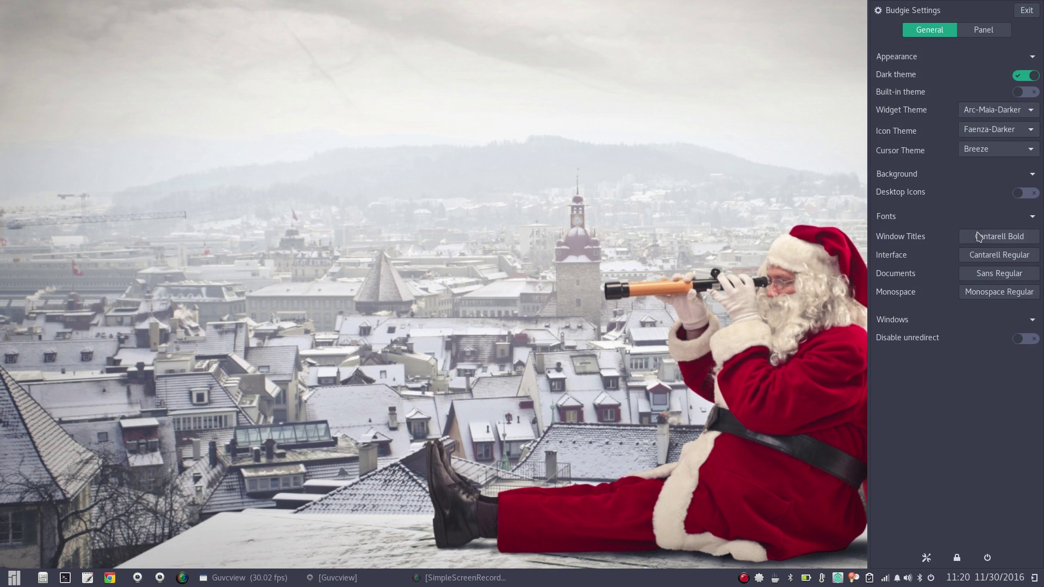
- Switch Budgie Settings to the Panel tab showing size 39 and the applet list
{"action": "left_click", "coordinate": [983, 31]}
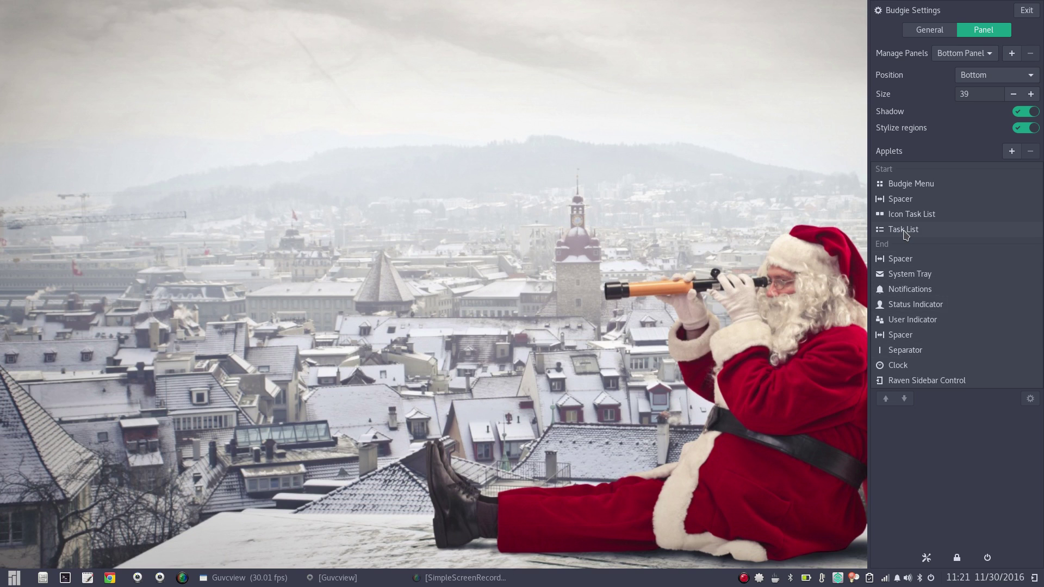
{"action": "left_click", "coordinate": [1012, 155]}
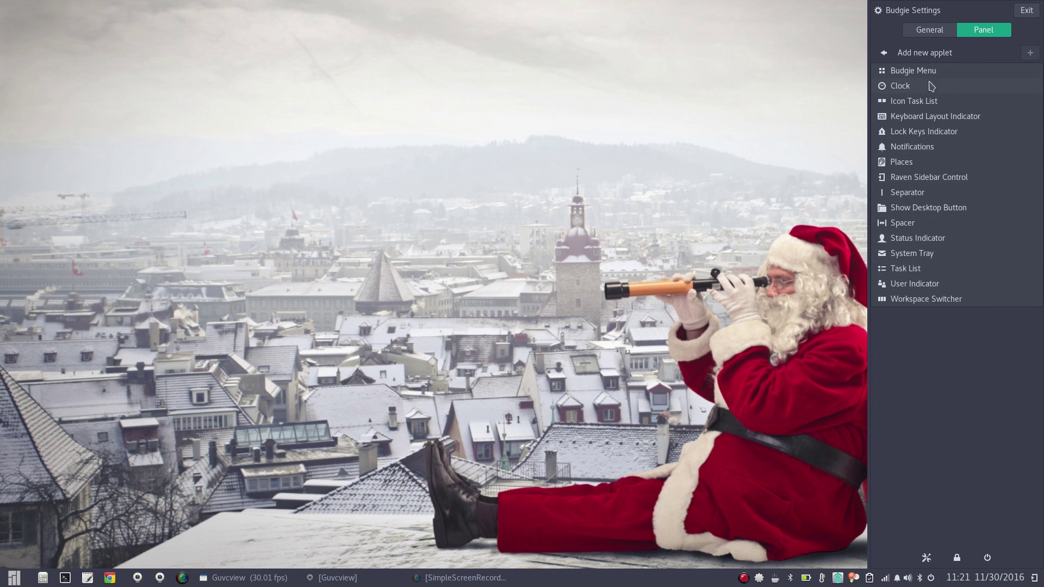
{"action": "left_click", "coordinate": [908, 56]}
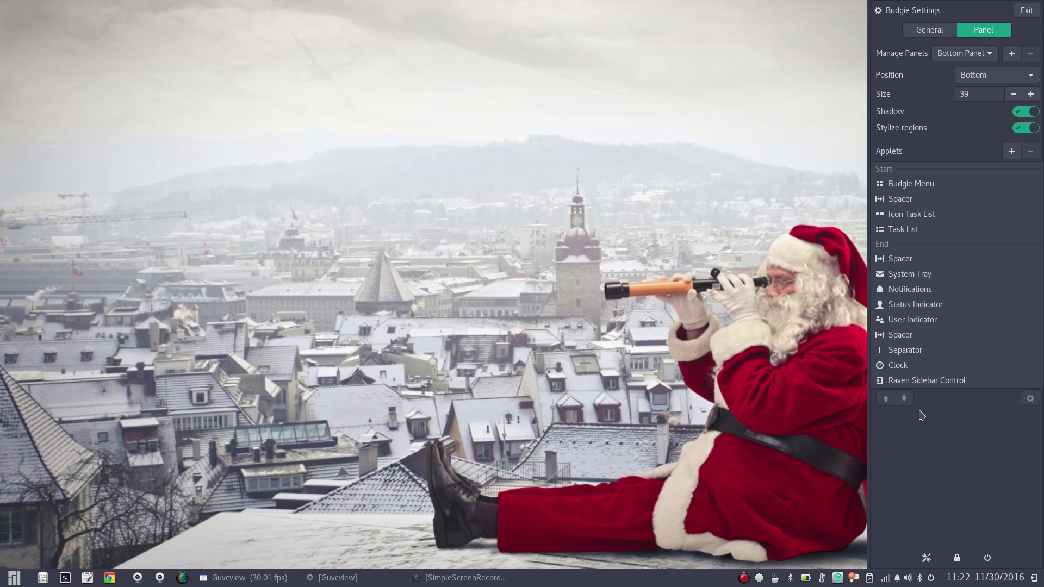
{"action": "left_click", "coordinate": [902, 216]}
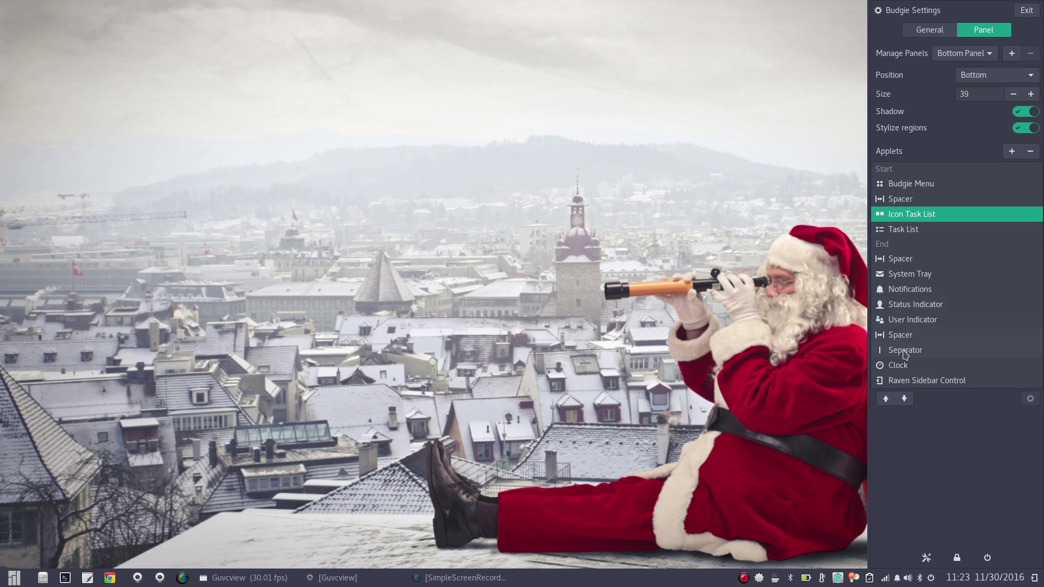
{"action": "left_click", "coordinate": [885, 403]}
- Exit Budgie Settings and close the Raven side panel to reveal the Santa wallpaper
{"action": "left_click", "coordinate": [941, 32]}
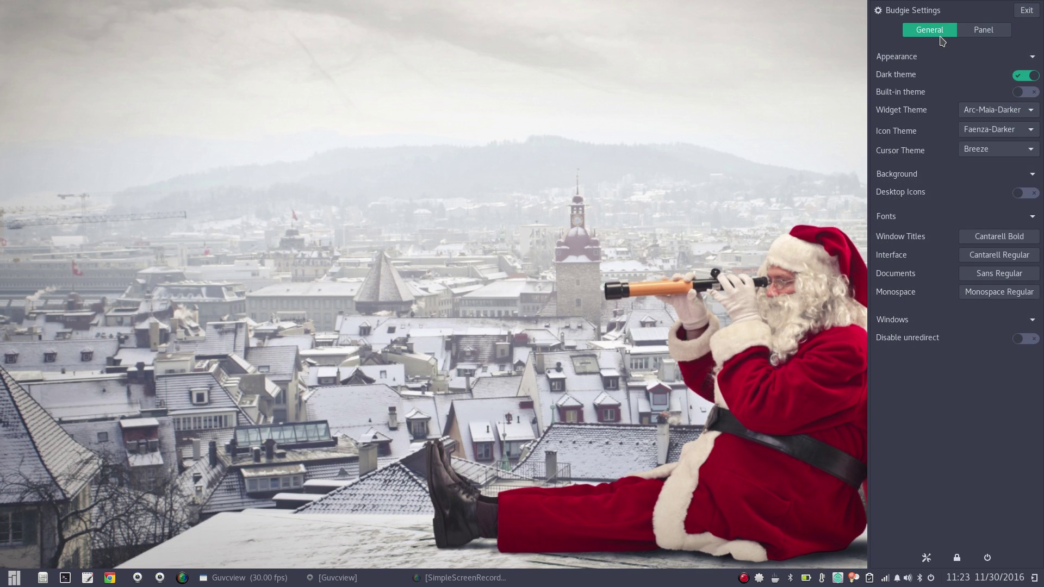
{"action": "left_click", "coordinate": [987, 31]}
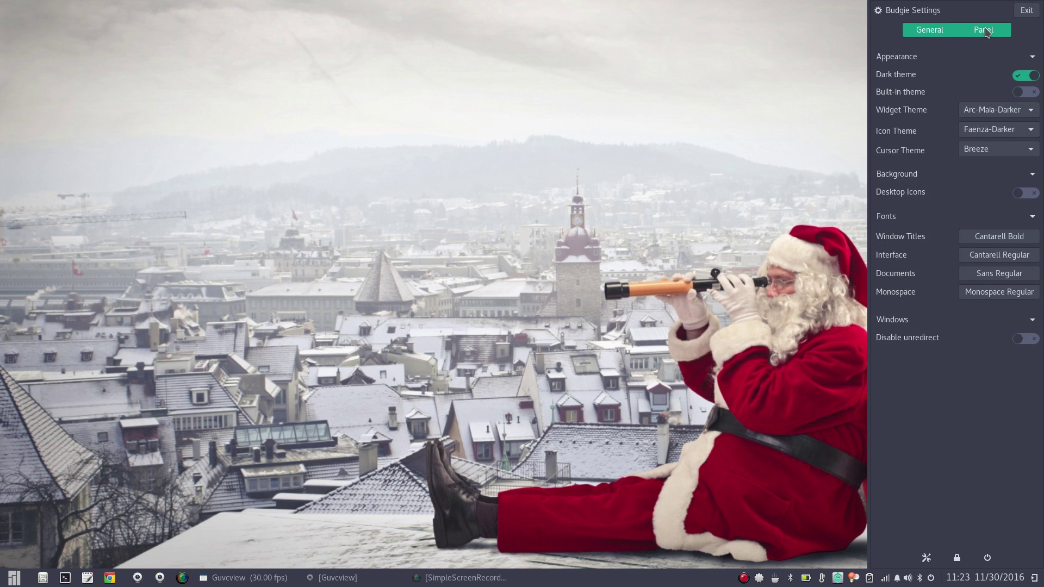
{"action": "left_click", "coordinate": [1028, 12]}
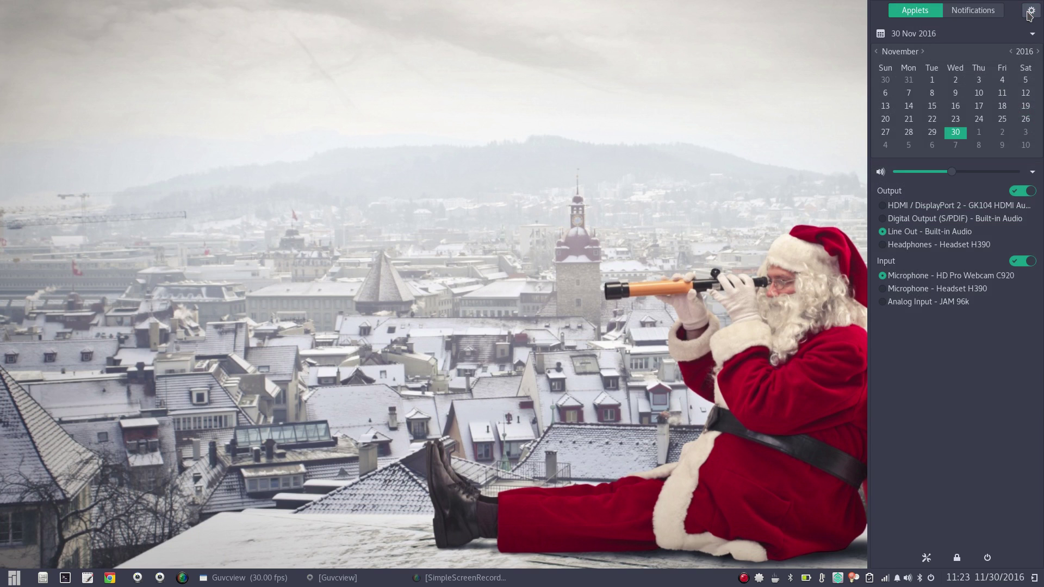
{"action": "left_click", "coordinate": [972, 10]}
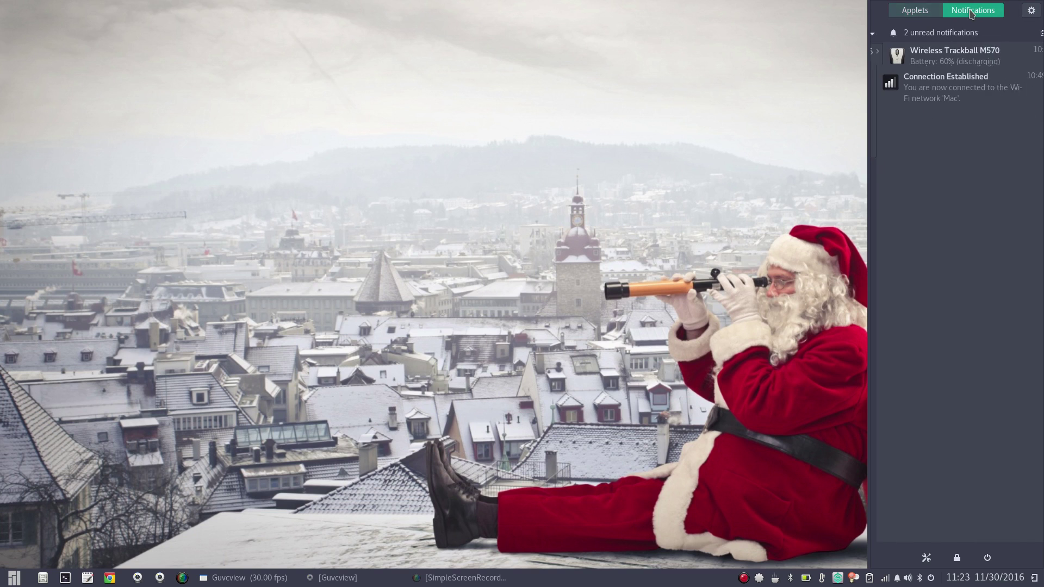
{"action": "left_click", "coordinate": [916, 15]}
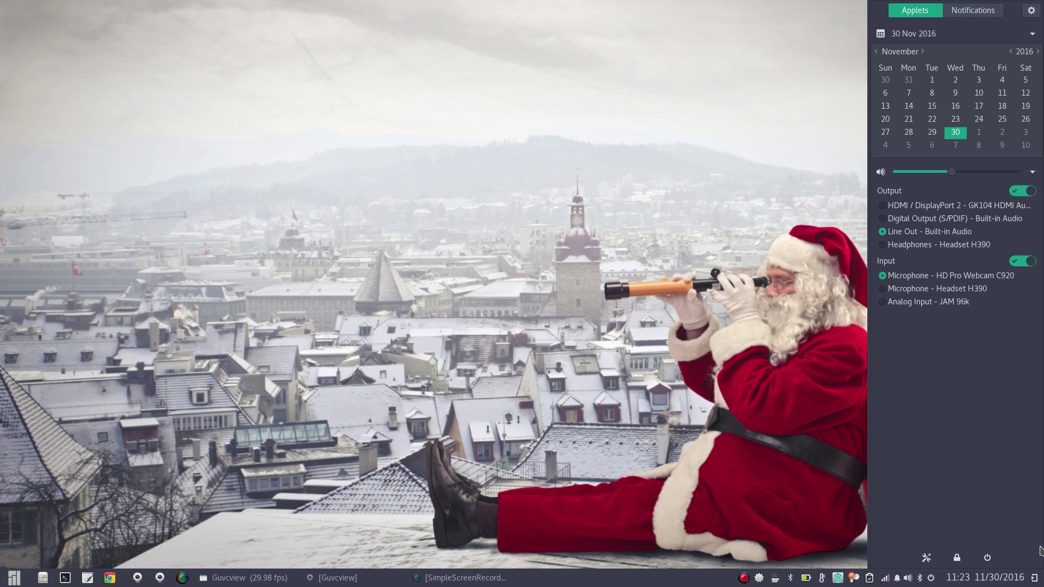
{"action": "left_click", "coordinate": [1034, 579]}
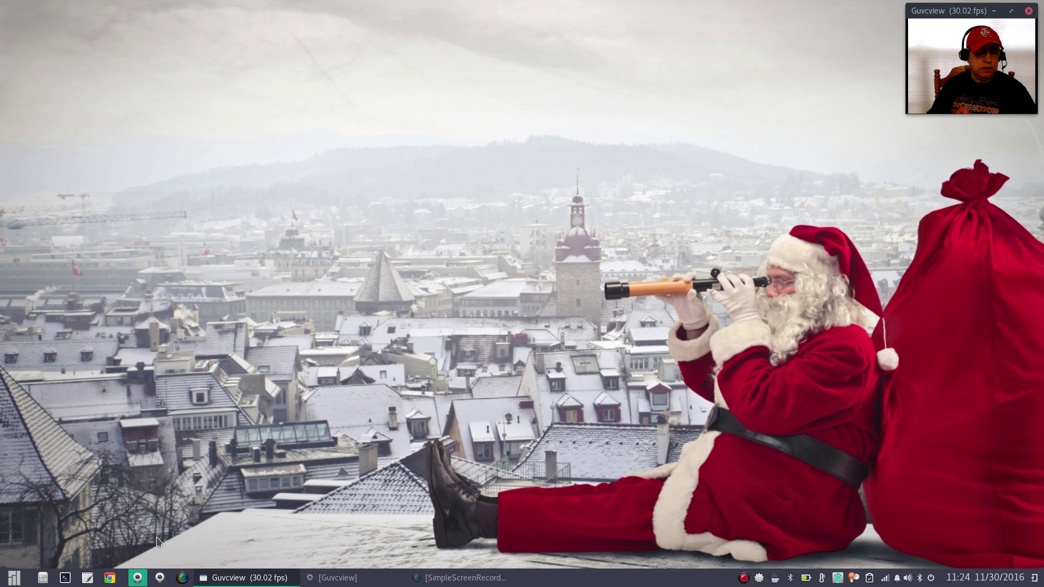
- Open the application menu and scroll through the full list of applications
{"action": "left_click", "coordinate": [16, 578]}
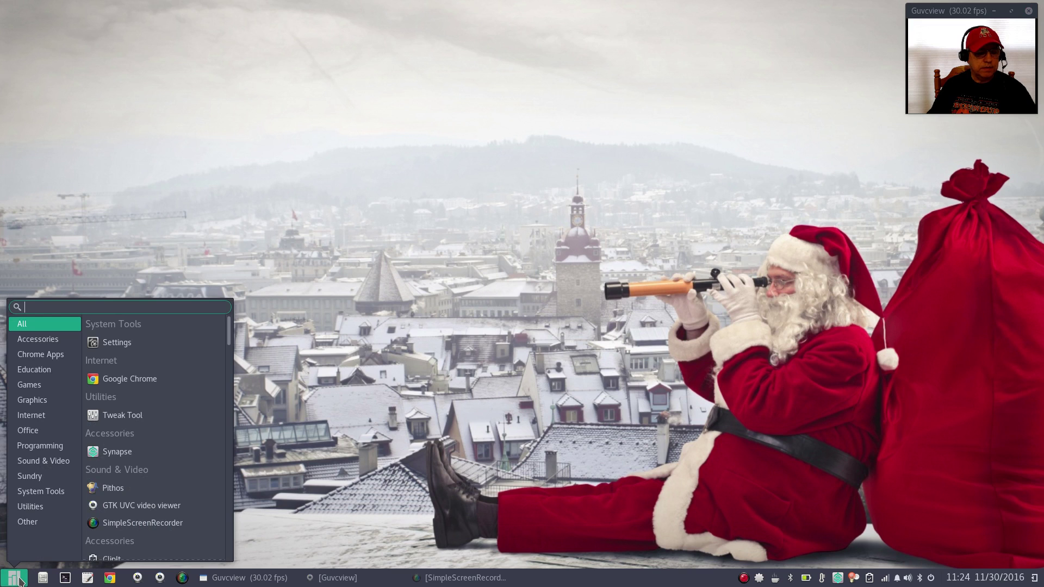
{"action": "left_click", "coordinate": [36, 341]}
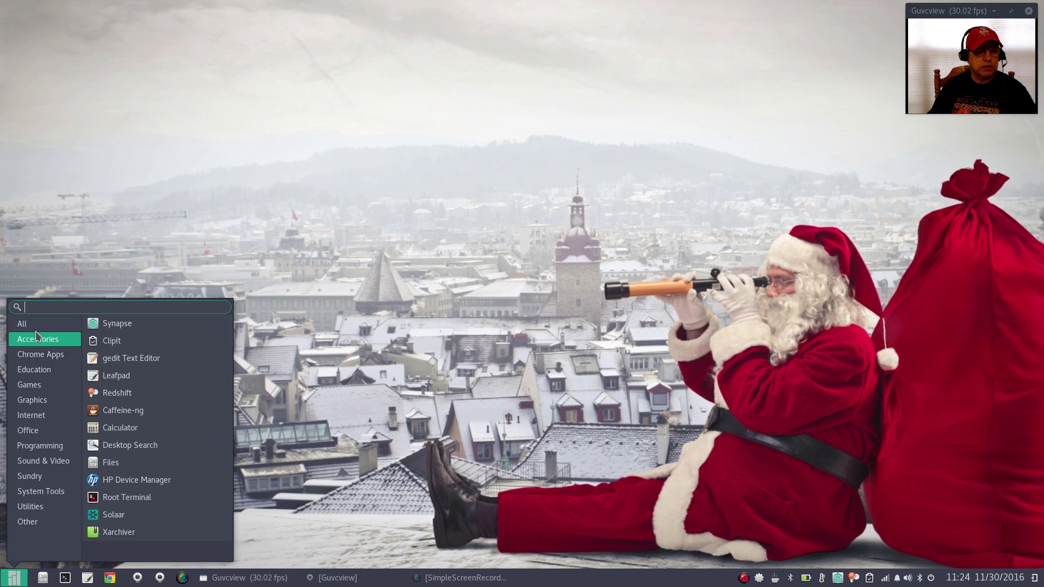
{"action": "left_click", "coordinate": [36, 328]}
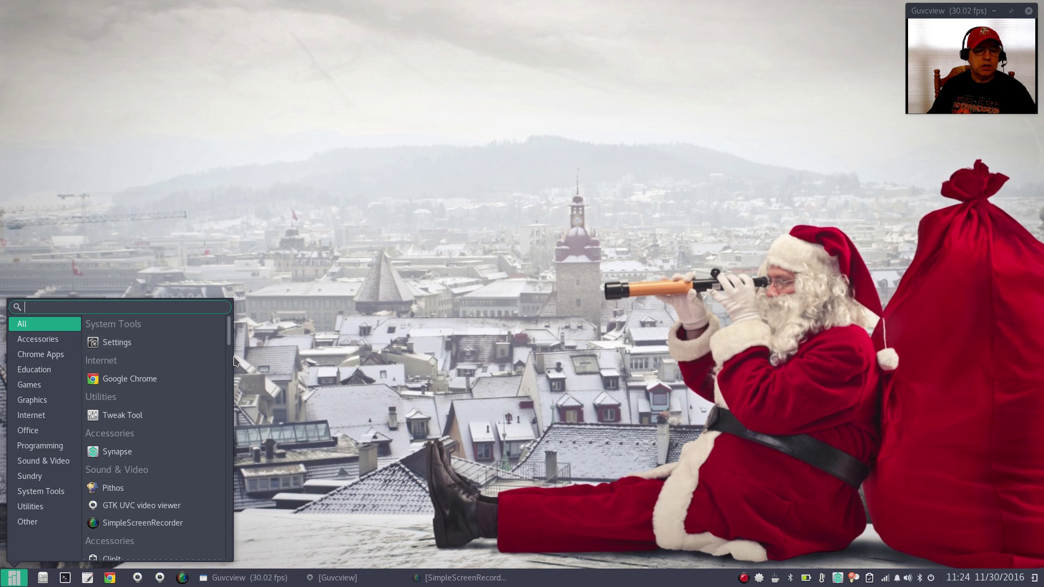
{"action": "left_click_drag", "start_coordinate": [229, 334], "coordinate": [232, 356]}
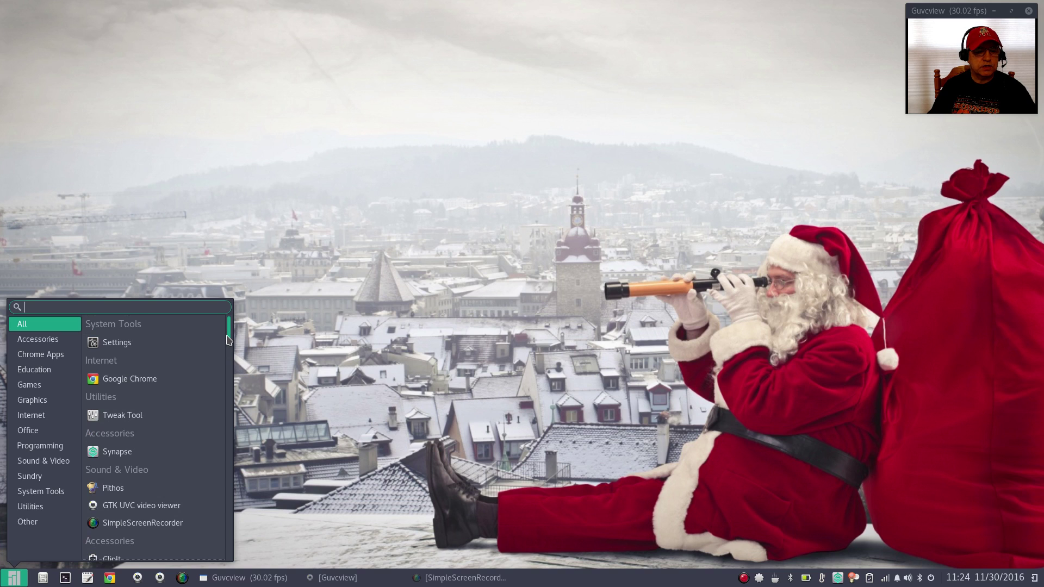
{"action": "scroll", "coordinate": [229, 340], "scroll_direction": "down", "scroll_amount": 1}
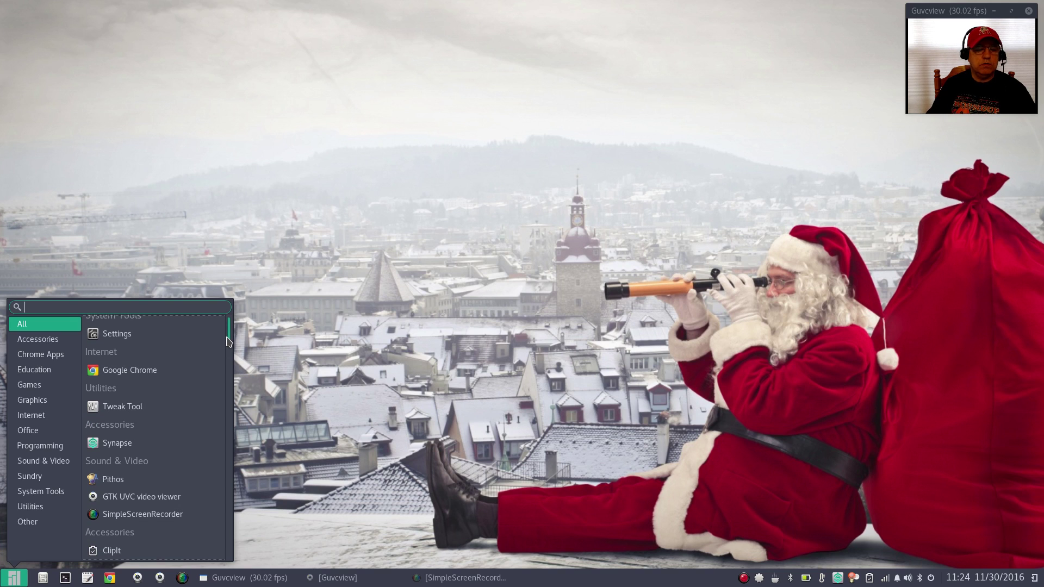
{"action": "scroll", "coordinate": [222, 394], "scroll_direction": "down", "scroll_amount": 3}
{"action": "scroll", "coordinate": [223, 393], "scroll_direction": "down", "scroll_amount": 5}
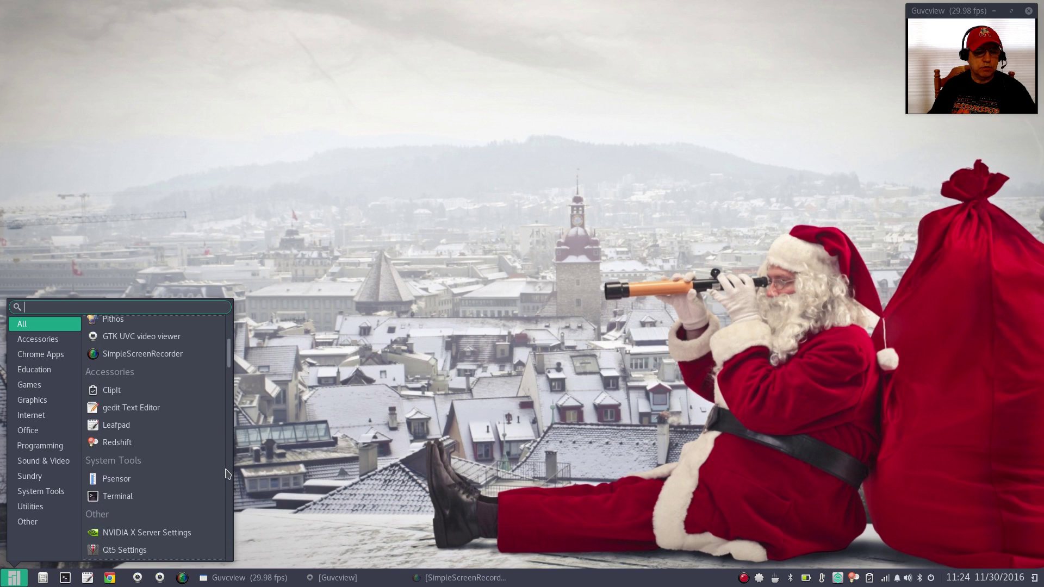
{"action": "left_click_drag", "start_coordinate": [231, 363], "coordinate": [223, 324]}
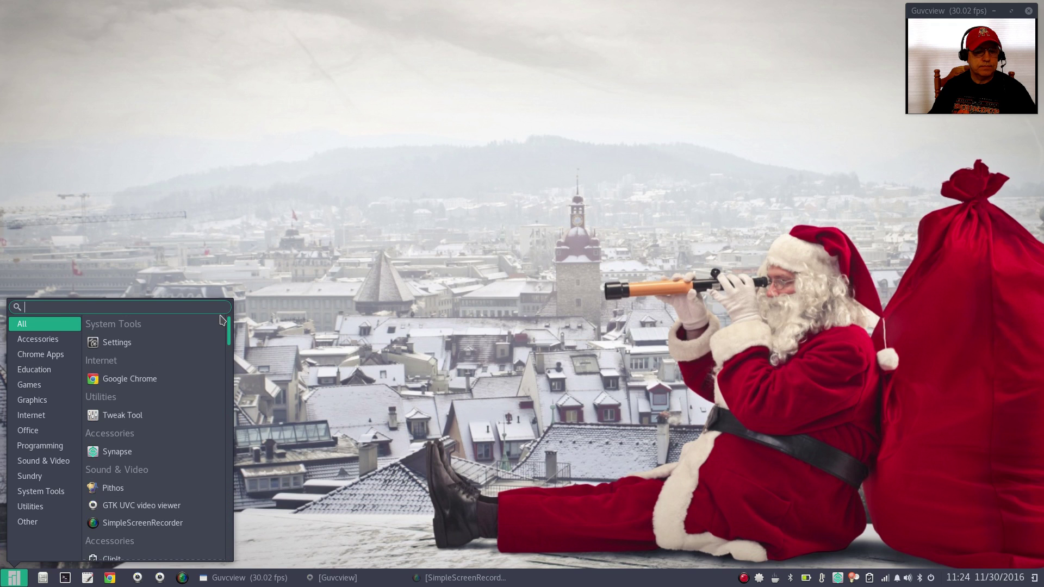
- Browse each category from Accessories through Sundry, ending on Utilities
{"action": "left_click", "coordinate": [45, 342]}
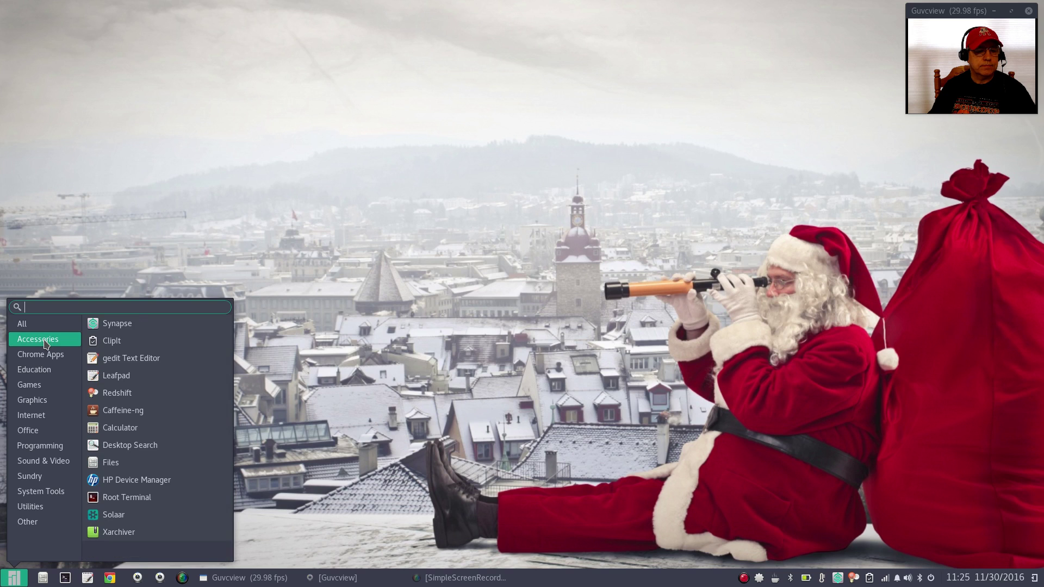
{"action": "left_click", "coordinate": [43, 357]}
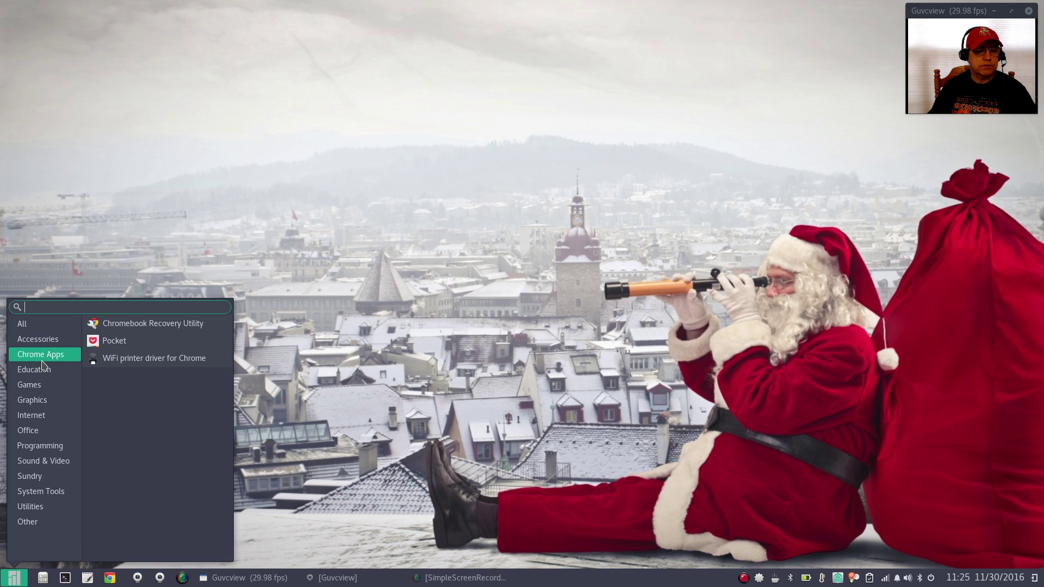
{"action": "left_click", "coordinate": [38, 370]}
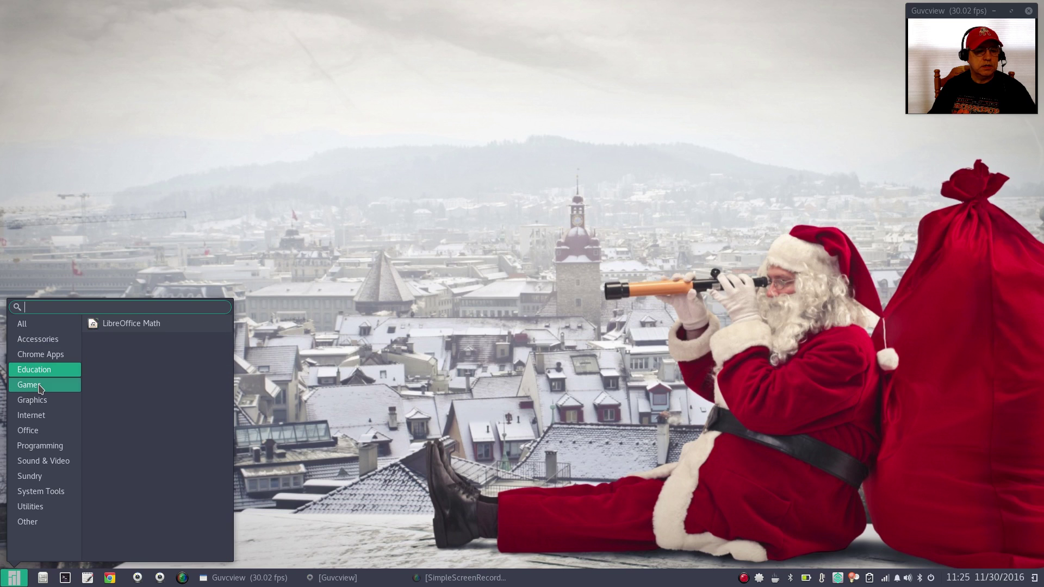
{"action": "left_click", "coordinate": [40, 387]}
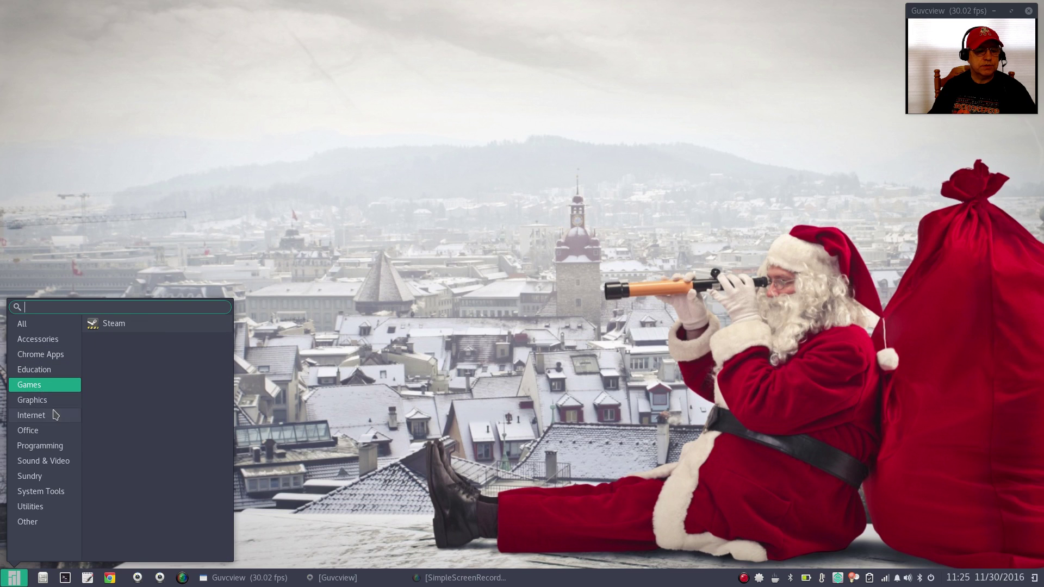
{"action": "left_click", "coordinate": [47, 404]}
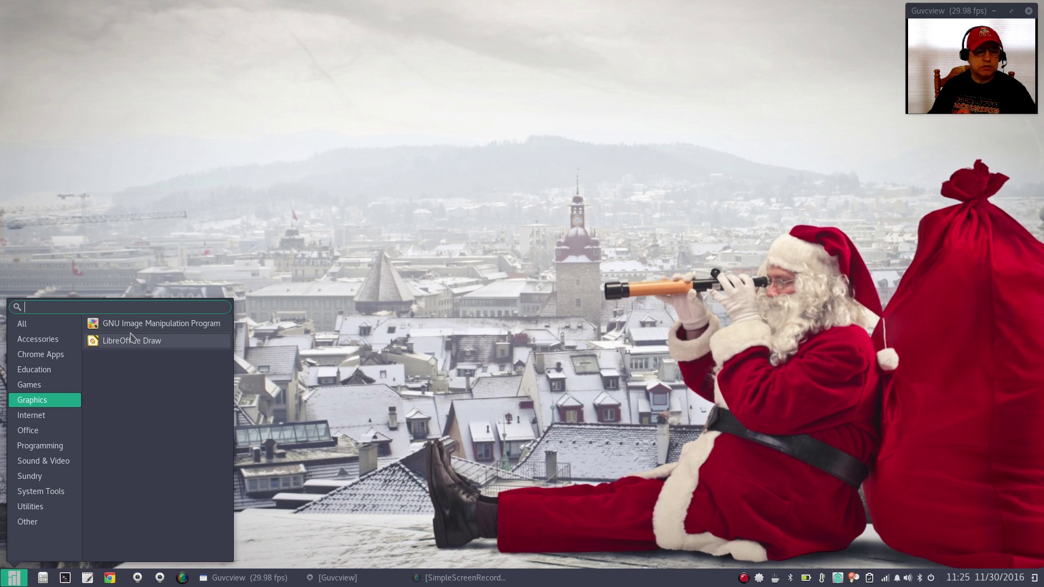
{"action": "left_click", "coordinate": [52, 416]}
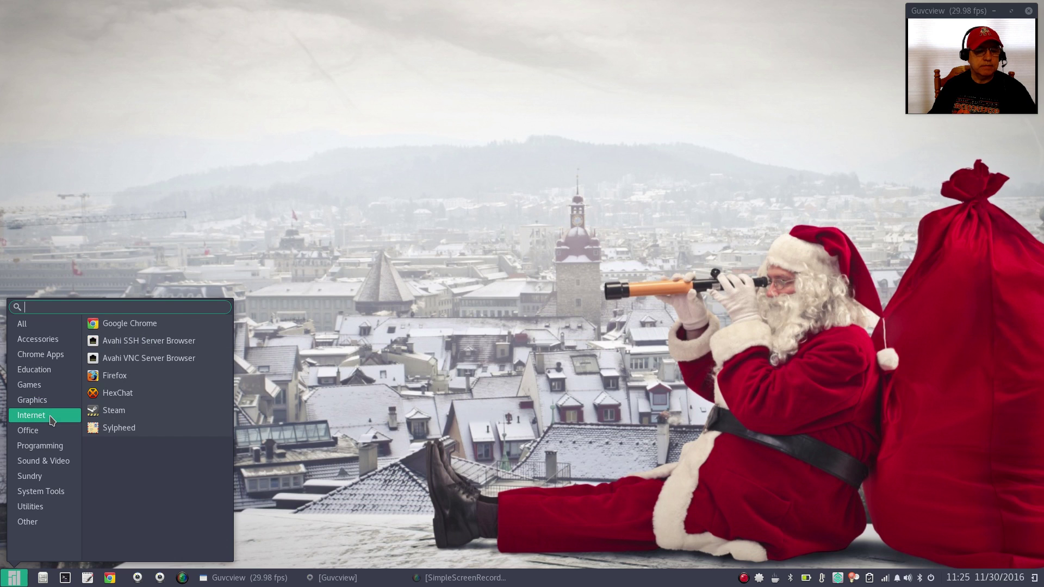
{"action": "left_click", "coordinate": [47, 430]}
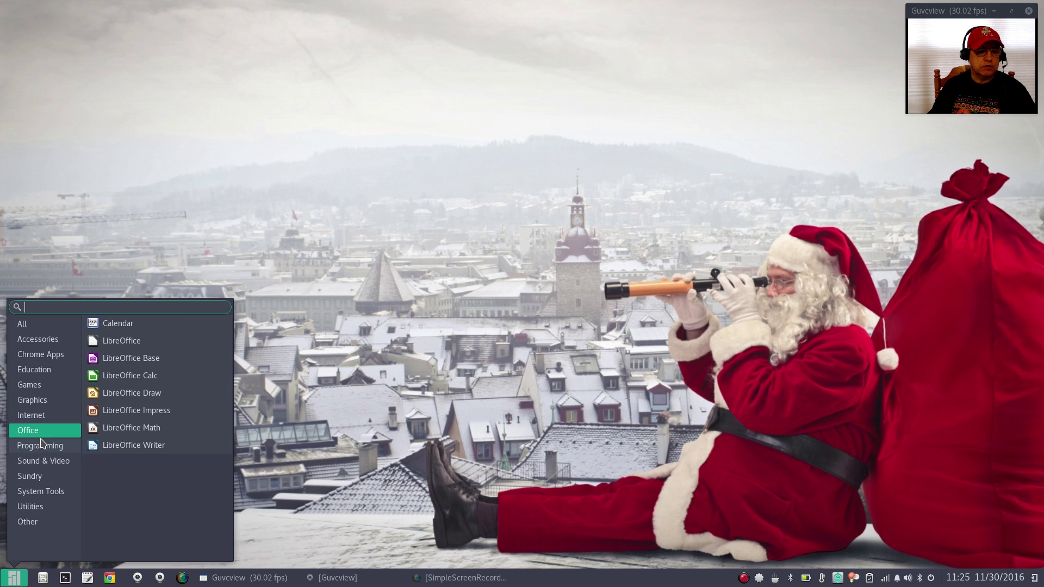
{"action": "left_click", "coordinate": [41, 460]}
{"action": "left_click", "coordinate": [41, 450]}
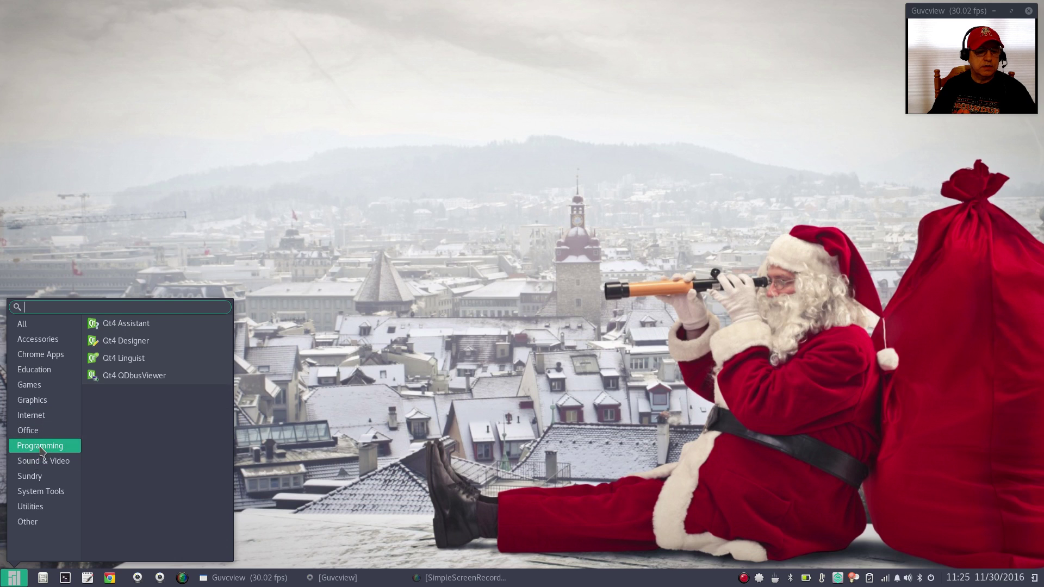
{"action": "left_click", "coordinate": [38, 476]}
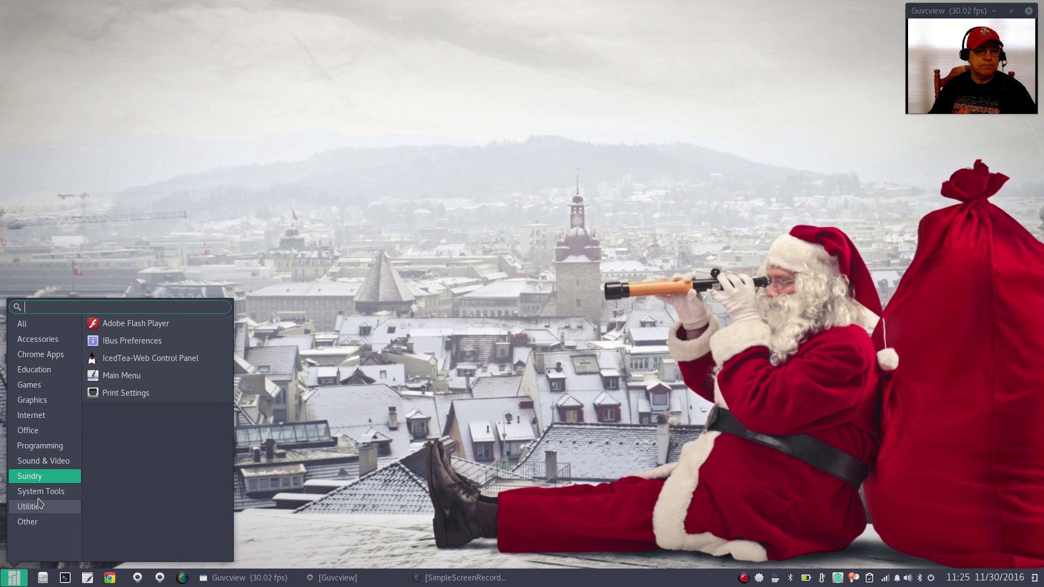
{"action": "left_click", "coordinate": [38, 505]}
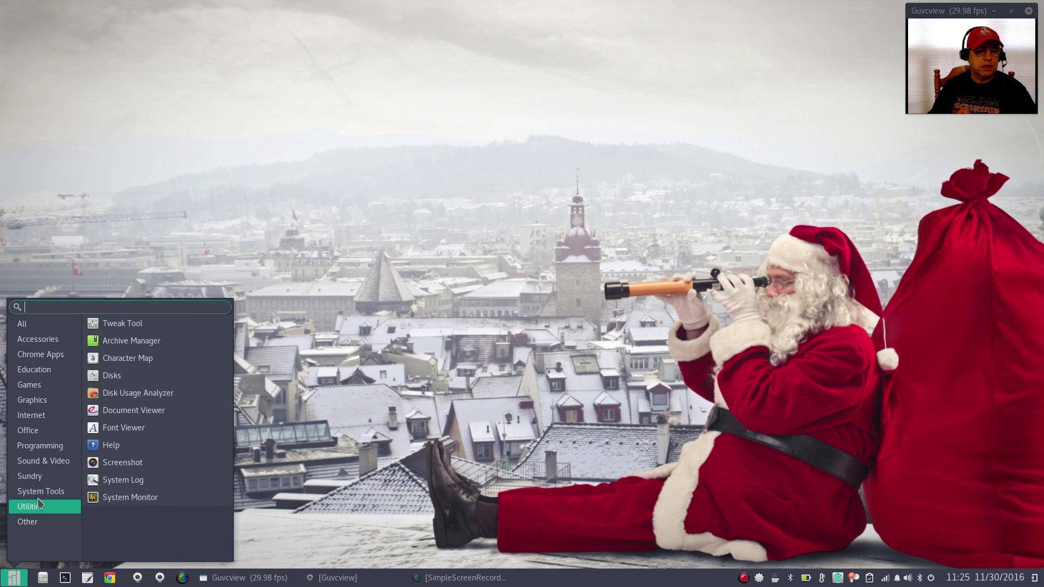
- Launch Tweak Tool from the Utilities menu
{"action": "left_click", "coordinate": [121, 324]}
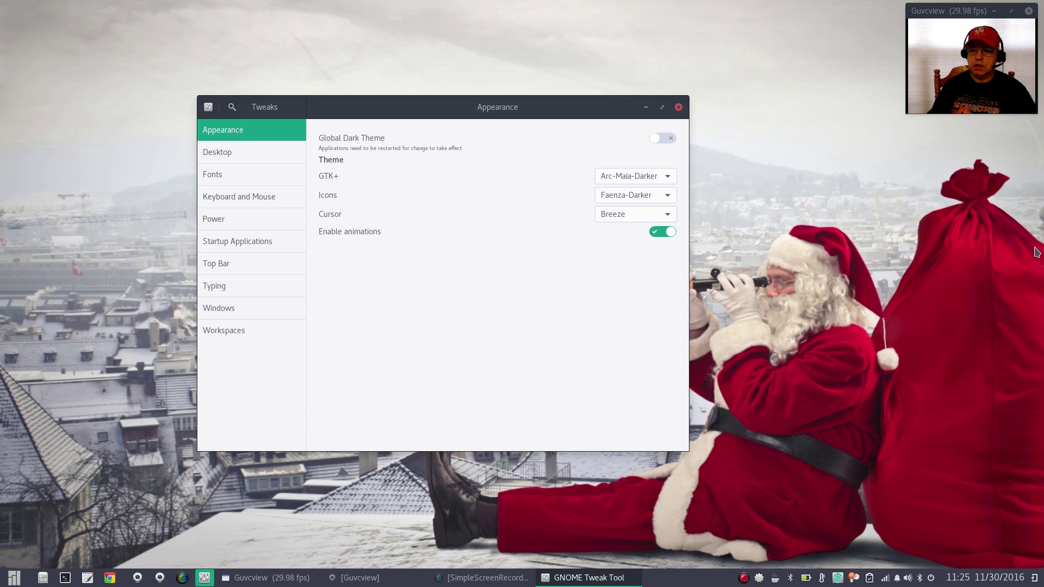
{"action": "left_click", "coordinate": [1034, 579]}
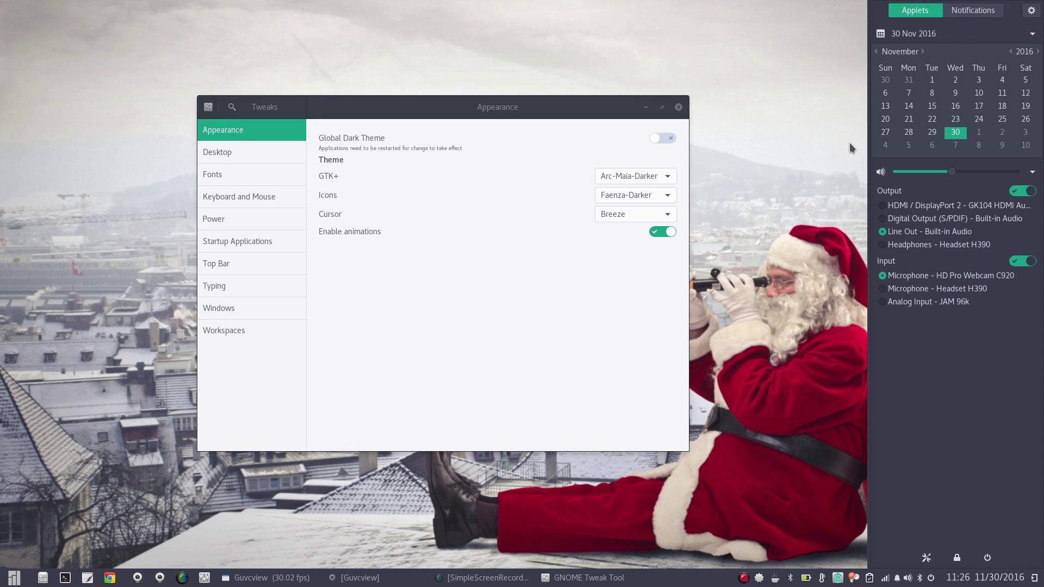
{"action": "left_click", "coordinate": [1033, 579]}
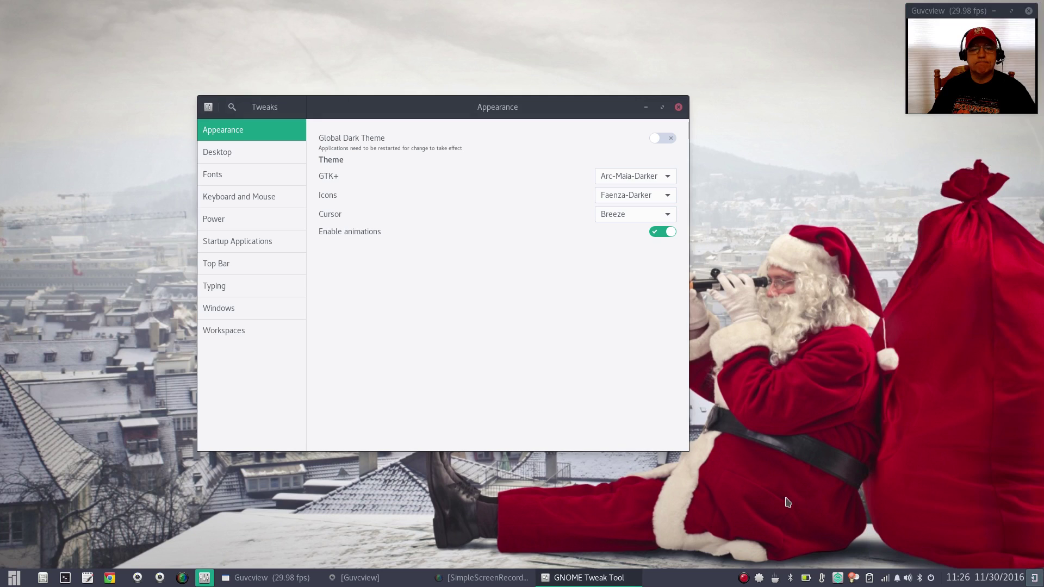
- View the Desktop, Fonts, Keyboard and Mouse, Power, Startup Applications and Typing pages
{"action": "left_click", "coordinate": [262, 163]}
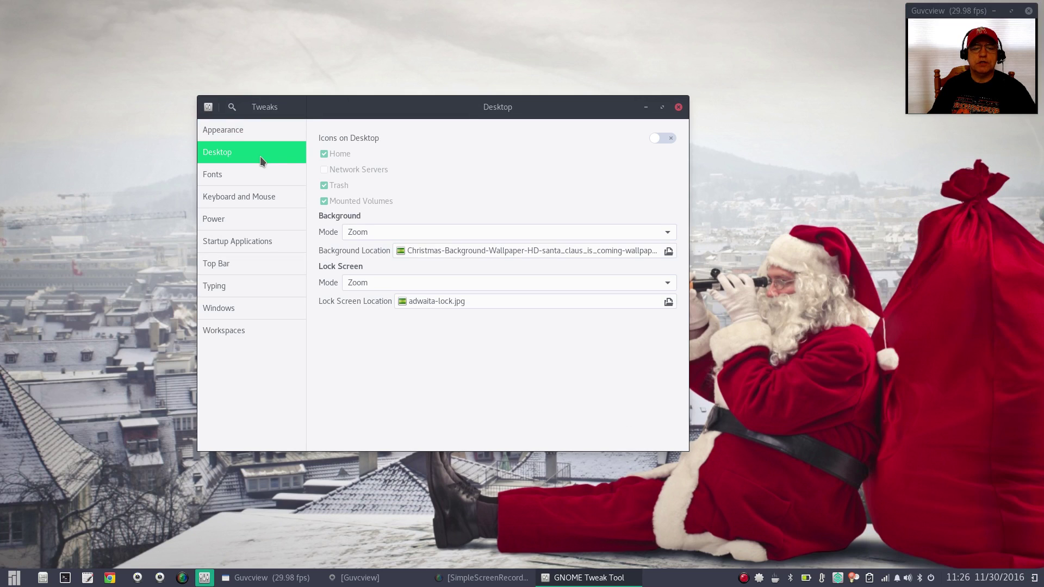
{"action": "left_click", "coordinate": [255, 172]}
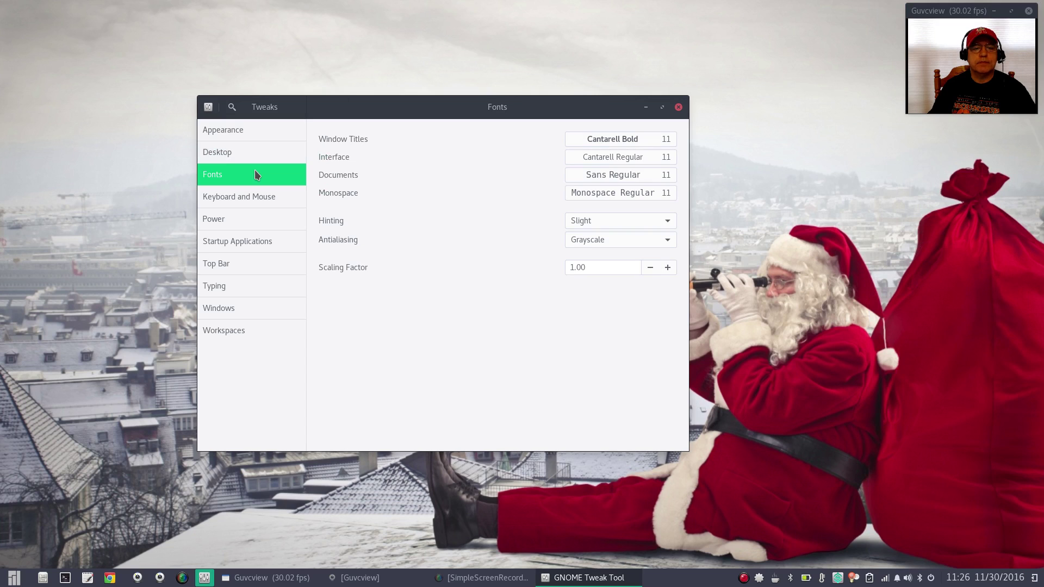
{"action": "left_click", "coordinate": [244, 195]}
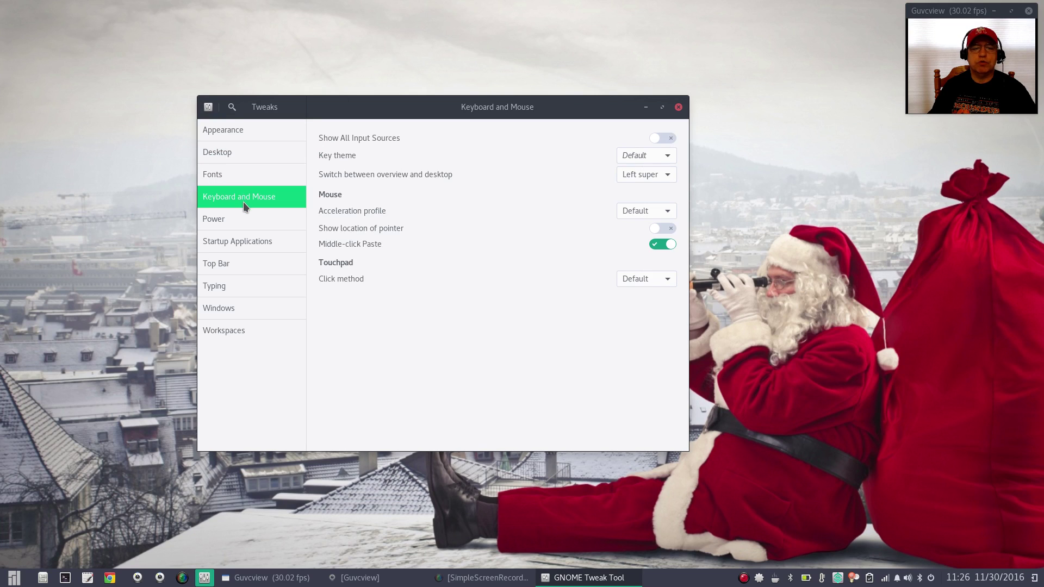
{"action": "left_click", "coordinate": [242, 218]}
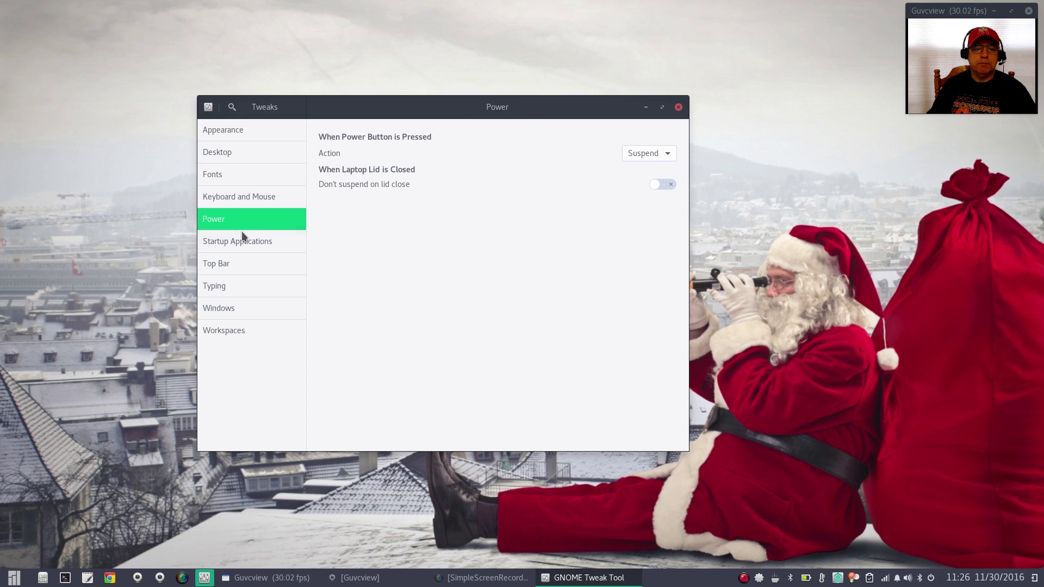
{"action": "left_click", "coordinate": [240, 240]}
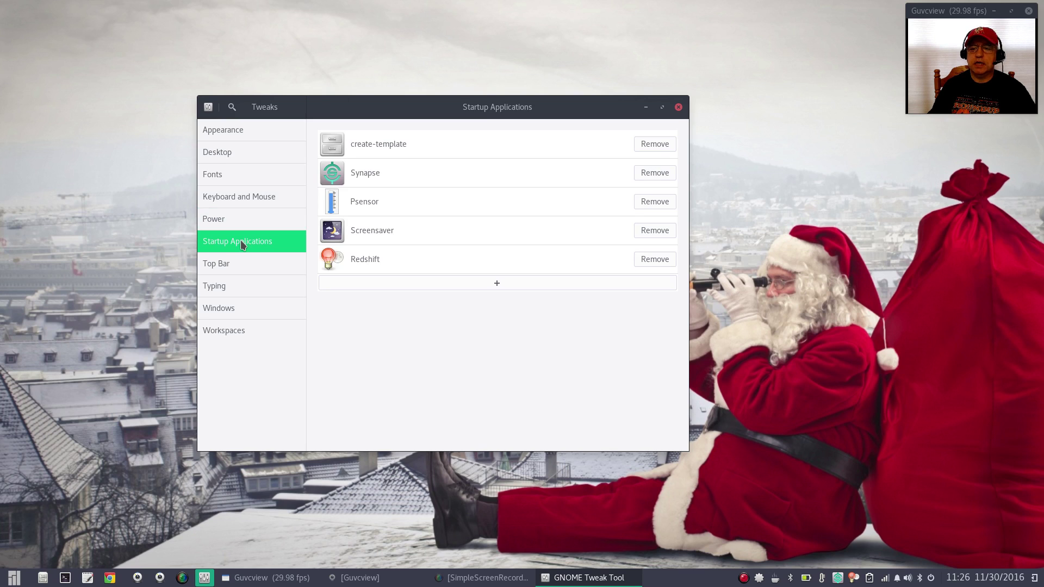
{"action": "left_click", "coordinate": [244, 286]}
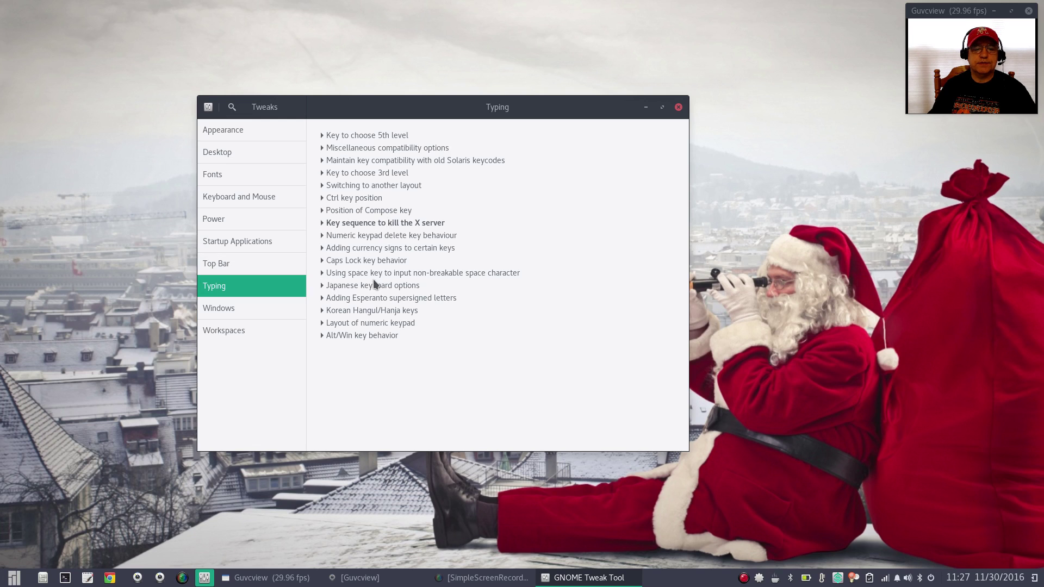
- Expand the X server kill key sequence, view Windows and Workspaces, then close Tweak Tool
{"action": "left_click", "coordinate": [323, 223]}
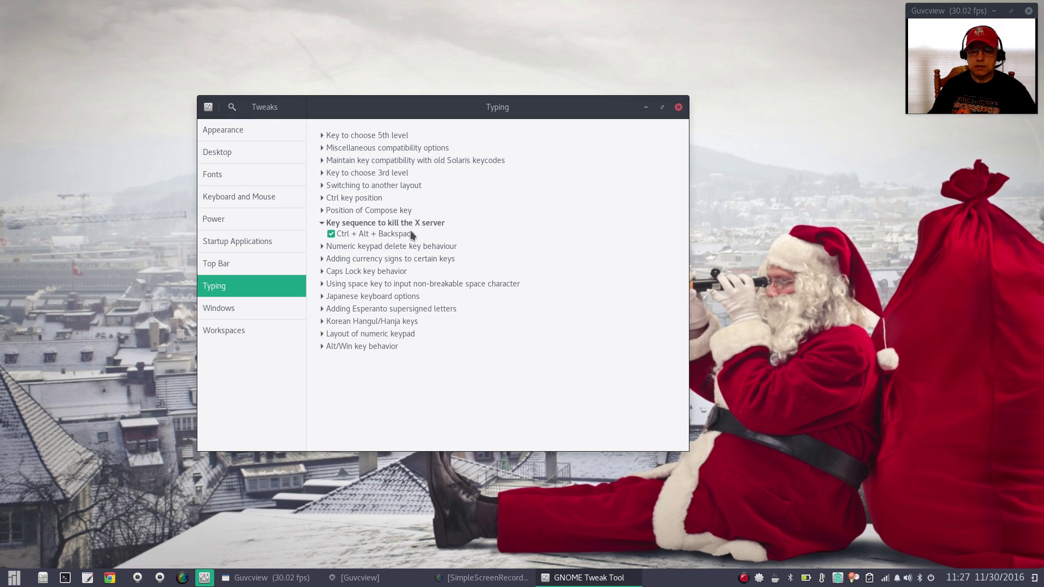
{"action": "left_click", "coordinate": [244, 312]}
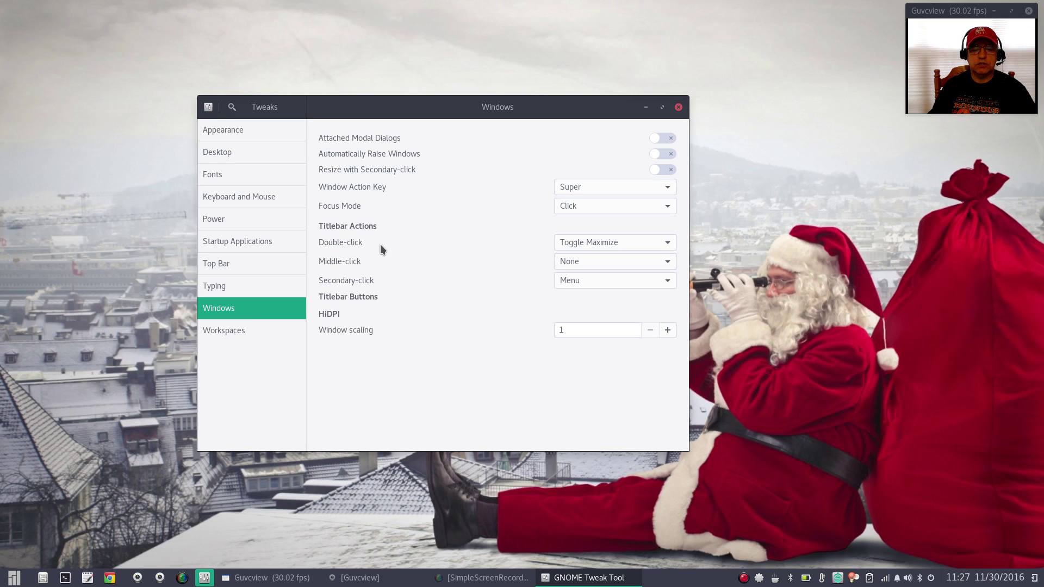
{"action": "left_click", "coordinate": [252, 331]}
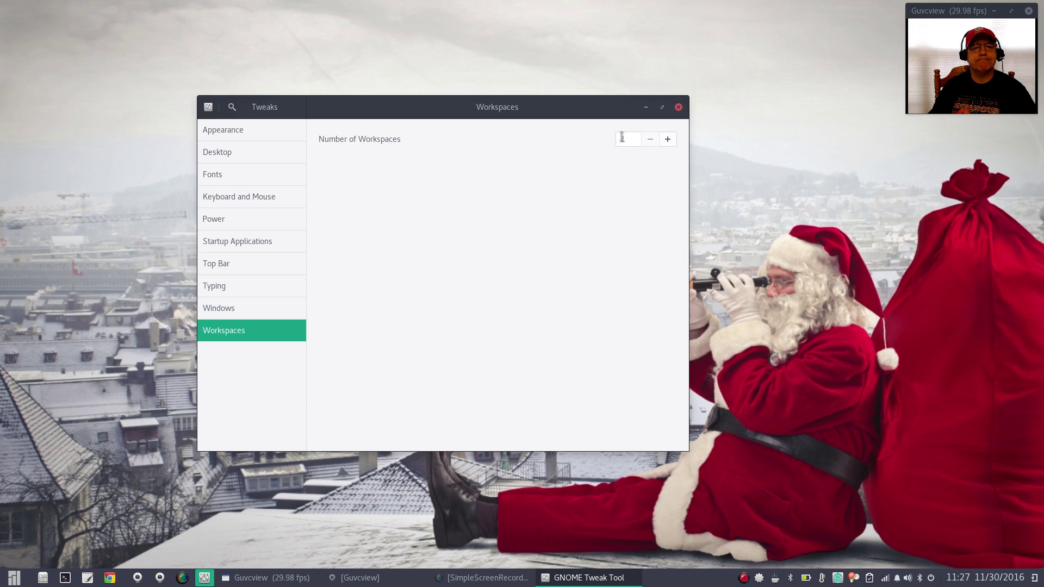
{"action": "left_click_drag", "start_coordinate": [625, 107], "coordinate": [680, 75]}
{"action": "left_click", "coordinate": [731, 76]}
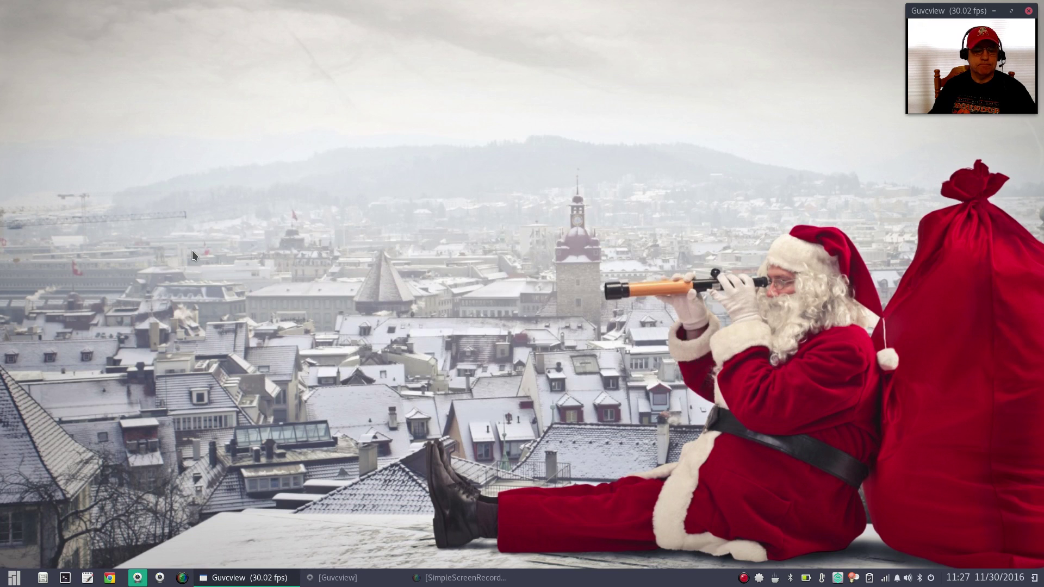
{"action": "left_click", "coordinate": [13, 578]}
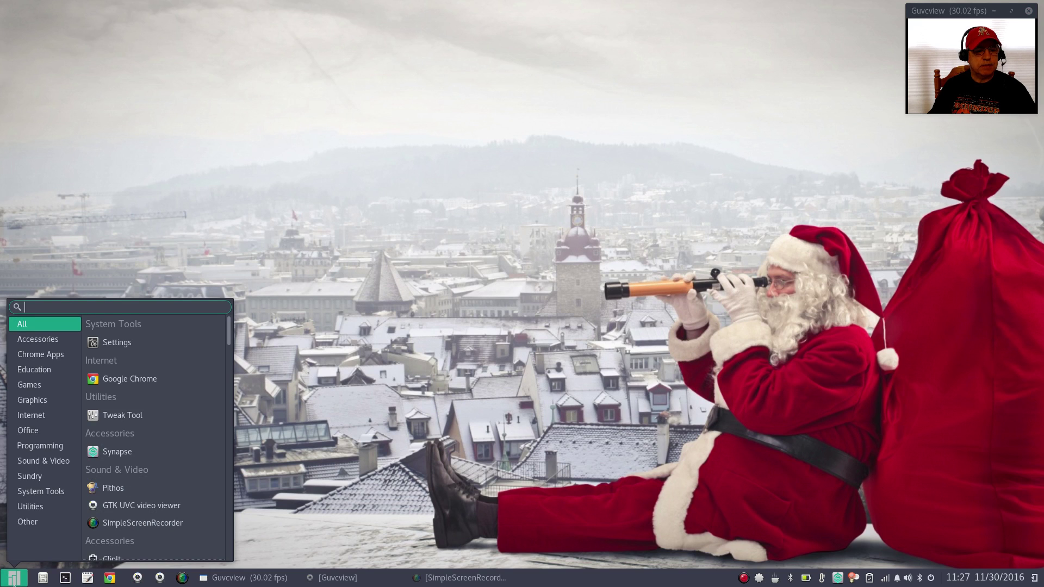
{"action": "left_click", "coordinate": [124, 342]}
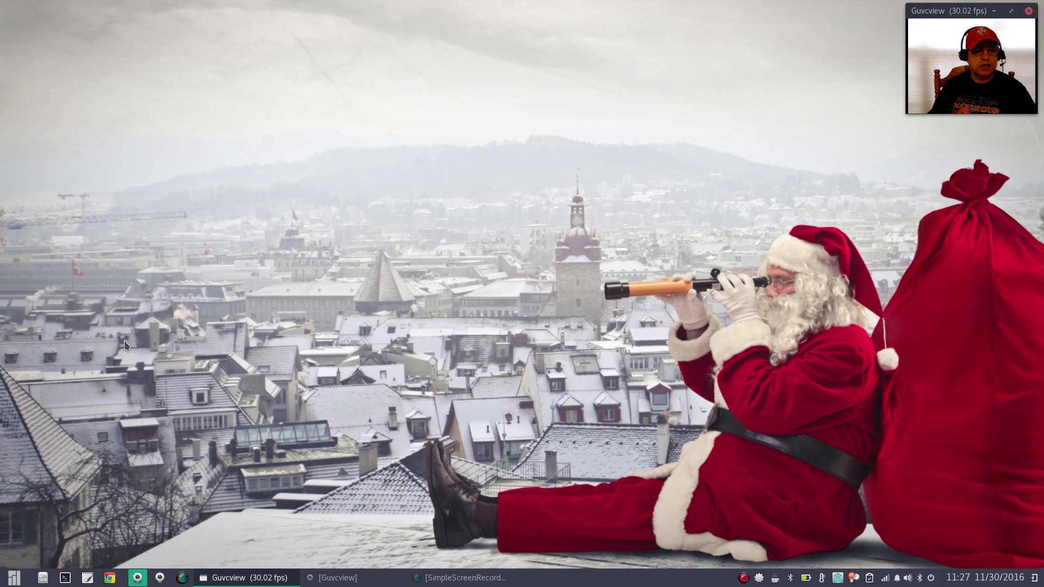
{"action": "left_click_drag", "start_coordinate": [514, 136], "coordinate": [449, 128]}
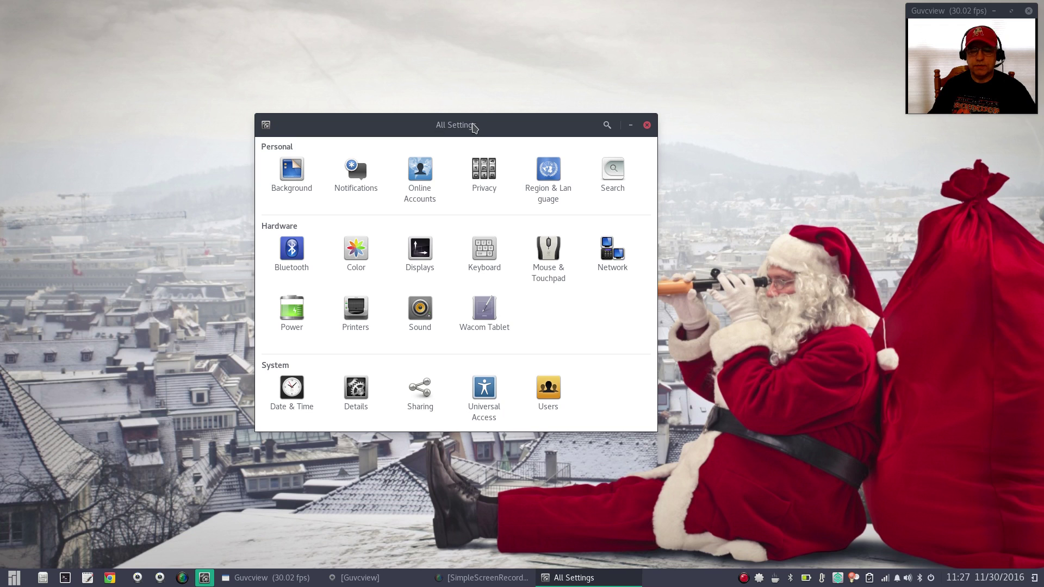
{"action": "left_click_drag", "start_coordinate": [474, 128], "coordinate": [485, 109]}
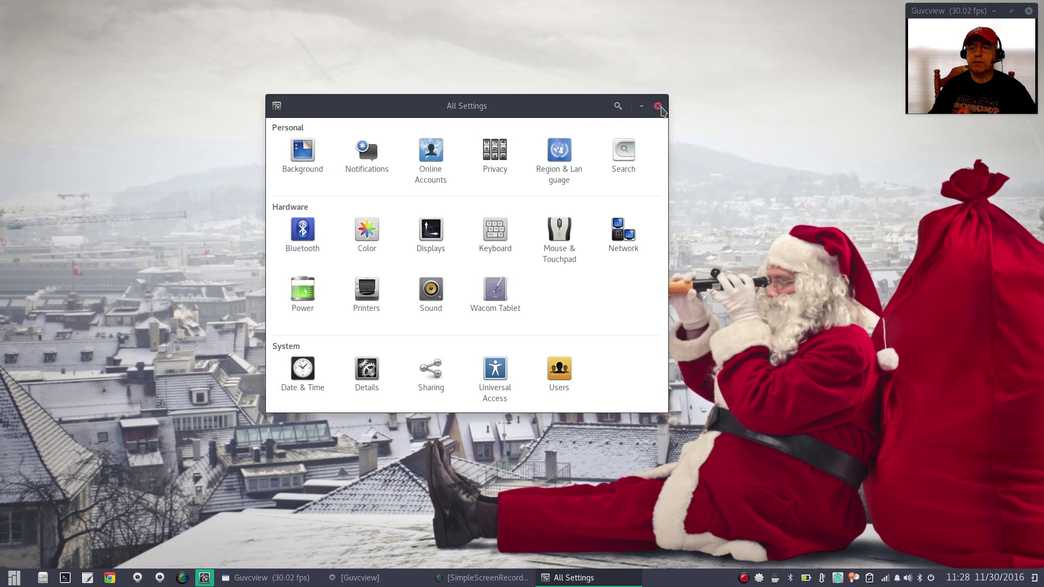
{"action": "left_click", "coordinate": [657, 107]}
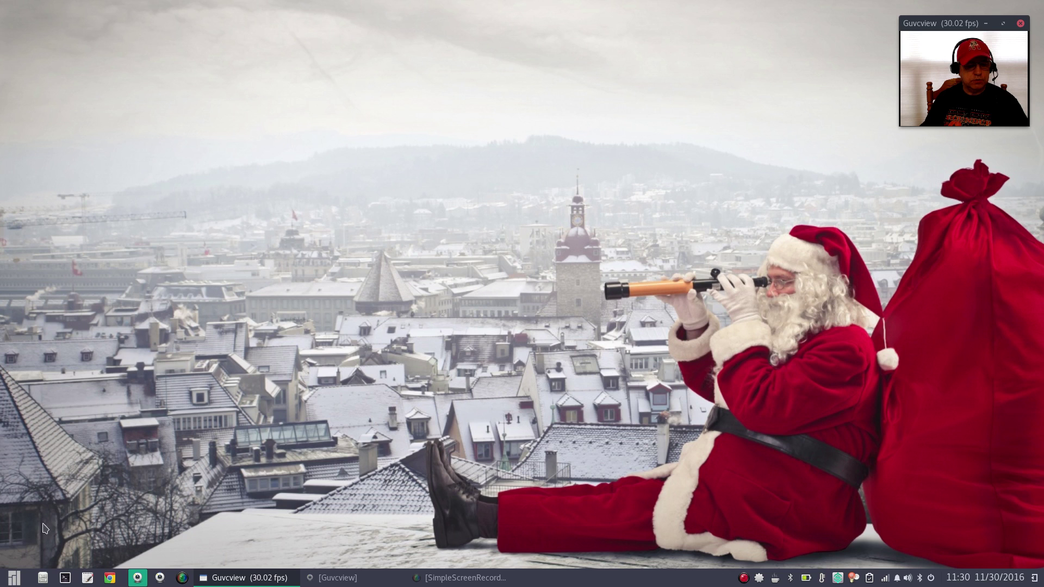
- Launch Pithos from Sound & Video, move its window left and pause the song
{"action": "left_click", "coordinate": [12, 581]}
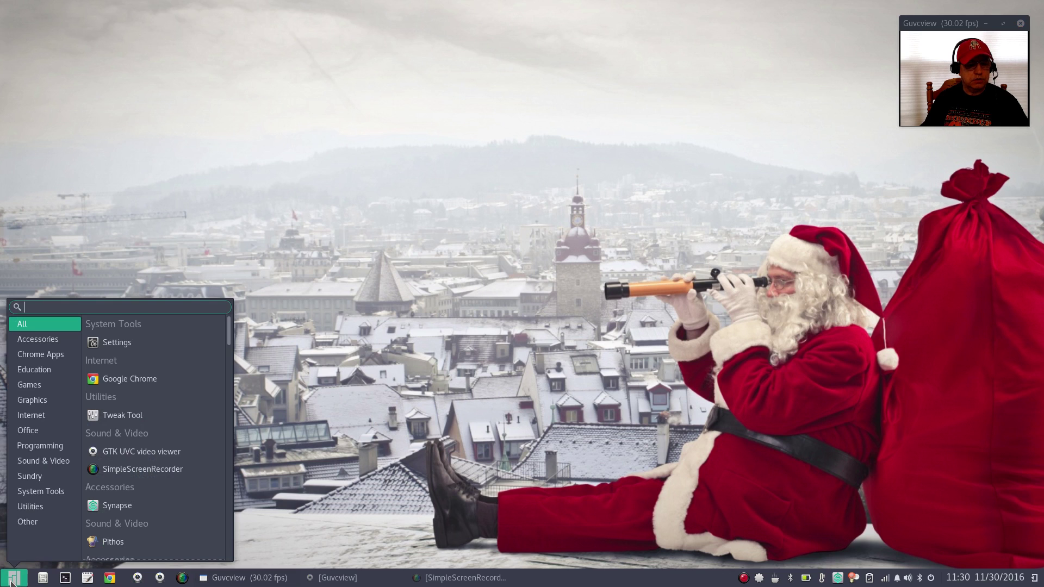
{"action": "left_click", "coordinate": [53, 463]}
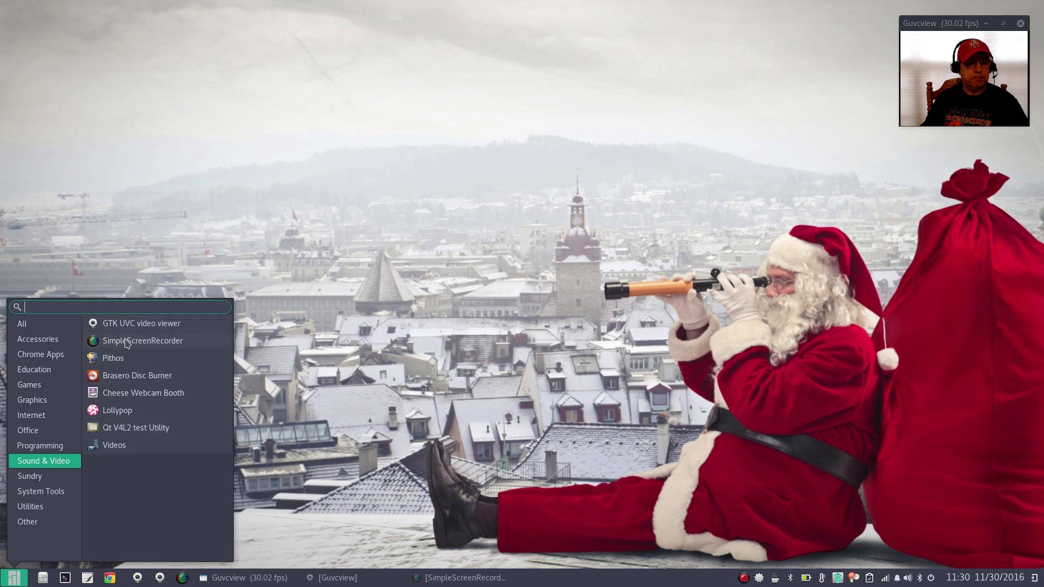
{"action": "left_click", "coordinate": [121, 360]}
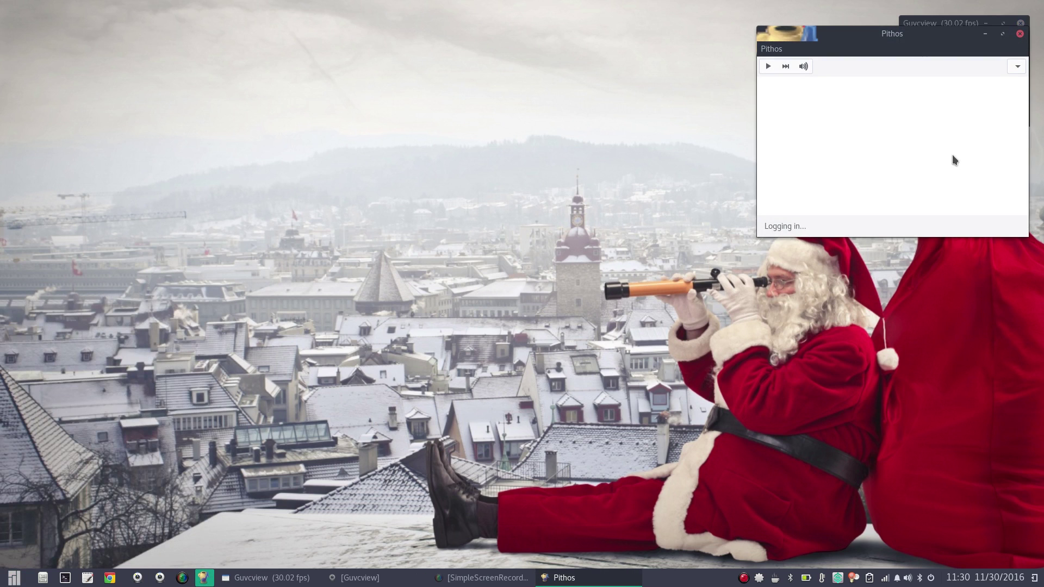
{"action": "left_click_drag", "start_coordinate": [941, 34], "coordinate": [250, 53]}
{"action": "left_click", "coordinate": [78, 83]}
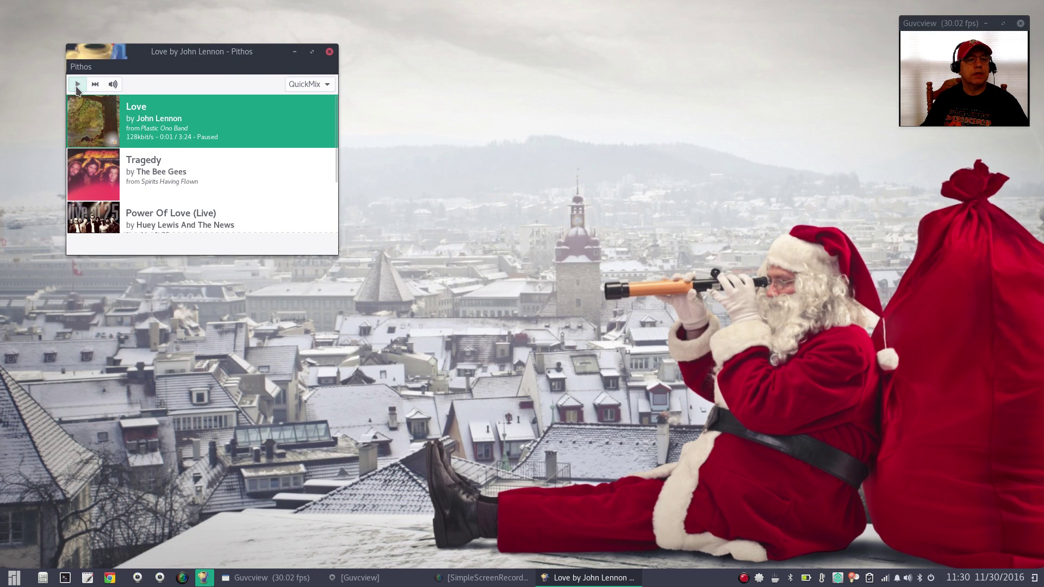
- Pin Pithos to the panel and close its window
{"action": "right_click", "coordinate": [202, 580]}
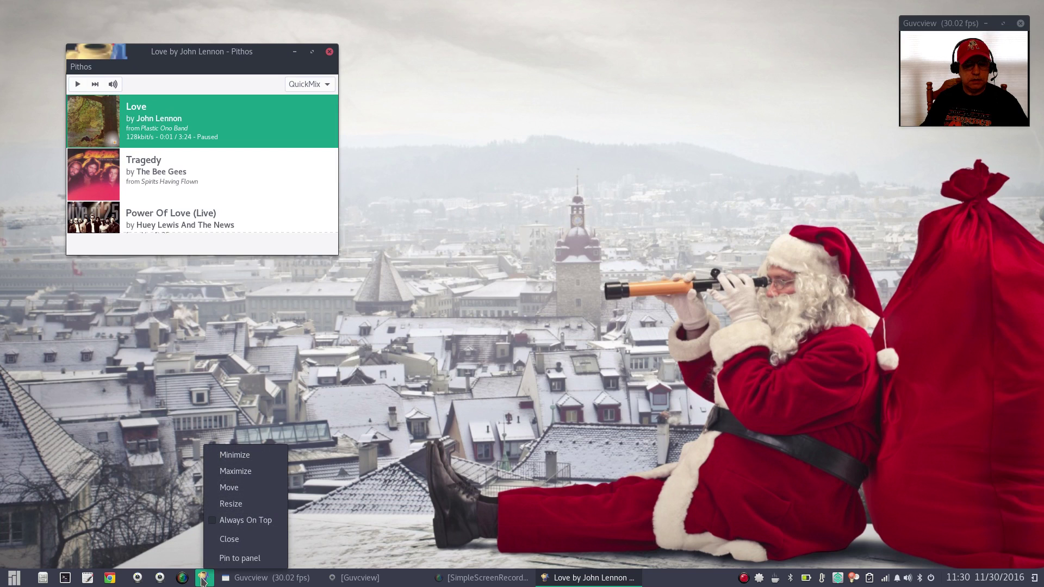
{"action": "left_click", "coordinate": [242, 558]}
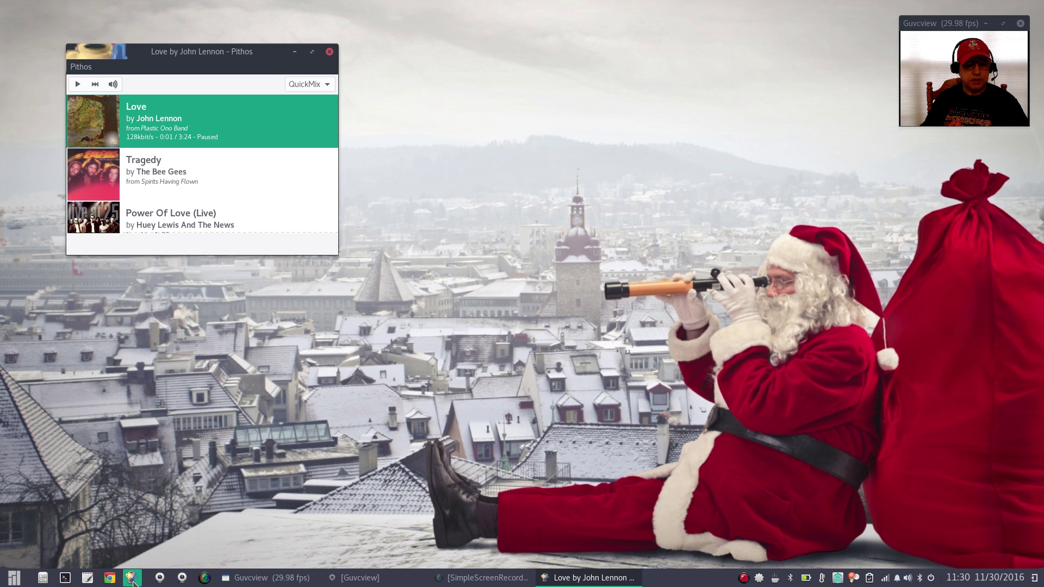
{"action": "left_click", "coordinate": [329, 51]}
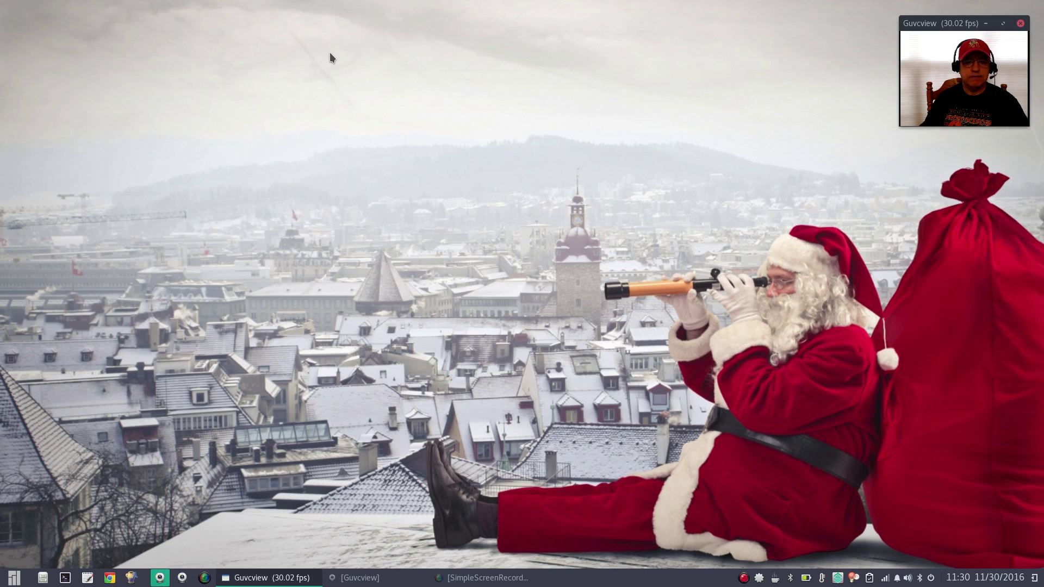